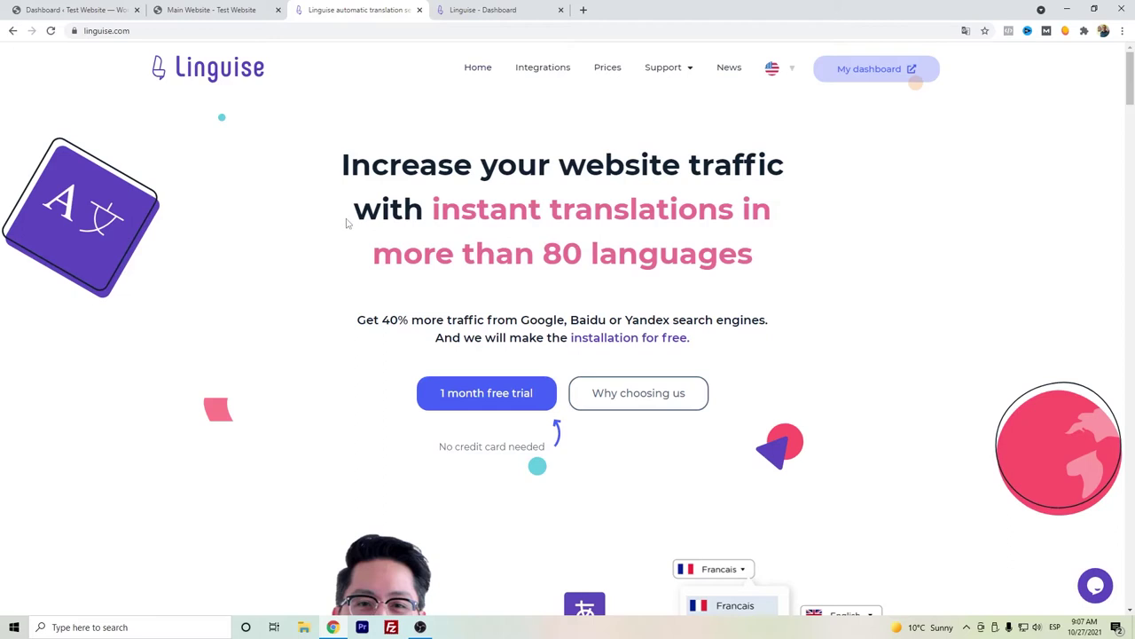
Skim the Linguise homepage's translation pitch and head to the Prices link.
{"action": "scroll", "coordinate": [347, 224], "scroll_direction": "down", "scroll_amount": 2}
{"action": "scroll", "coordinate": [345, 223], "scroll_direction": "up", "scroll_amount": 2}
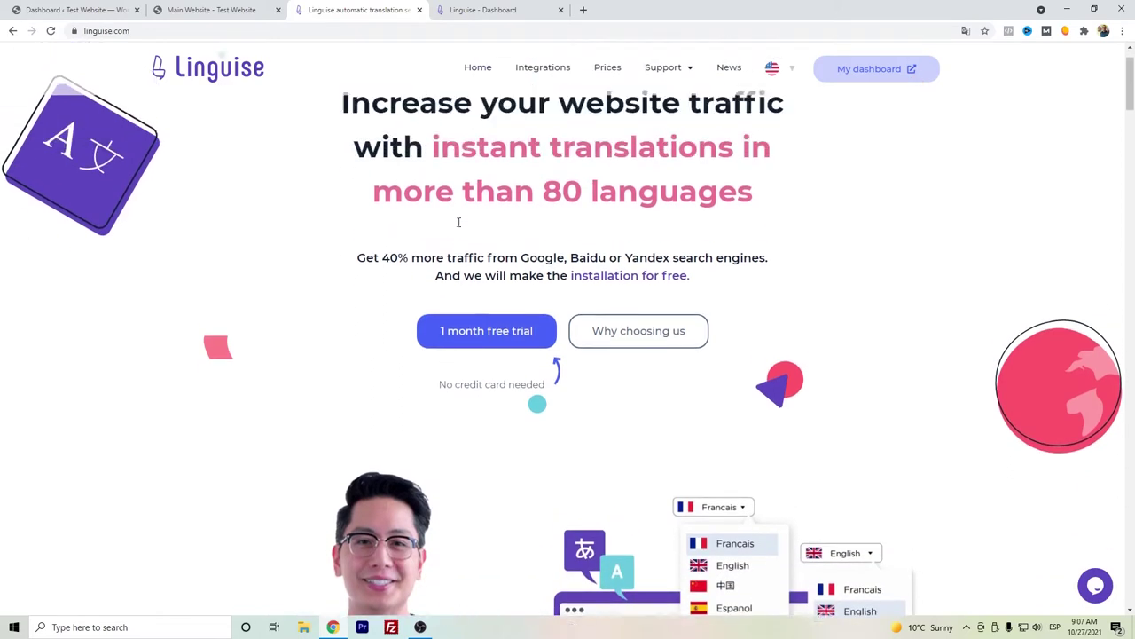
{"action": "left_click_drag", "start_coordinate": [1131, 80], "coordinate": [1022, 86]}
Review the Start, Pro and Large monthly plans on Linguise Prices, then return to the test site.
{"action": "left_click", "coordinate": [608, 71]}
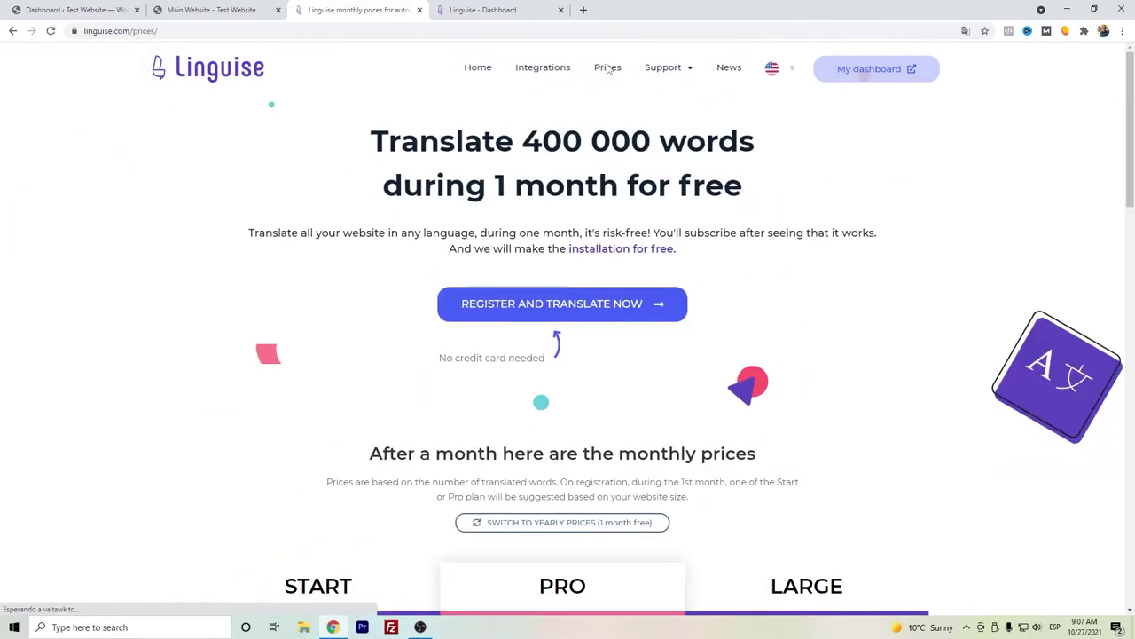
{"action": "scroll", "coordinate": [96, 317], "scroll_direction": "down", "scroll_amount": 5}
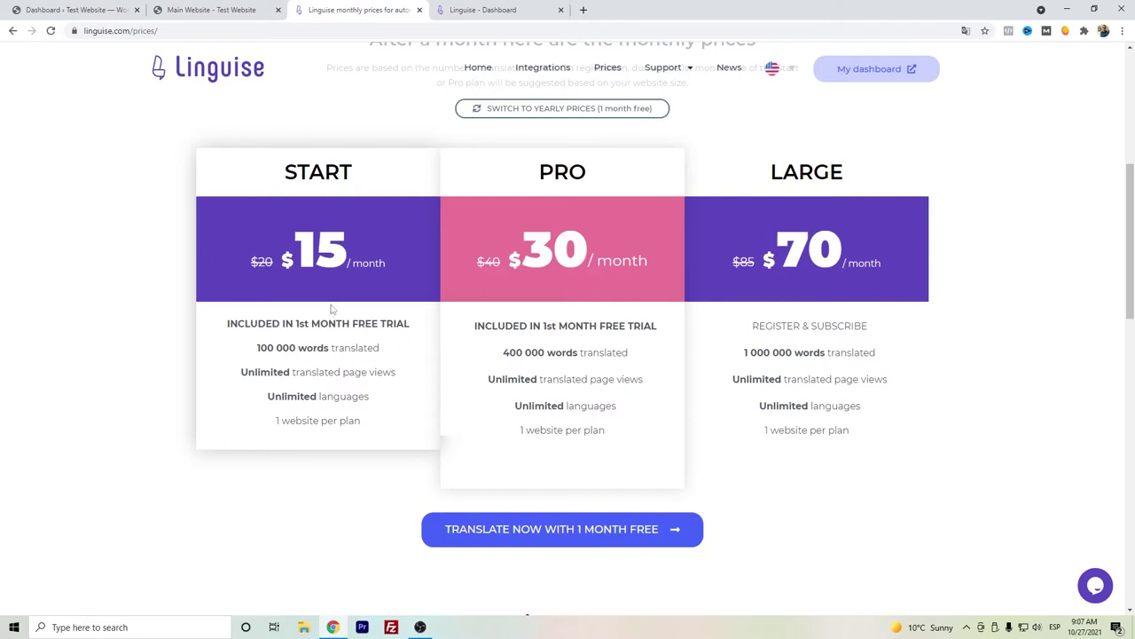
{"action": "scroll", "coordinate": [331, 307], "scroll_direction": "up", "scroll_amount": 2}
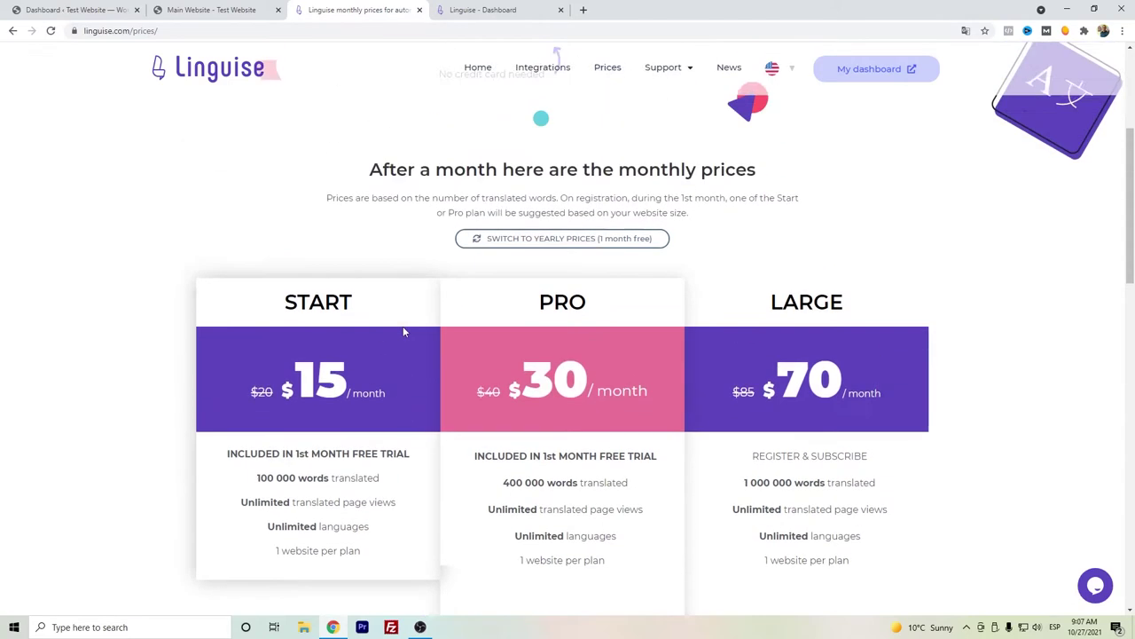
{"action": "scroll", "coordinate": [403, 330], "scroll_direction": "down", "scroll_amount": 1}
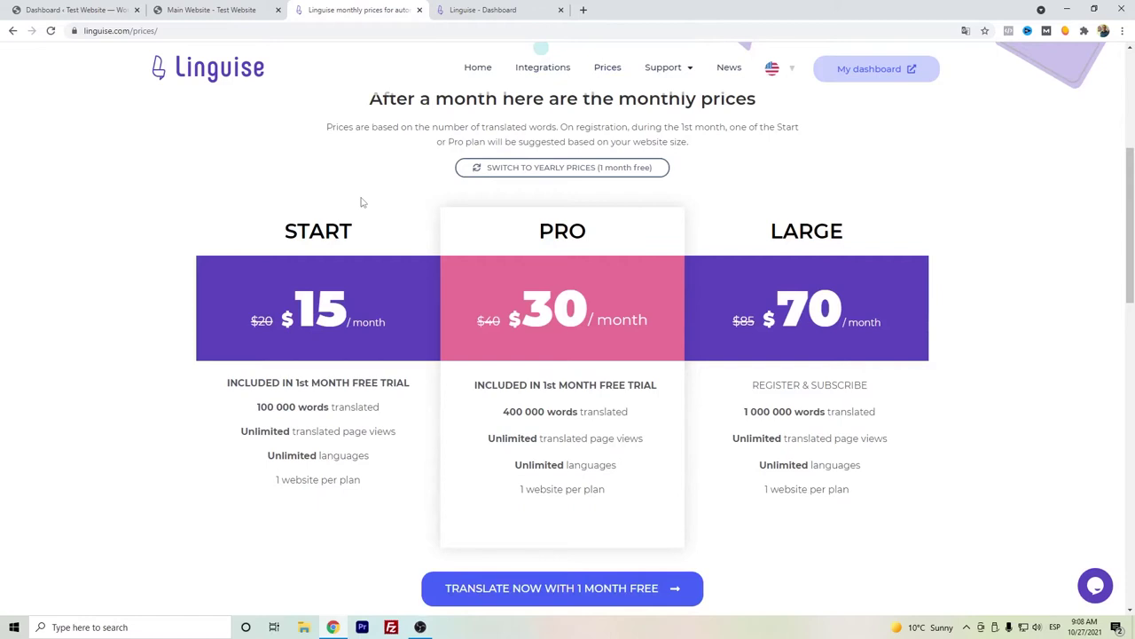
{"action": "scroll", "coordinate": [361, 202], "scroll_direction": "up", "scroll_amount": 4}
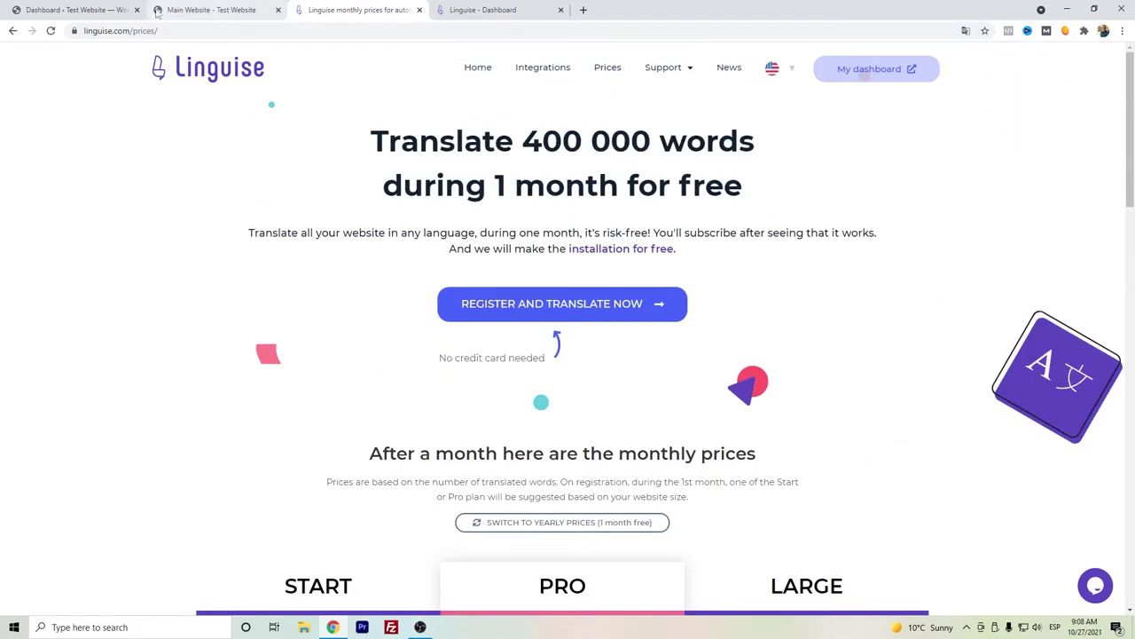
{"action": "left_click", "coordinate": [156, 11]}
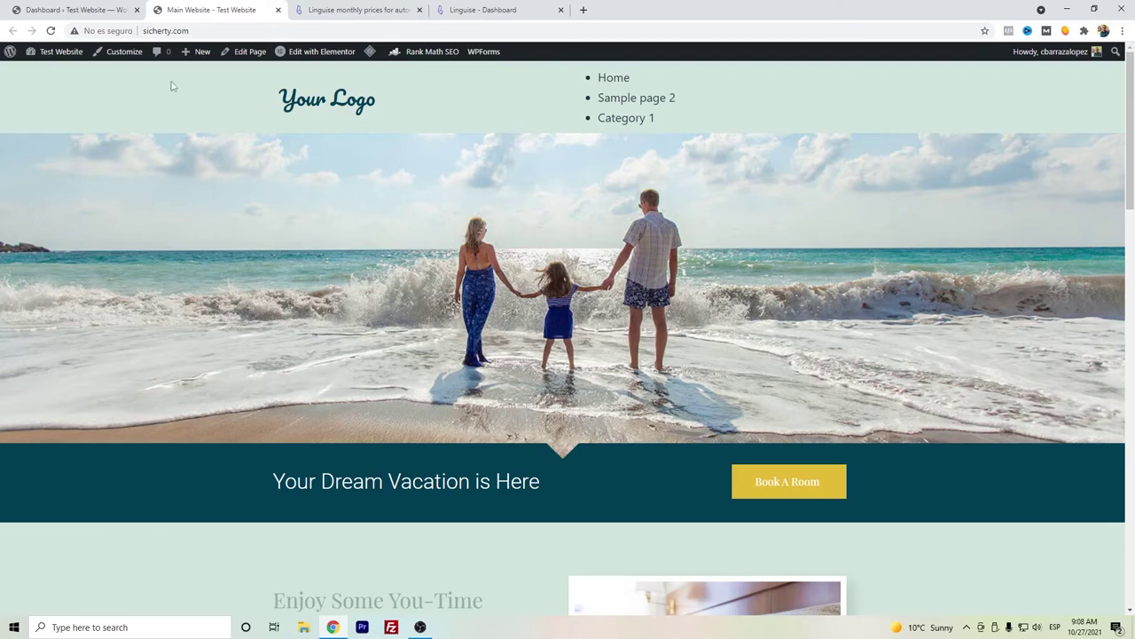
Install the 'linguise' plugin from Plugins > Add New and open its Linguise settings page.
{"action": "left_click", "coordinate": [101, 9]}
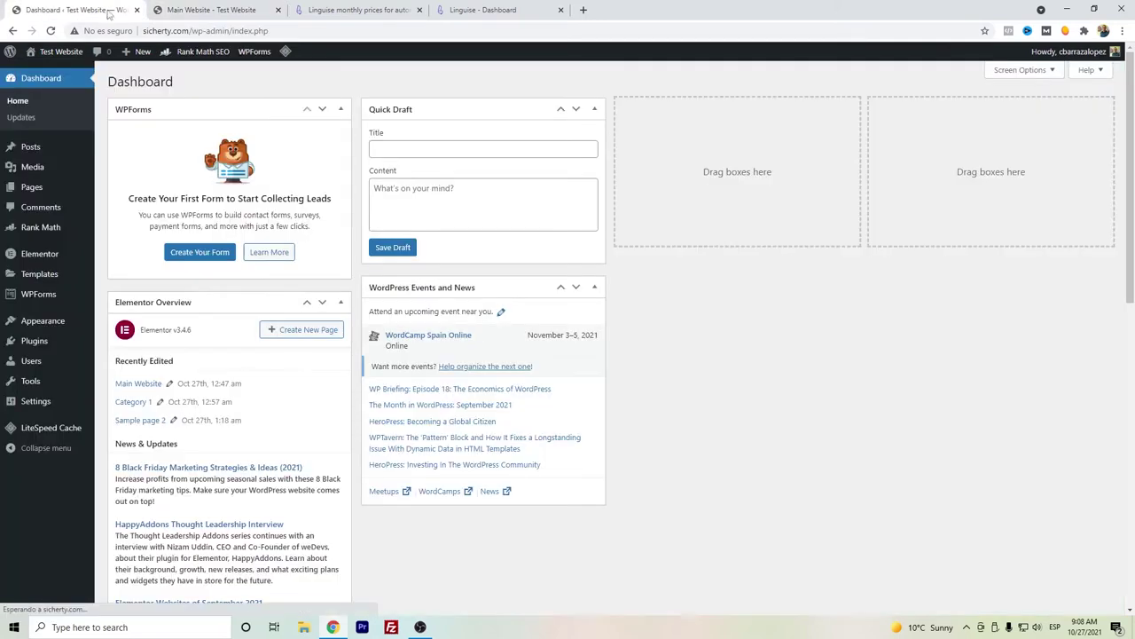
{"action": "mouse_move", "coordinate": [54, 346]}
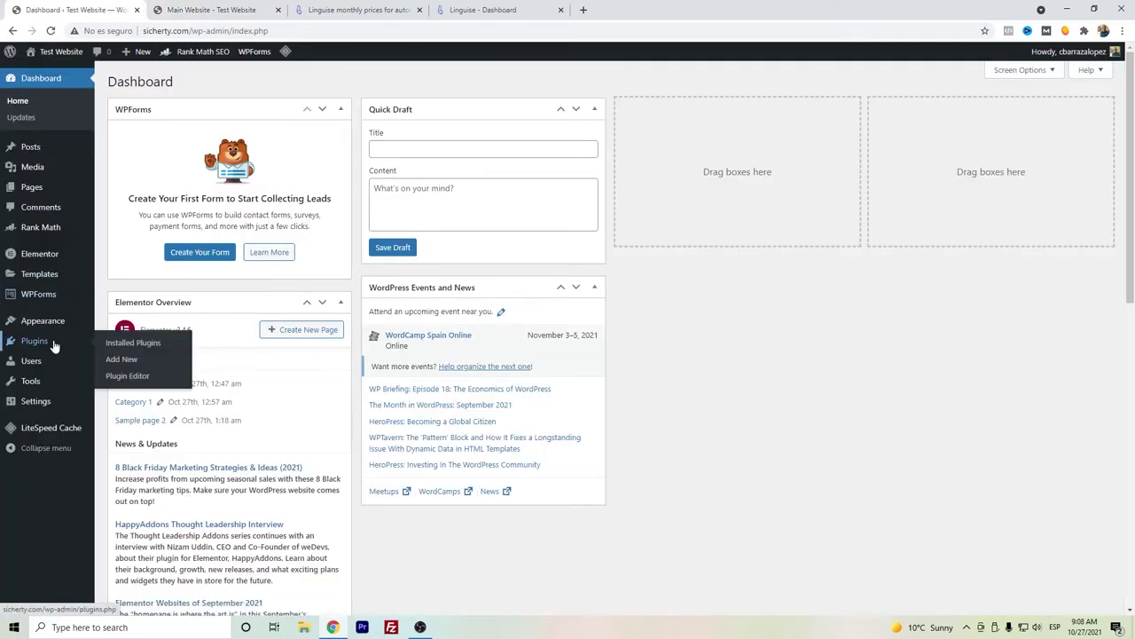
{"action": "left_click", "coordinate": [129, 361]}
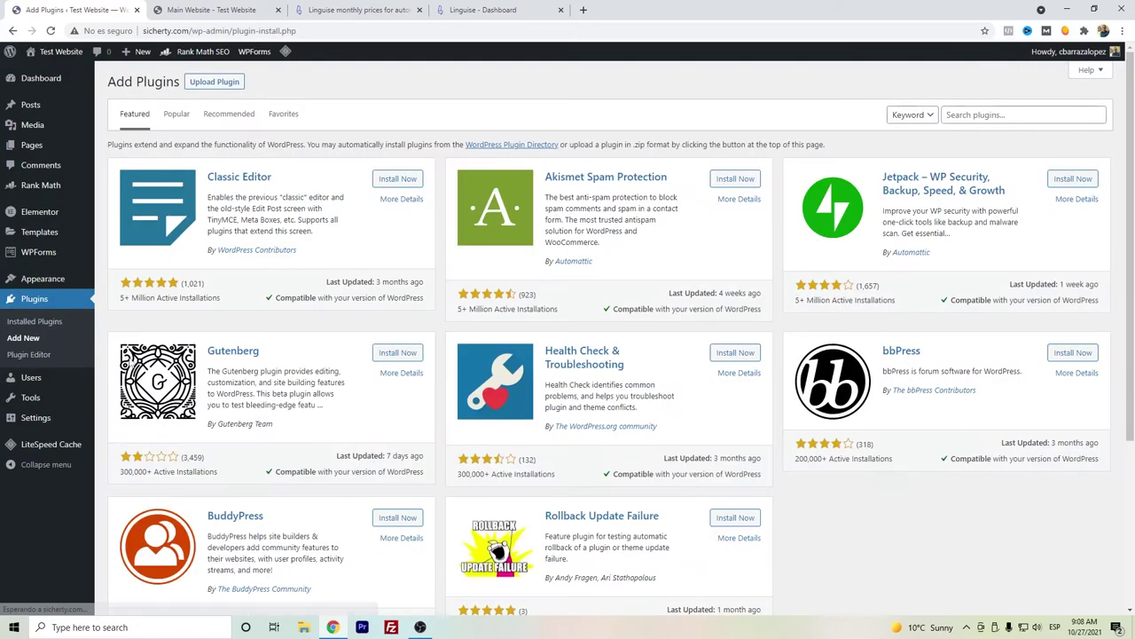
{"action": "left_click", "coordinate": [965, 114]}
{"action": "type", "text": "lingu"}
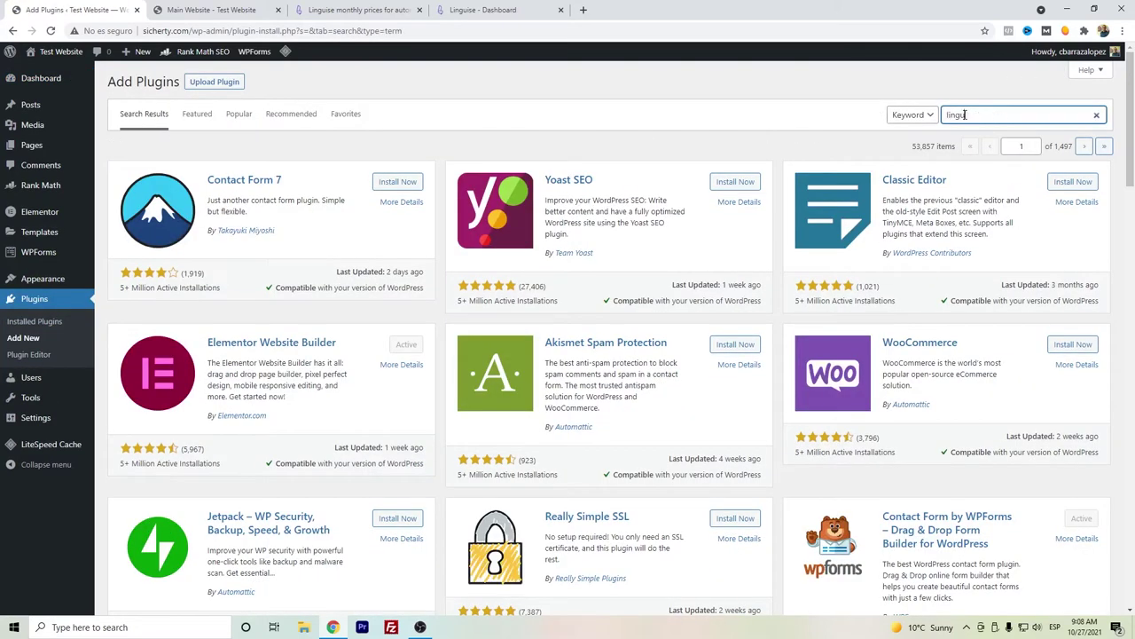
{"action": "type", "text": "ise"}
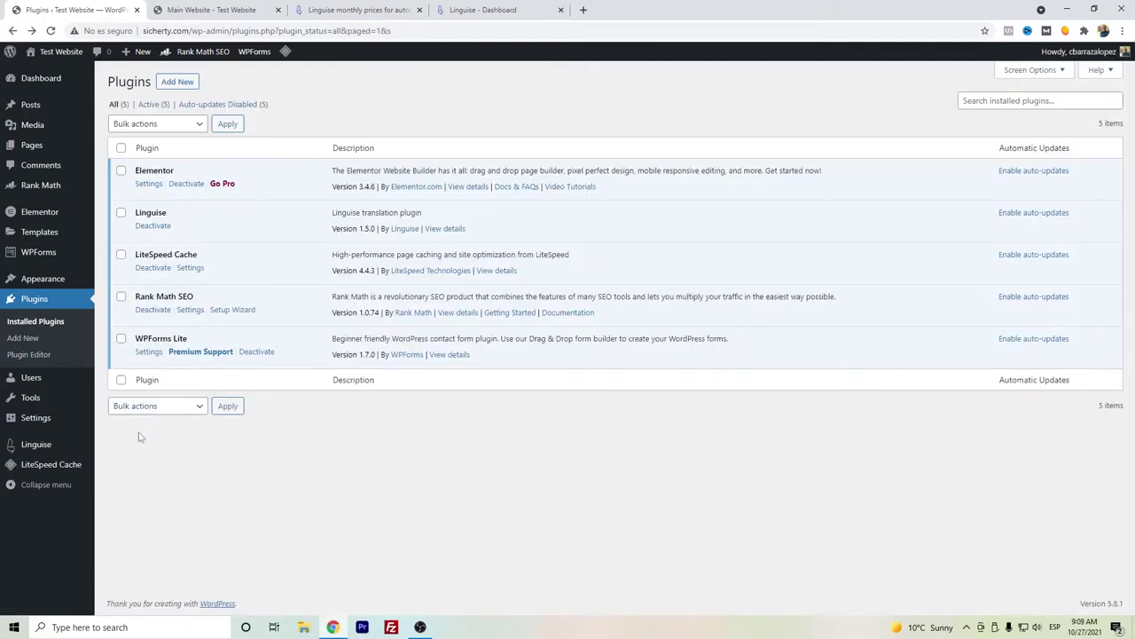
{"action": "left_click", "coordinate": [36, 445]}
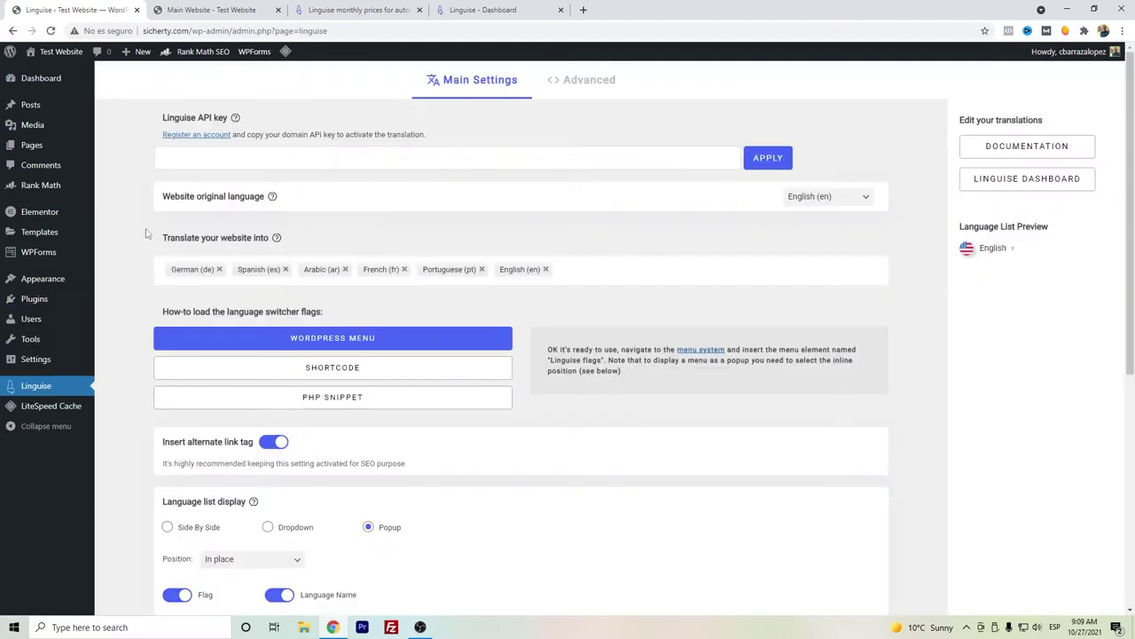
Return to the Linguise Dashboard's domains list.
{"action": "left_click", "coordinate": [196, 134]}
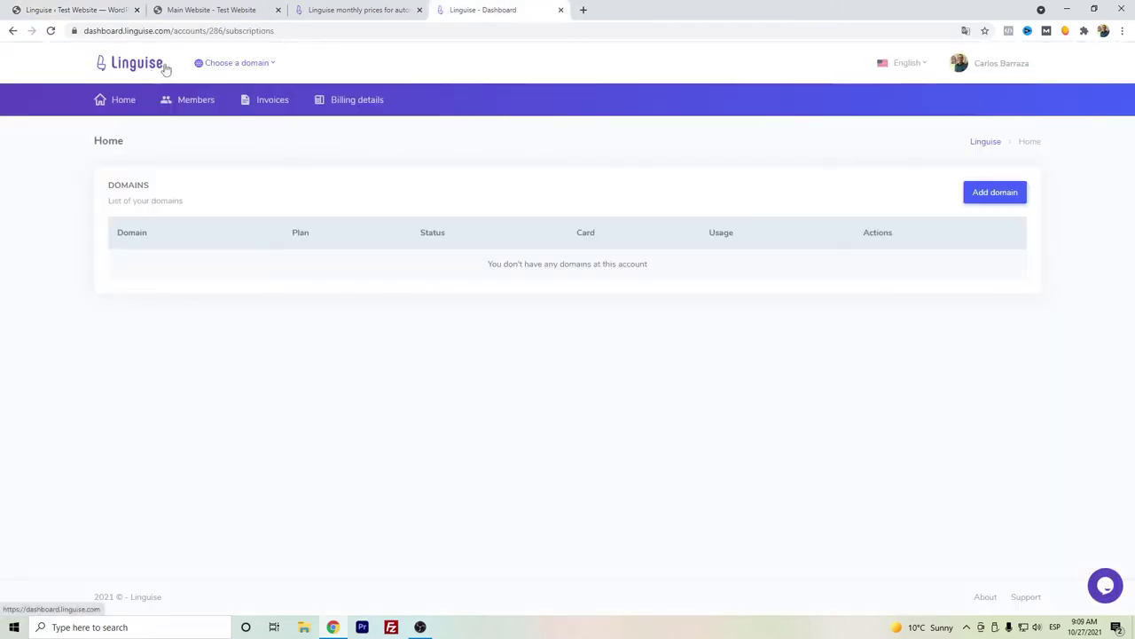
{"action": "left_click", "coordinate": [356, 10]}
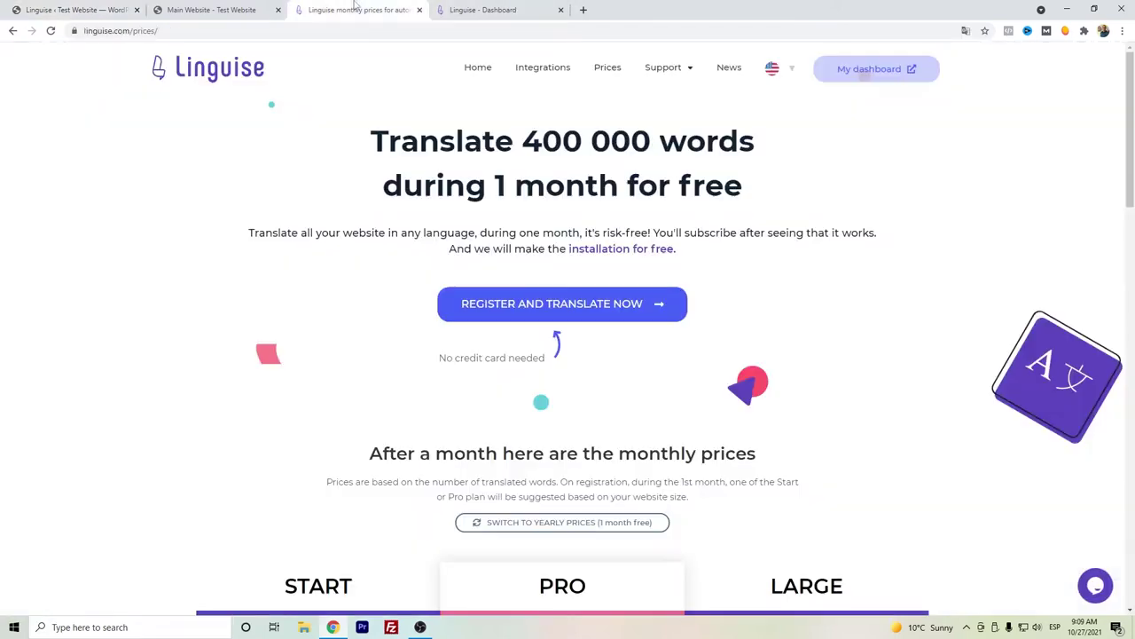
{"action": "left_click", "coordinate": [460, 10]}
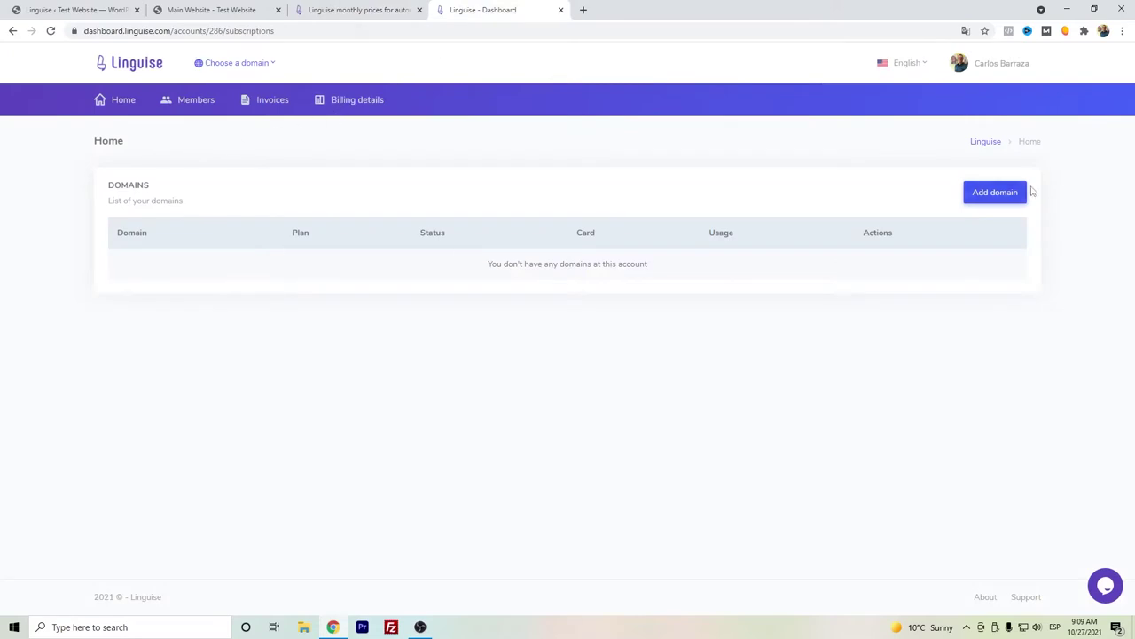
{"action": "left_click", "coordinate": [994, 192]}
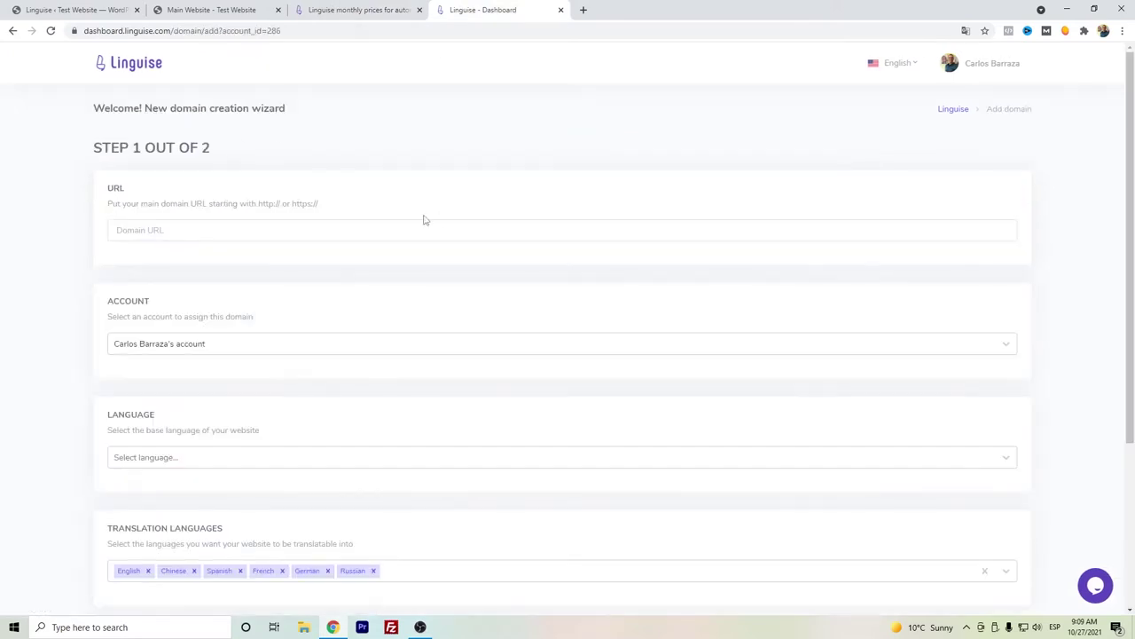
{"action": "left_click", "coordinate": [286, 228]}
{"action": "type", "text": "http://sicherty.com"}
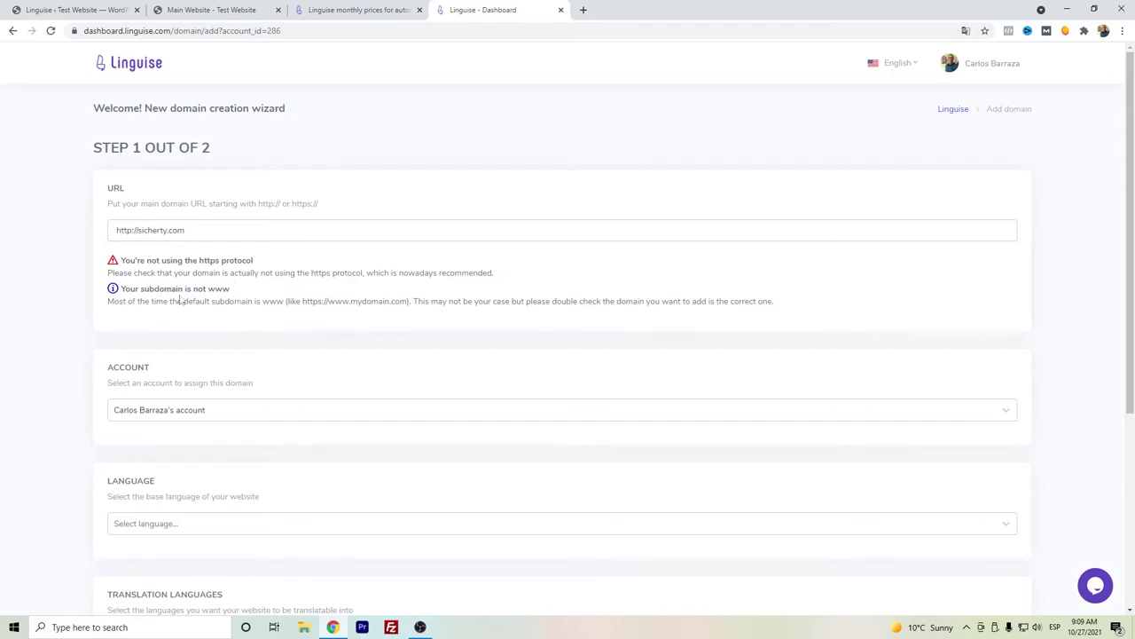
{"action": "scroll", "coordinate": [181, 288], "scroll_direction": "down", "scroll_amount": 1}
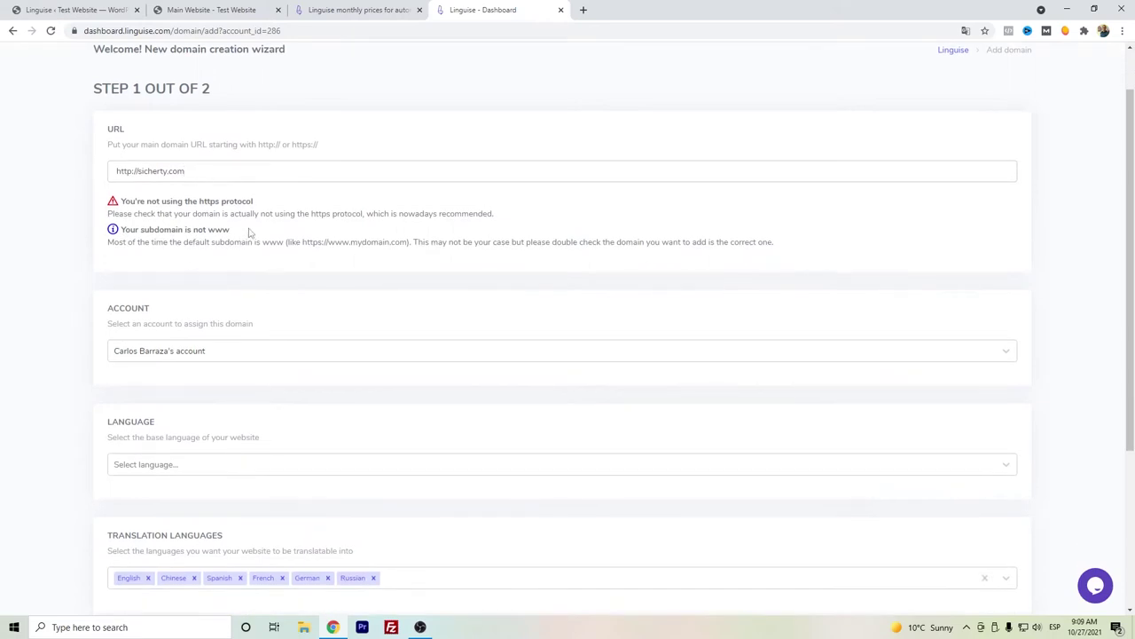
{"action": "scroll", "coordinate": [448, 257], "scroll_direction": "down", "scroll_amount": 2}
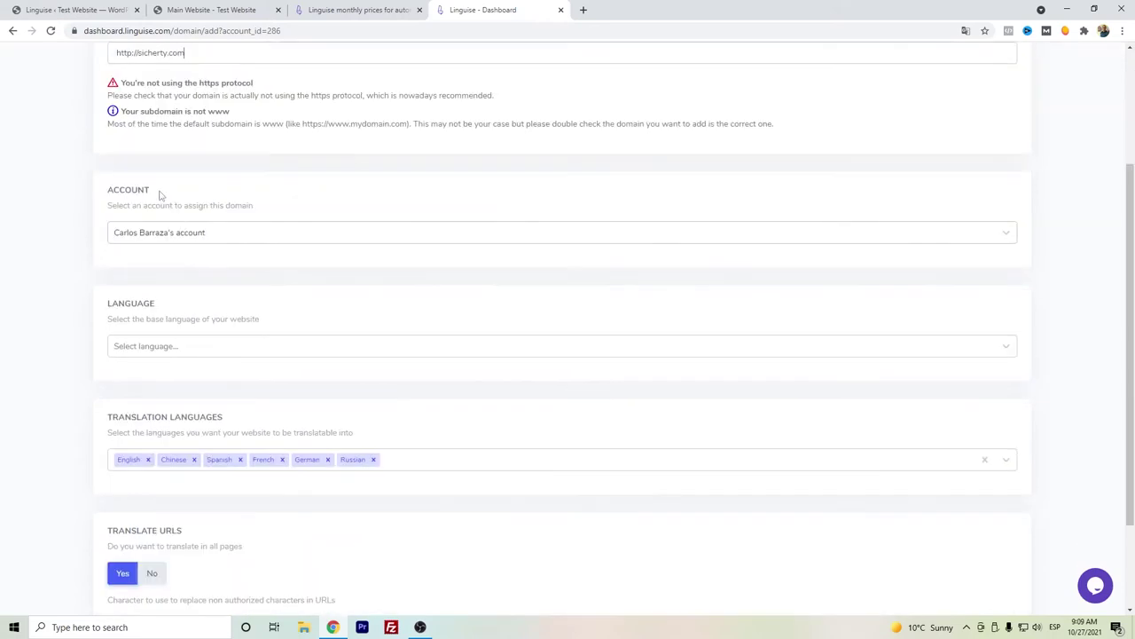
{"action": "scroll", "coordinate": [156, 198], "scroll_direction": "down", "scroll_amount": 1}
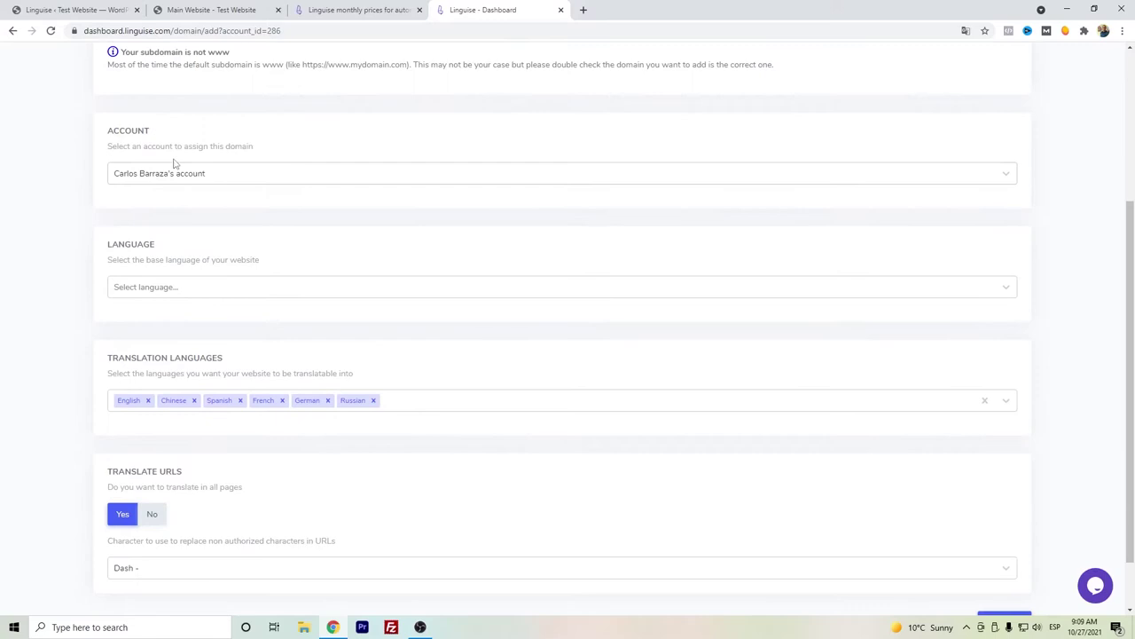
Set English as the domain's base language.
{"action": "left_click", "coordinate": [171, 289]}
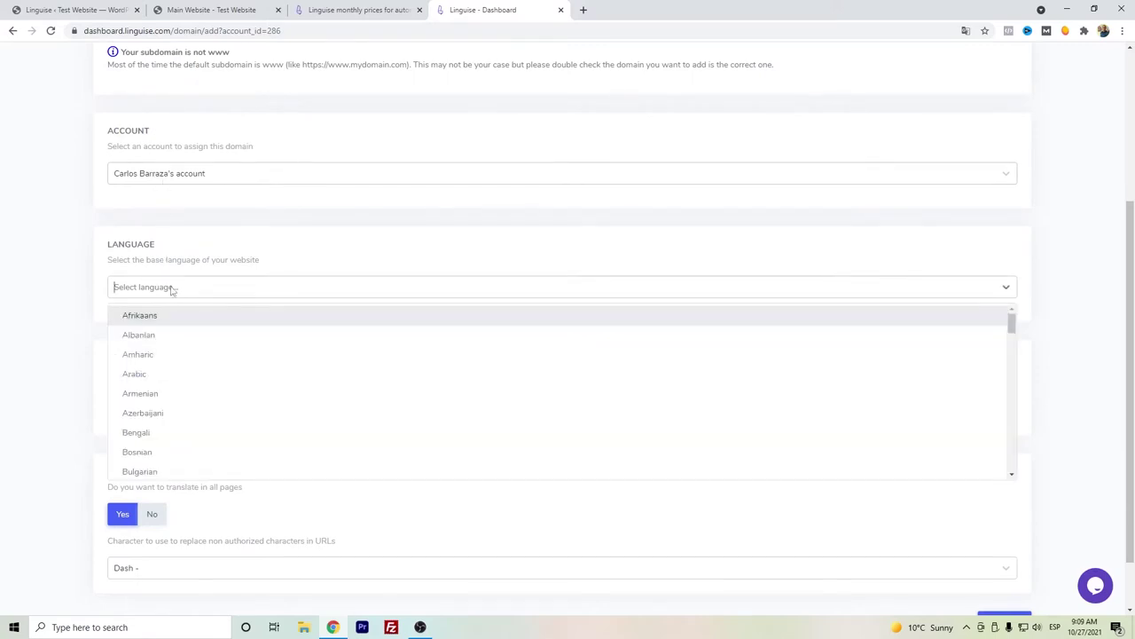
{"action": "type", "text": "en"}
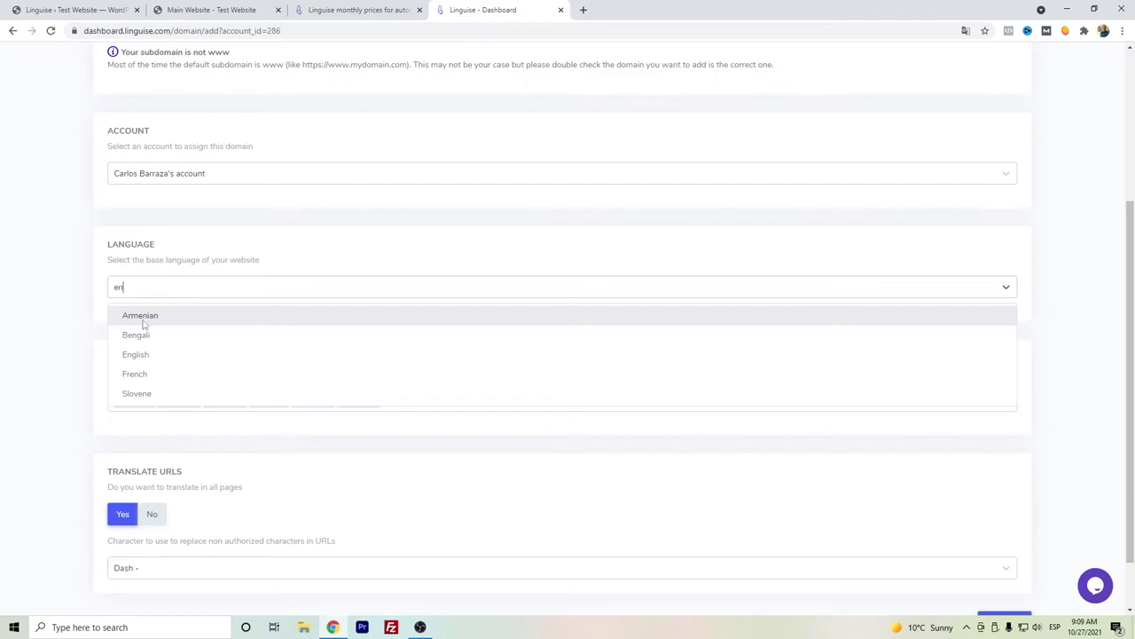
{"action": "left_click", "coordinate": [144, 355]}
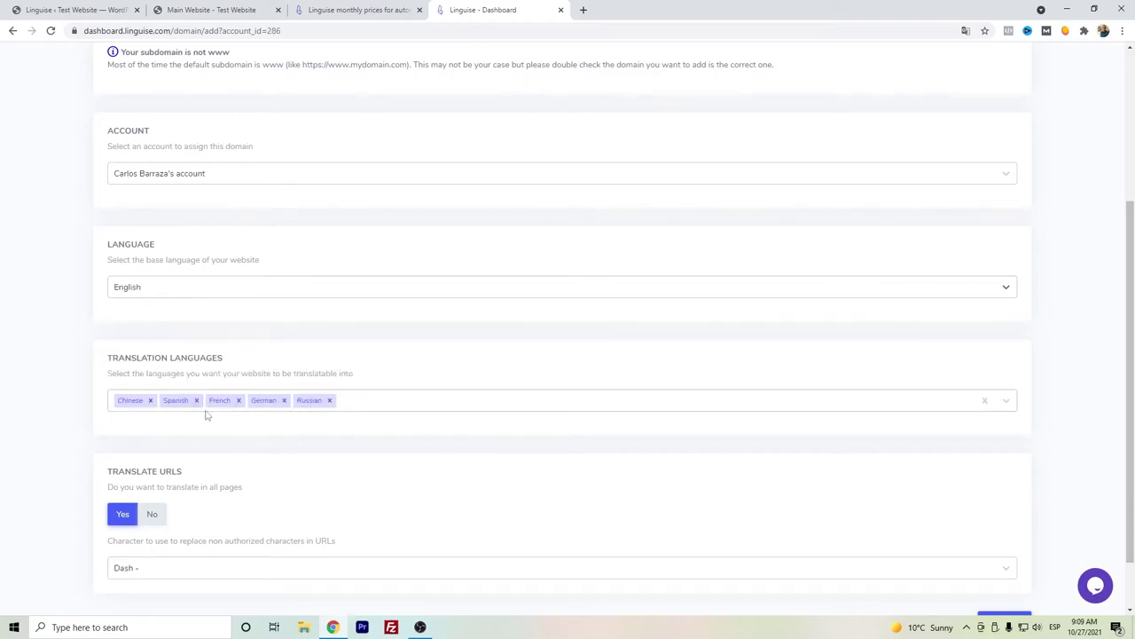
Remove Chinese, French, German and Russian, leaving only Spanish, and save the domain.
{"action": "left_click", "coordinate": [151, 400]}
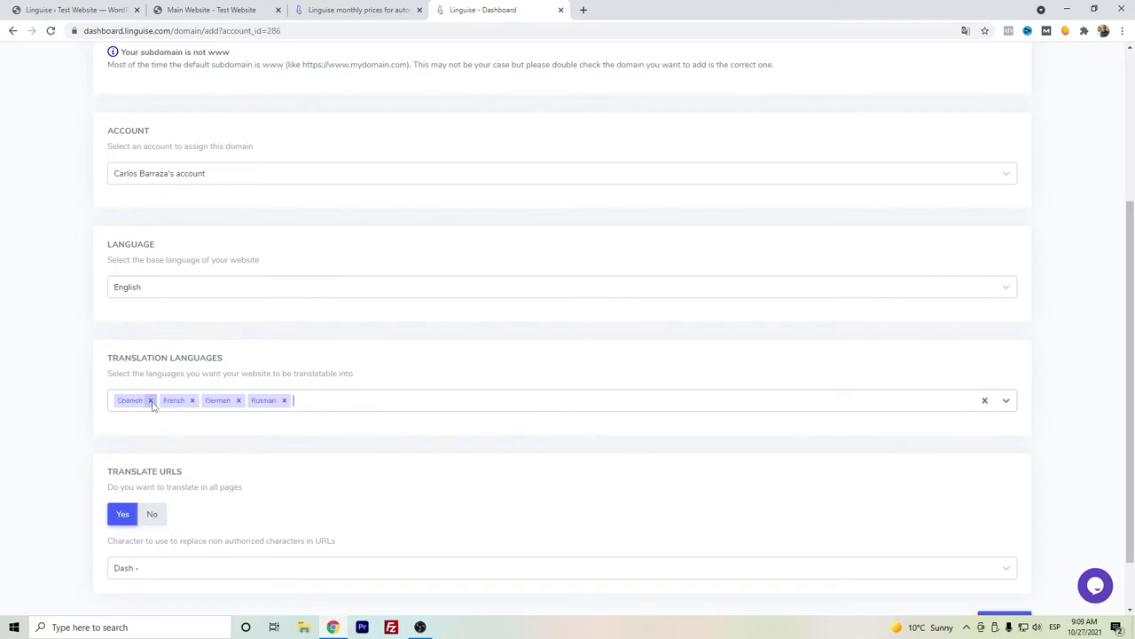
{"action": "left_click", "coordinate": [196, 400]}
{"action": "left_click", "coordinate": [196, 401]}
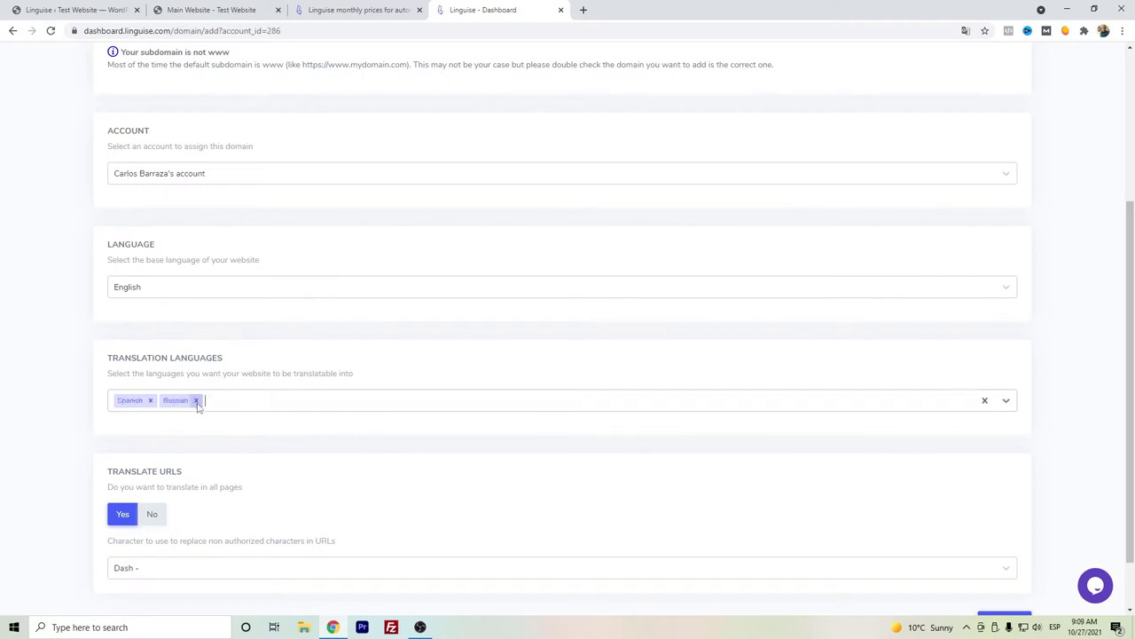
{"action": "left_click", "coordinate": [196, 400]}
{"action": "scroll", "coordinate": [165, 408], "scroll_direction": "down", "scroll_amount": 1}
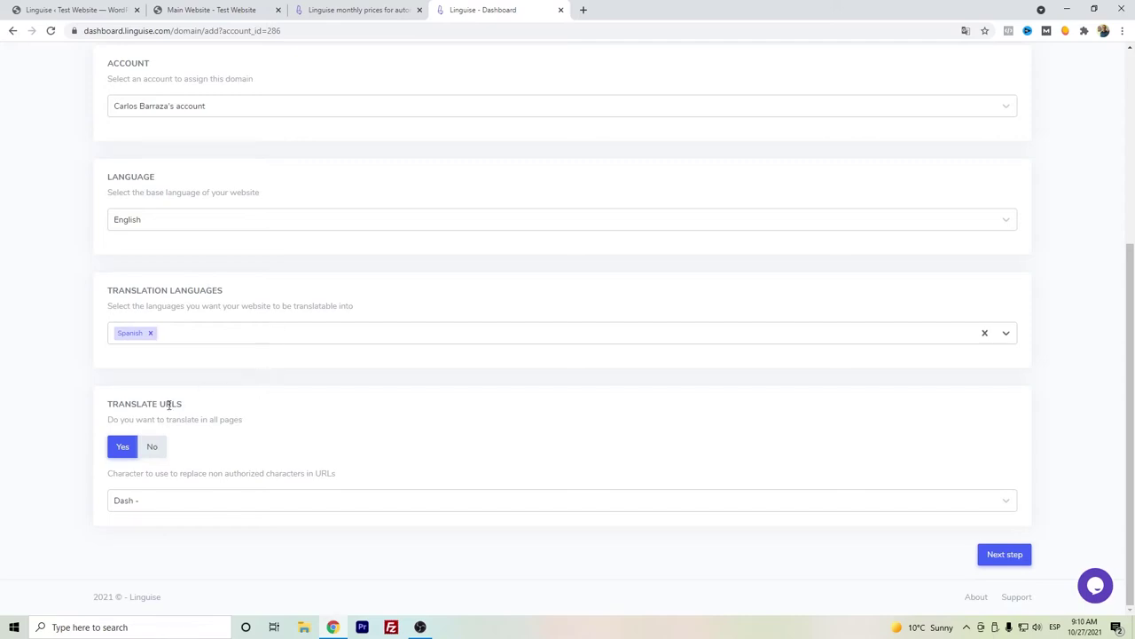
{"action": "left_click_drag", "start_coordinate": [182, 404], "coordinate": [106, 406]}
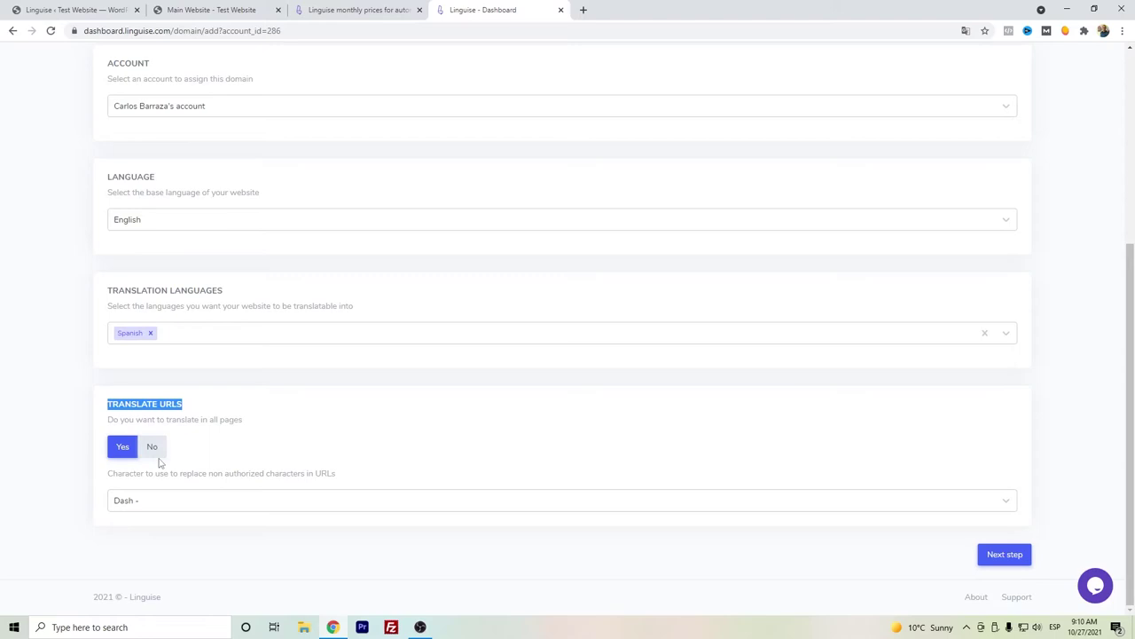
{"action": "left_click", "coordinate": [995, 561]}
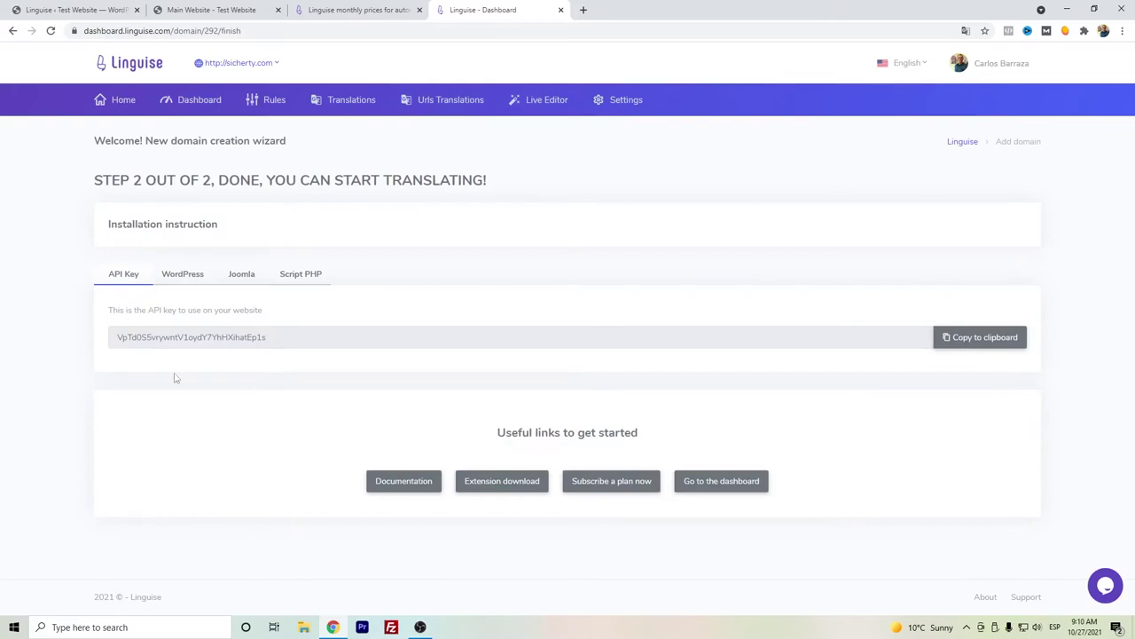
Copy the domain's API key and apply it in WordPress's Linguise settings.
{"action": "left_click_drag", "start_coordinate": [282, 338], "coordinate": [93, 345]}
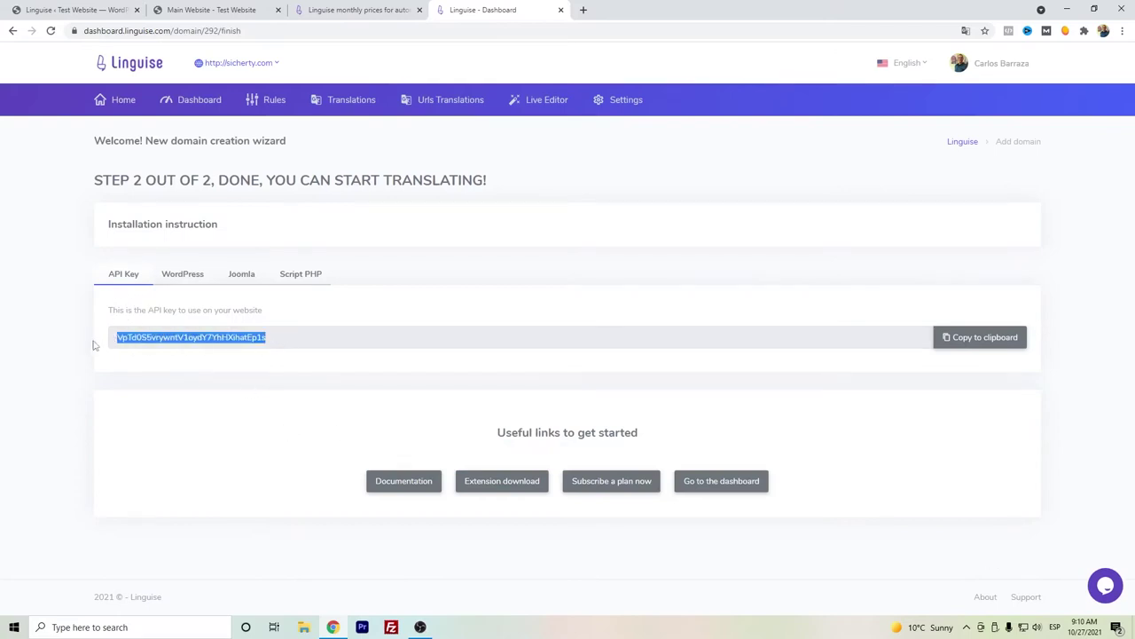
{"action": "left_click", "coordinate": [84, 7]}
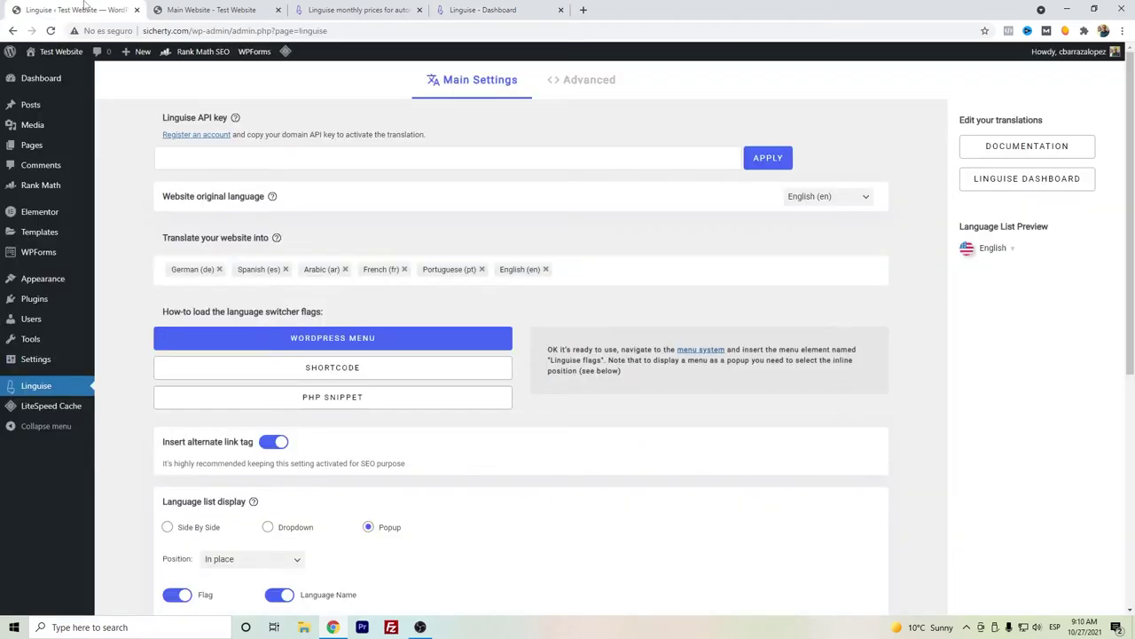
{"action": "left_click", "coordinate": [256, 159]}
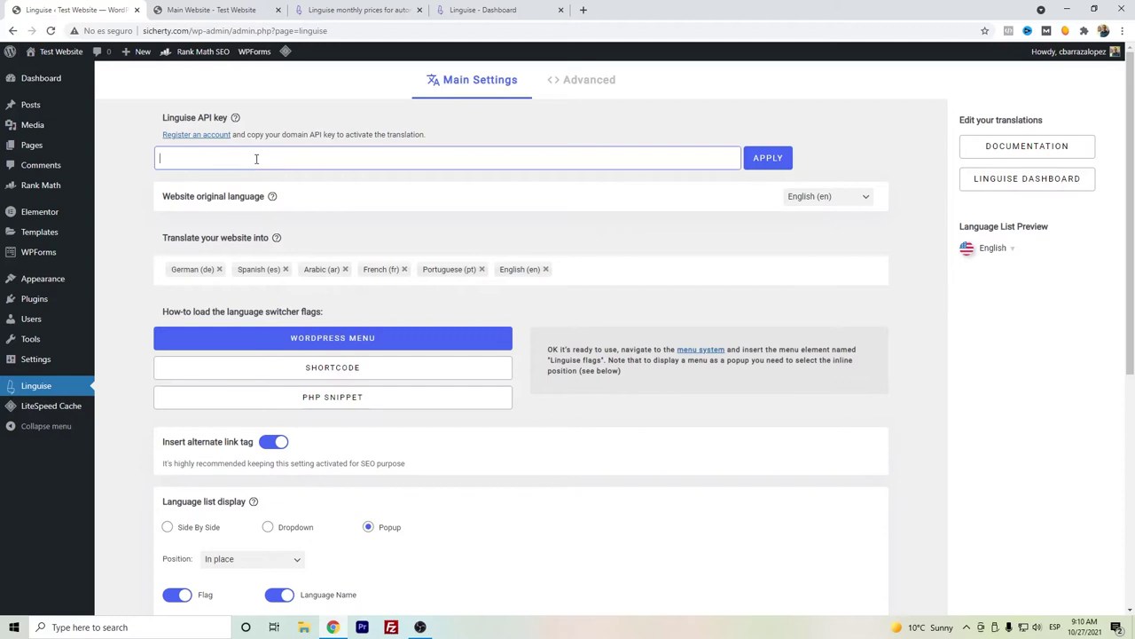
{"action": "key", "text": "ctrl+v"}
{"action": "left_click", "coordinate": [759, 158]}
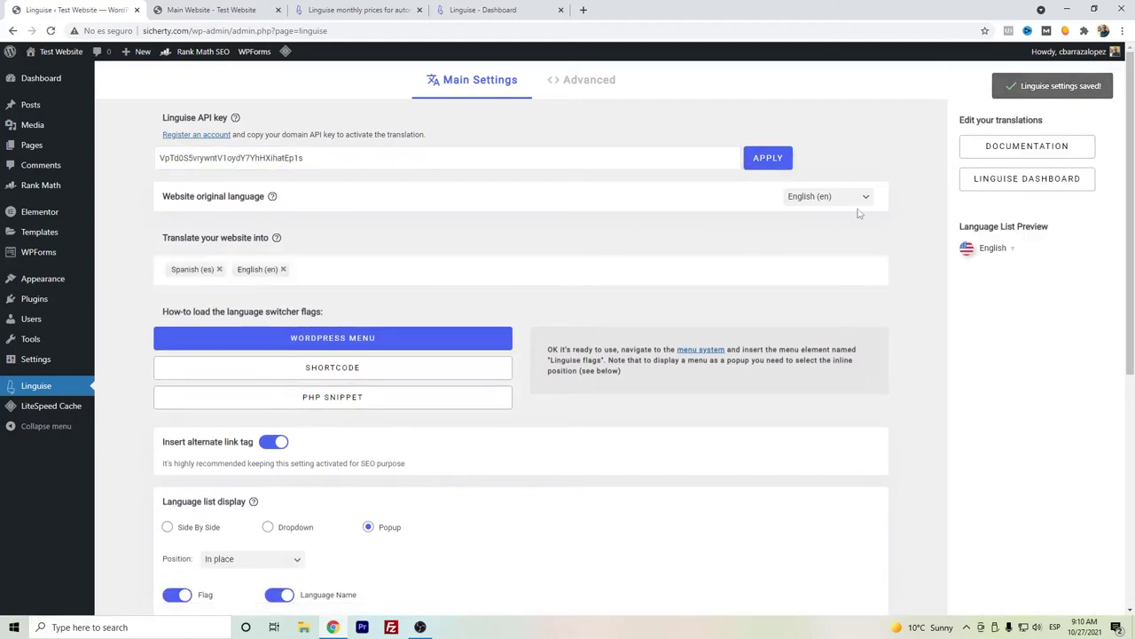
{"action": "mouse_move", "coordinate": [233, 192]}
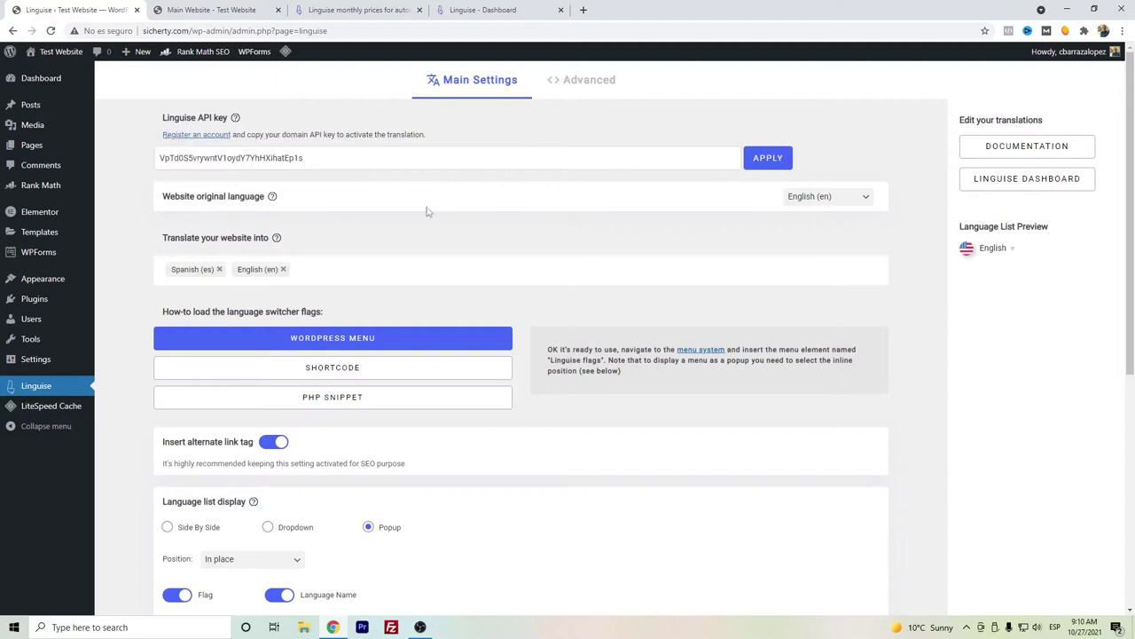
{"action": "left_click", "coordinate": [1006, 250]}
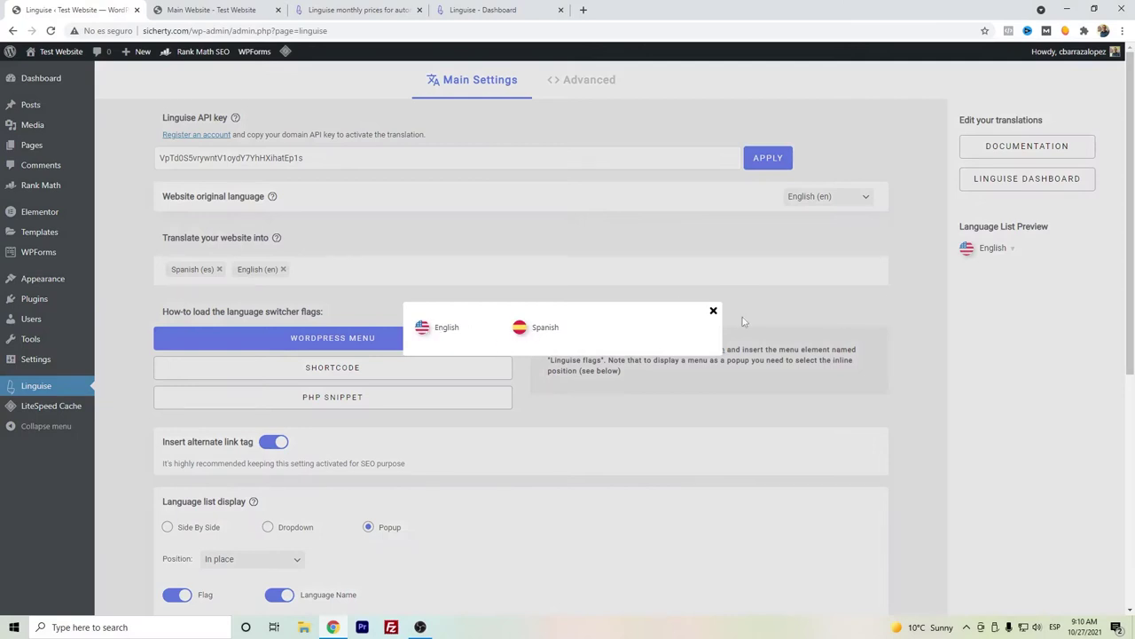
{"action": "left_click", "coordinate": [712, 311]}
{"action": "scroll", "coordinate": [369, 272], "scroll_direction": "down", "scroll_amount": 1}
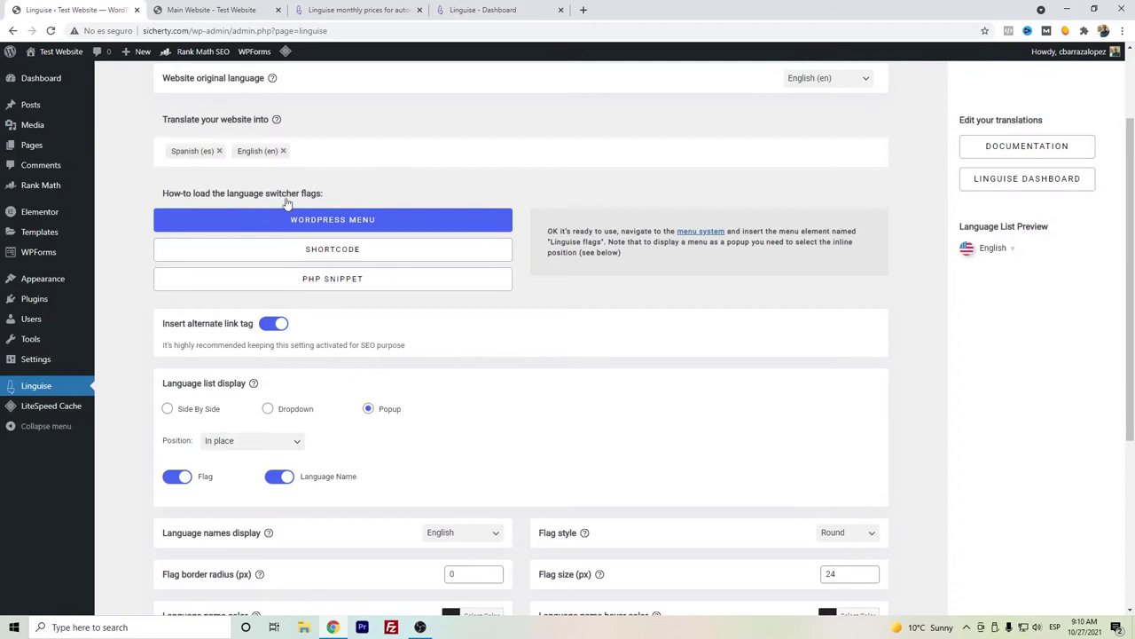
{"action": "left_click", "coordinate": [393, 228]}
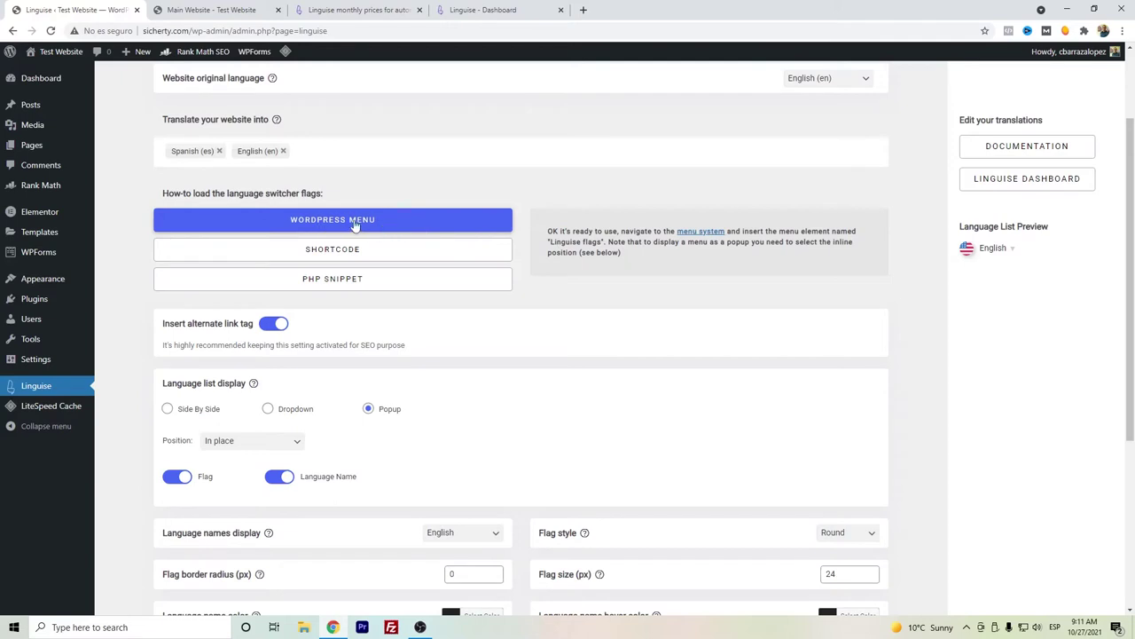
{"action": "left_click", "coordinate": [337, 256]}
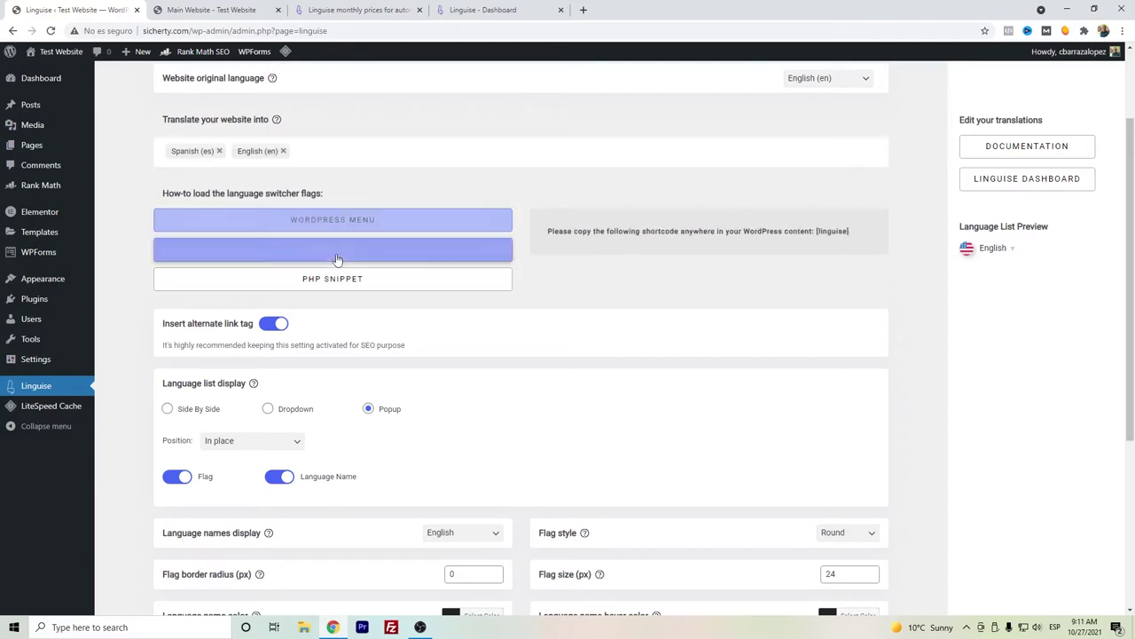
{"action": "left_click", "coordinate": [355, 280]}
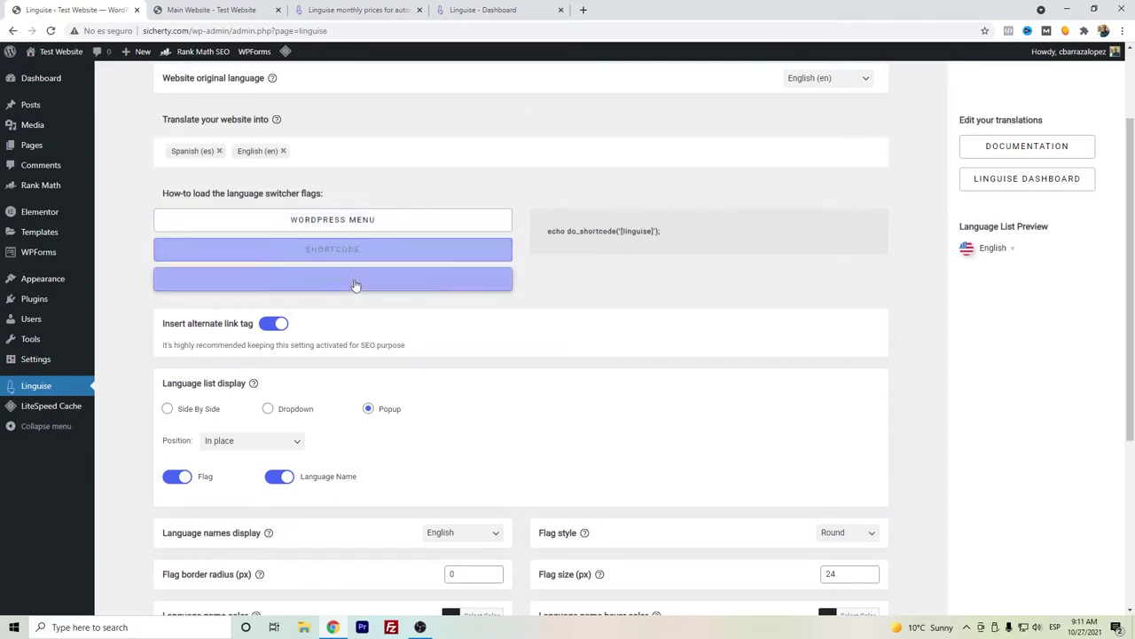
{"action": "left_click", "coordinate": [378, 222]}
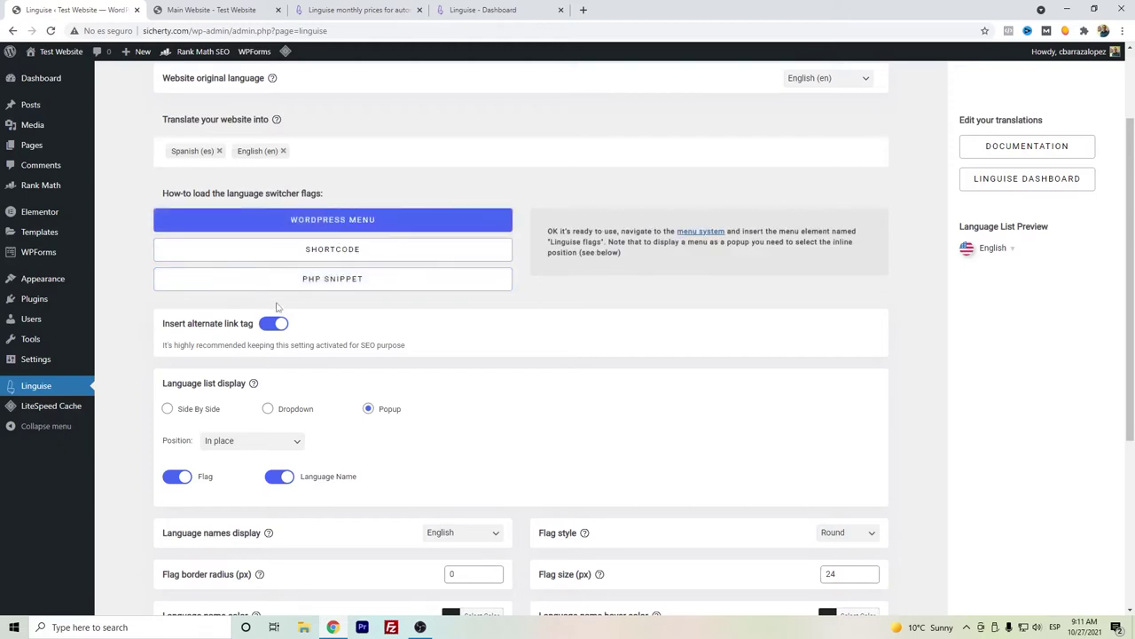
{"action": "scroll", "coordinate": [276, 307], "scroll_direction": "down", "scroll_amount": 1}
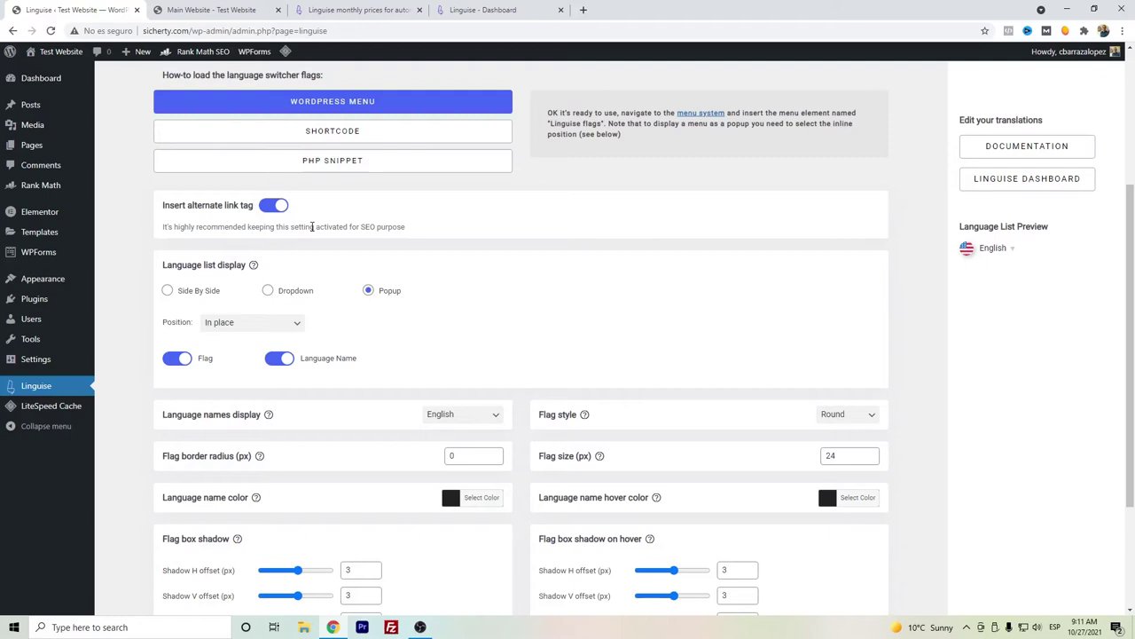
Compare Side By Side and Dropdown layouts, then keep the Popup language switcher.
{"action": "scroll", "coordinate": [312, 226], "scroll_direction": "down", "scroll_amount": 2}
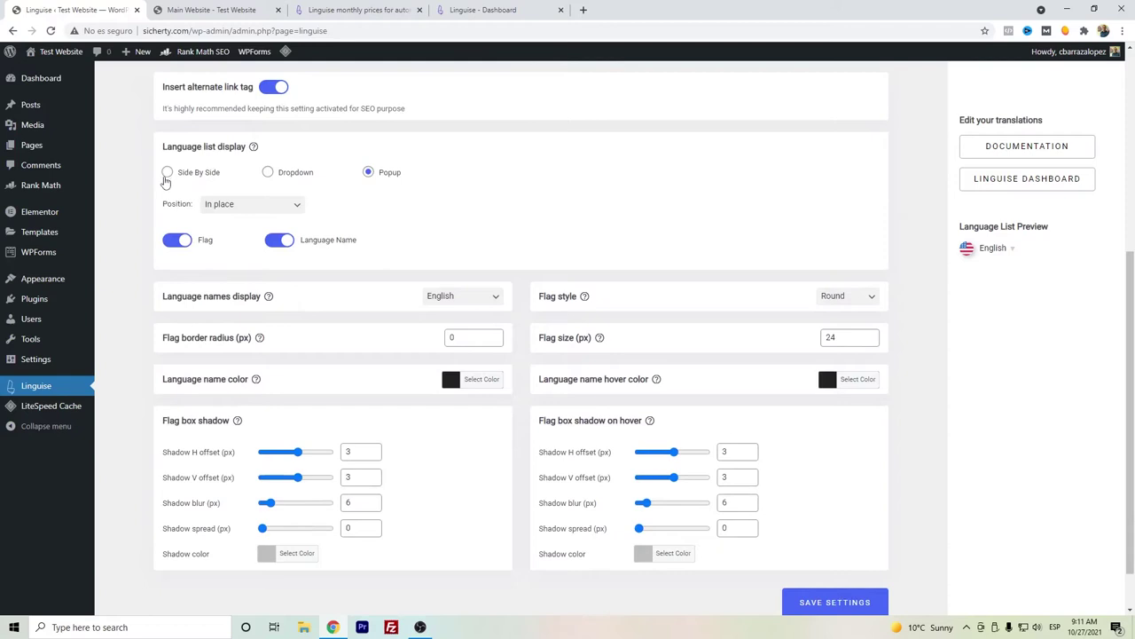
{"action": "left_click", "coordinate": [167, 174]}
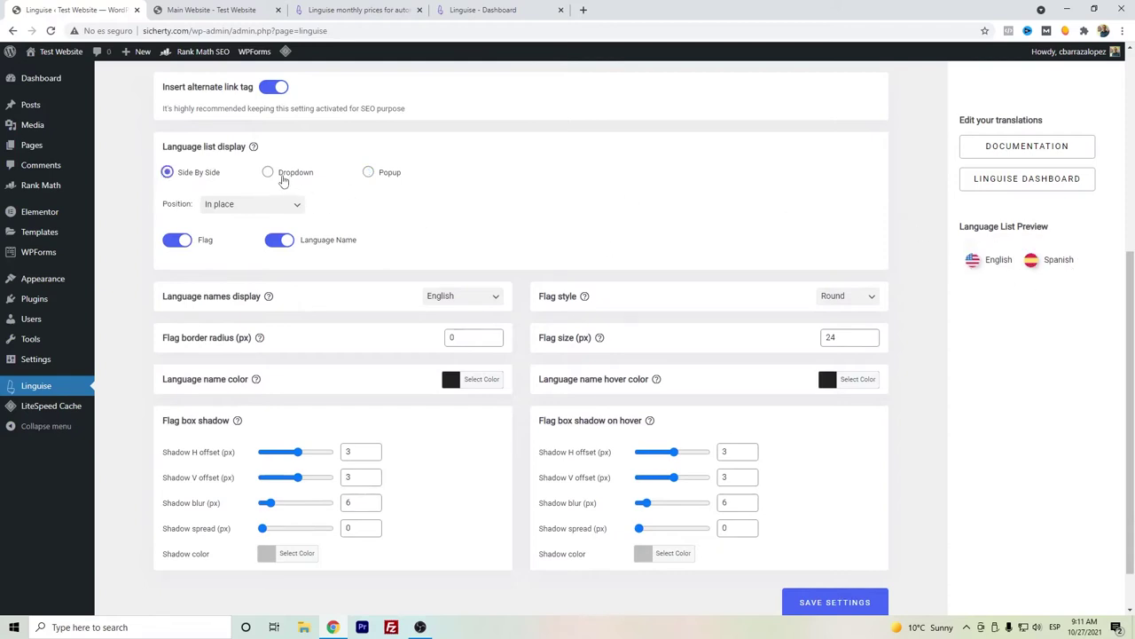
{"action": "left_click", "coordinate": [283, 174]}
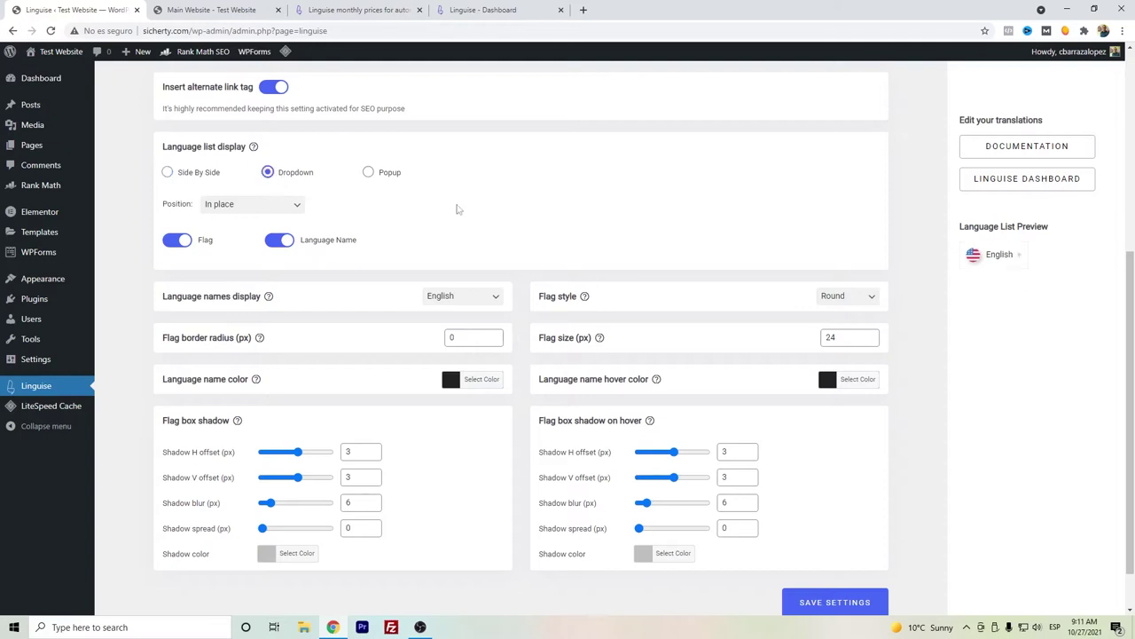
{"action": "left_click", "coordinate": [390, 173]}
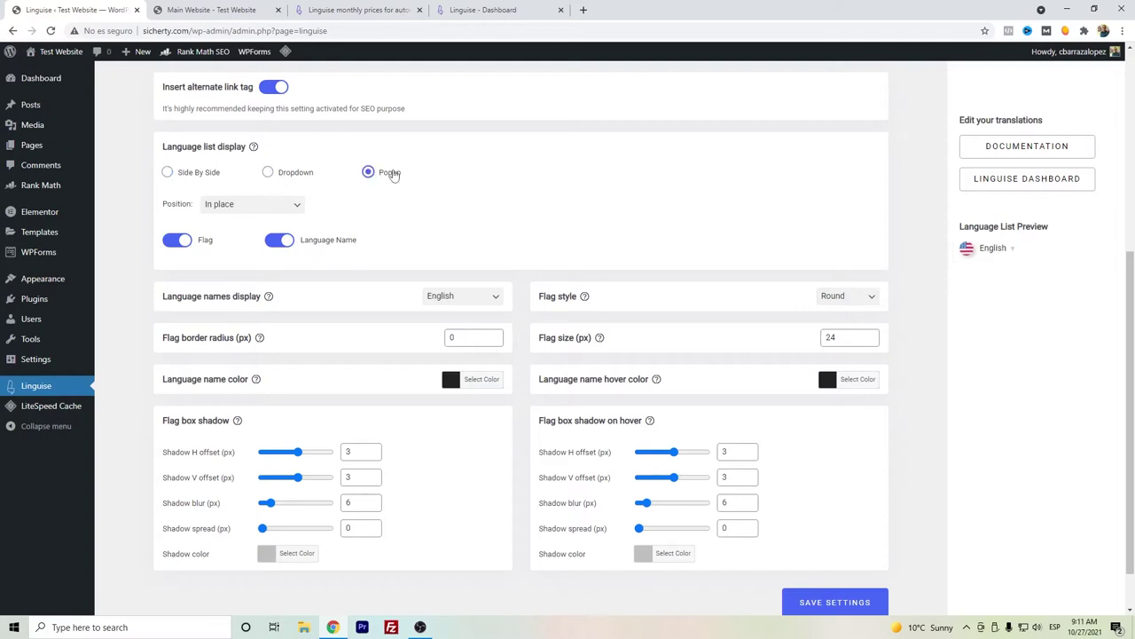
{"action": "left_click", "coordinate": [1010, 252]}
{"action": "left_click", "coordinate": [1011, 251]}
Keep position In place with language names shown, save the settings, and go to Menus.
{"action": "left_click", "coordinate": [253, 209]}
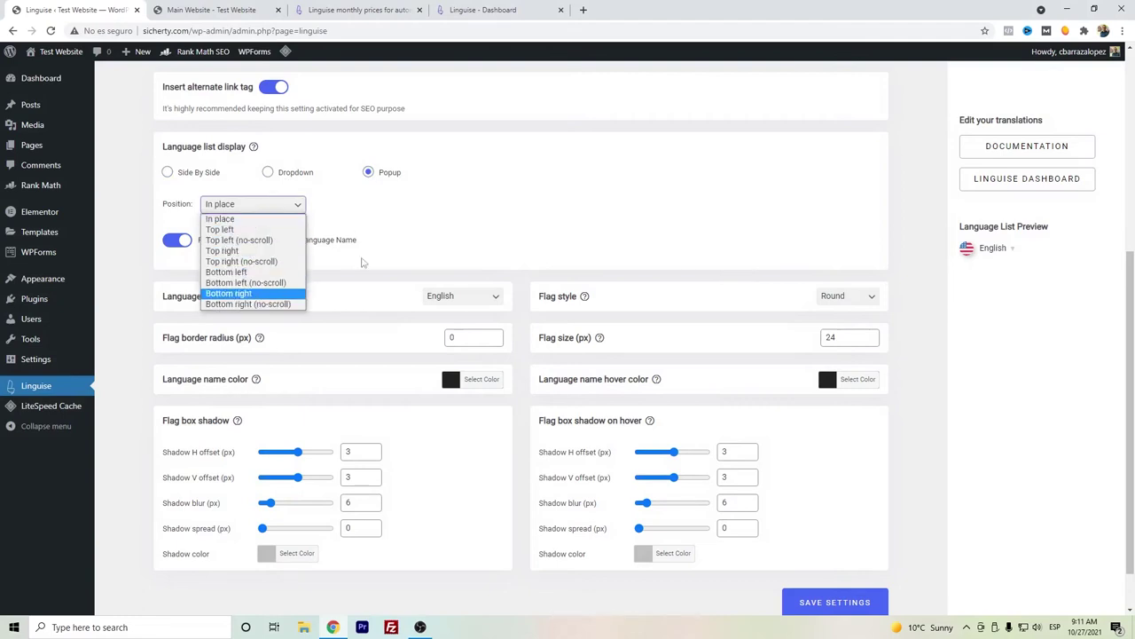
{"action": "left_click", "coordinate": [362, 262]}
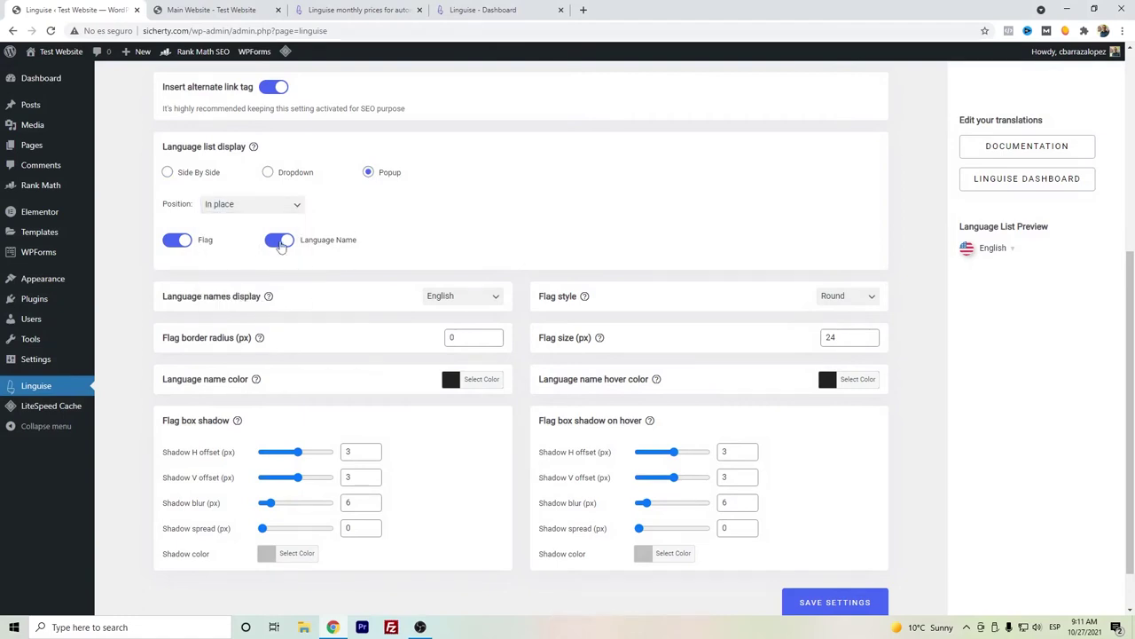
{"action": "left_click", "coordinate": [281, 243]}
{"action": "left_click", "coordinate": [280, 243]}
{"action": "scroll", "coordinate": [322, 246], "scroll_direction": "down", "scroll_amount": 1}
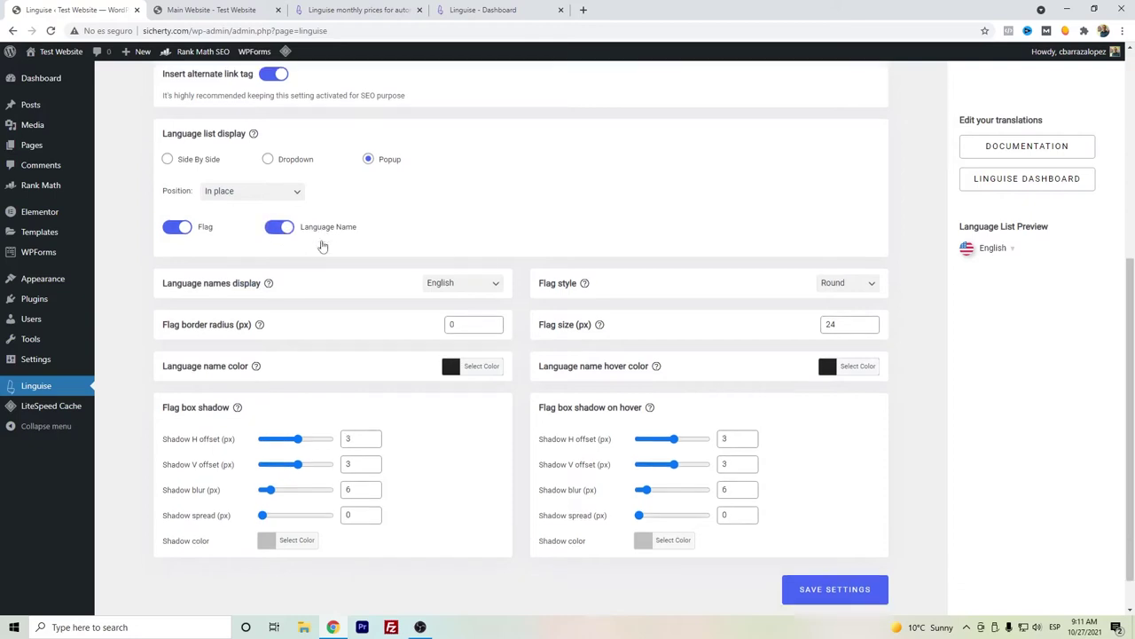
{"action": "scroll", "coordinate": [322, 247], "scroll_direction": "down", "scroll_amount": 1}
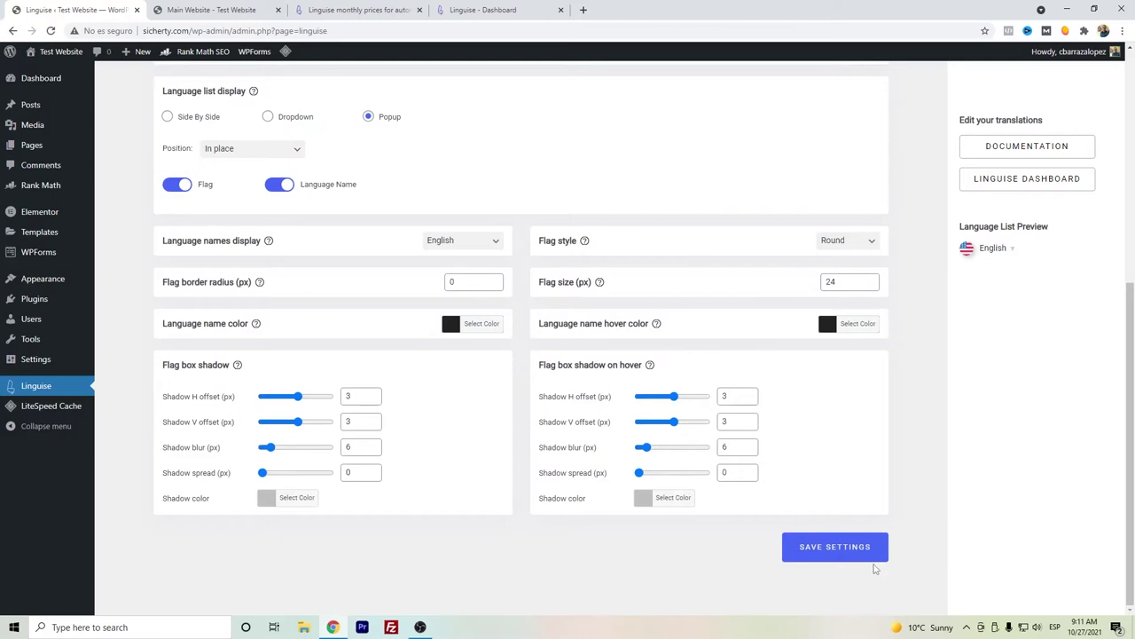
{"action": "left_click", "coordinate": [849, 559]}
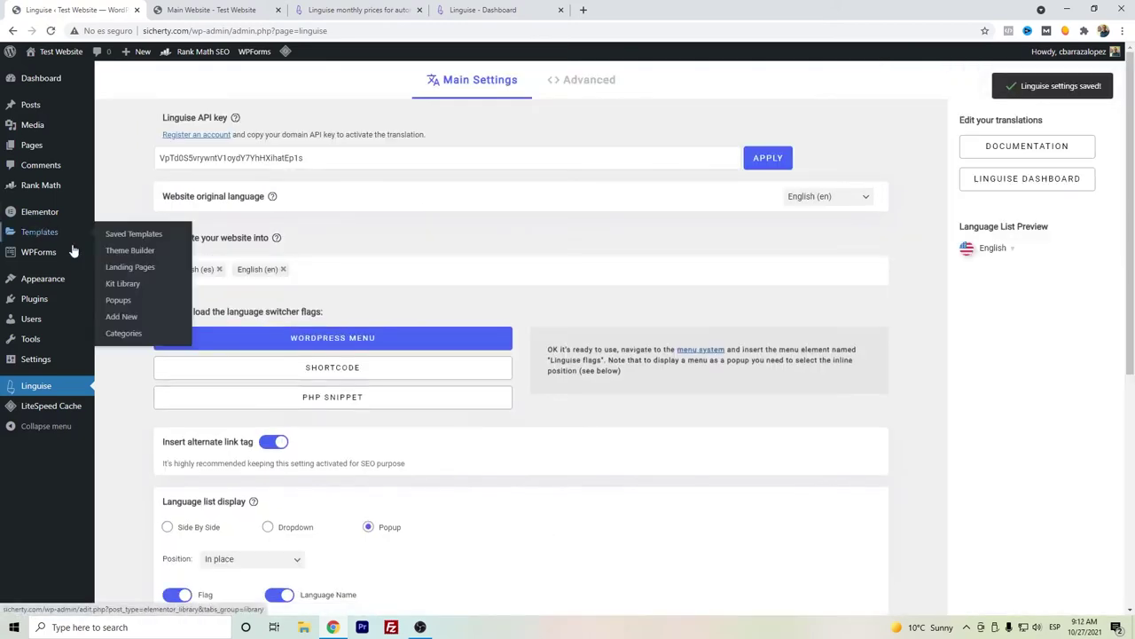
{"action": "mouse_move", "coordinate": [51, 281]}
{"action": "left_click", "coordinate": [124, 331]}
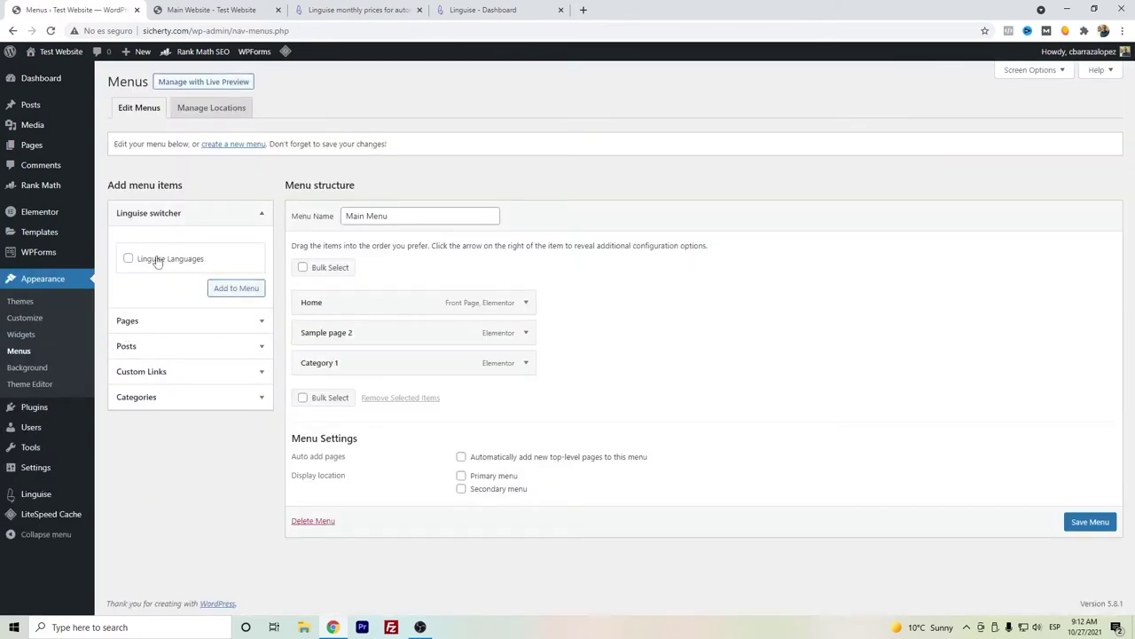
Add Linguise Languages to the Main Menu, save it, and view the live site.
{"action": "left_click", "coordinate": [180, 260]}
{"action": "left_click", "coordinate": [239, 289]}
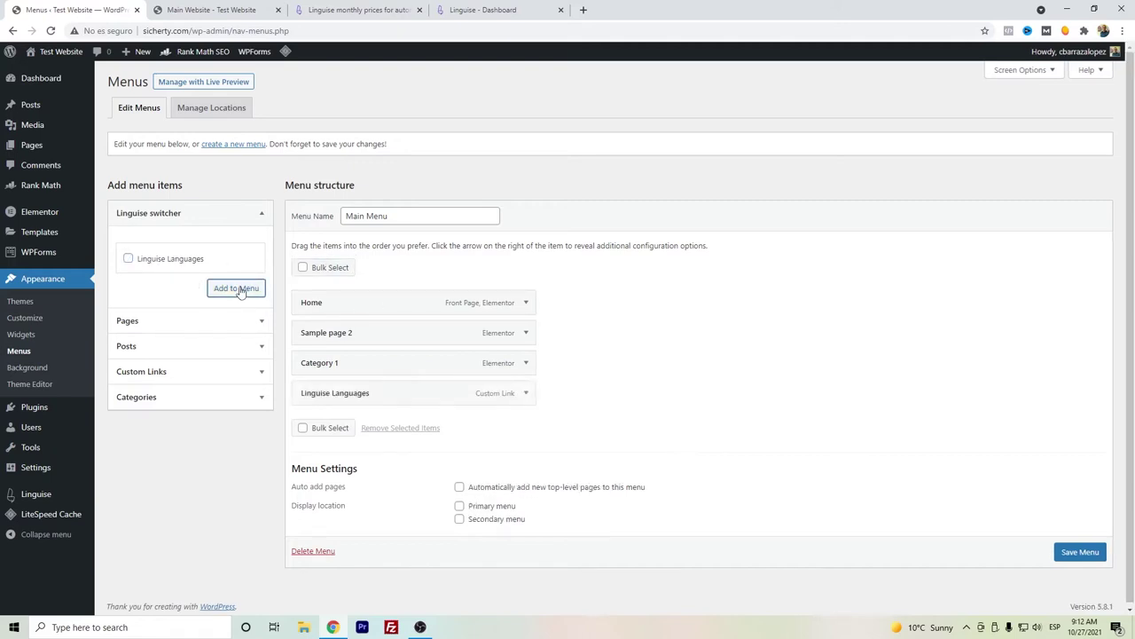
{"action": "left_click", "coordinate": [526, 395]}
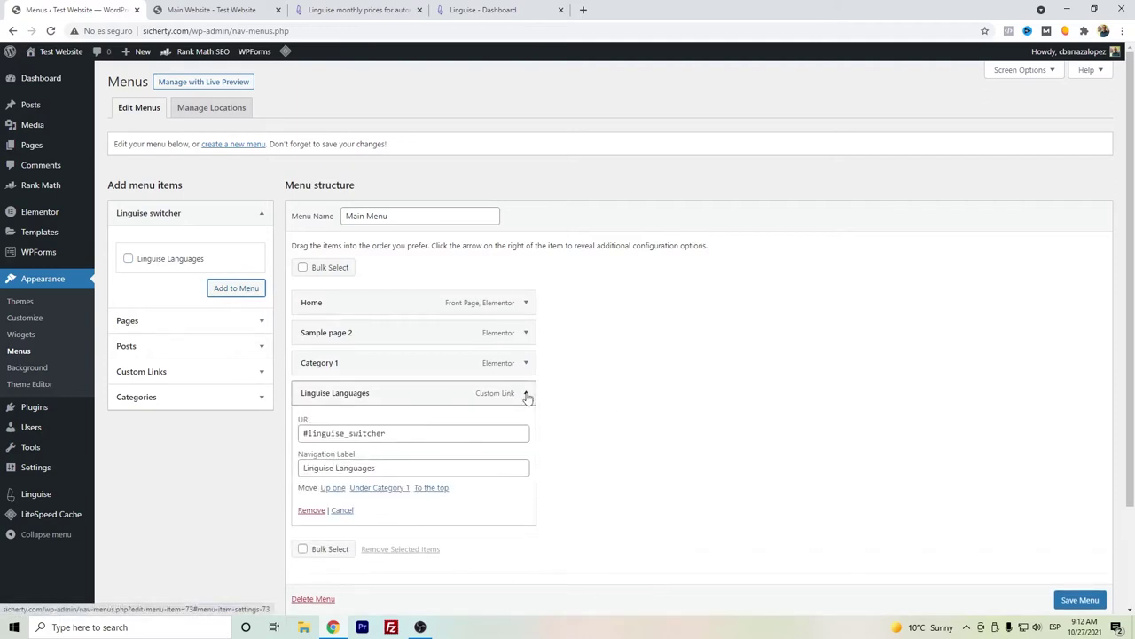
{"action": "left_click", "coordinate": [526, 394]}
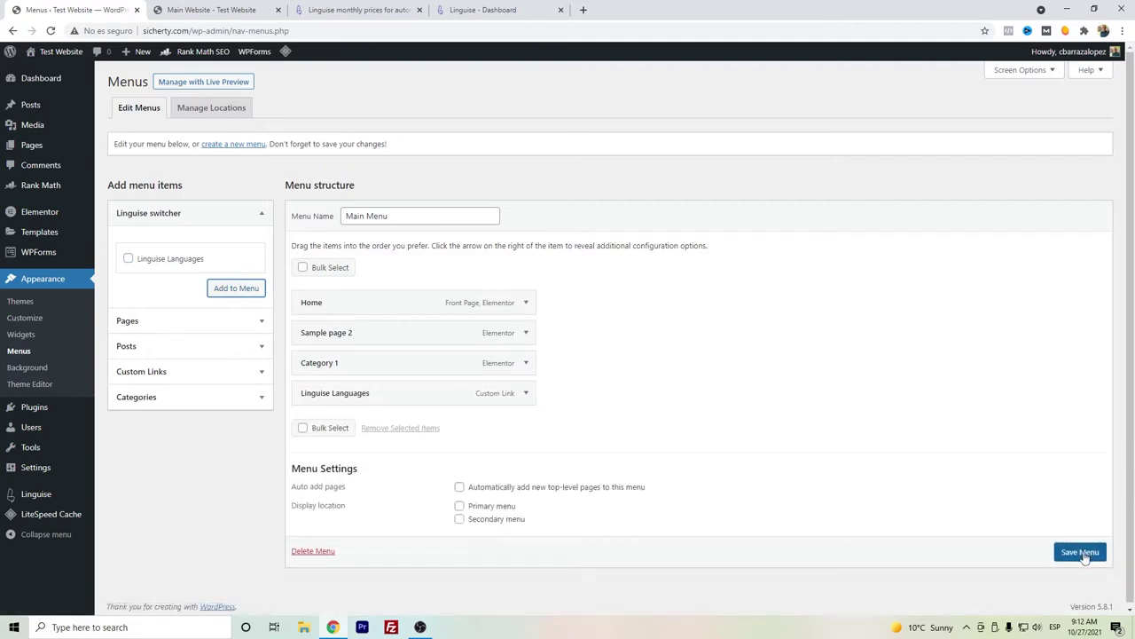
{"action": "left_click", "coordinate": [1082, 551]}
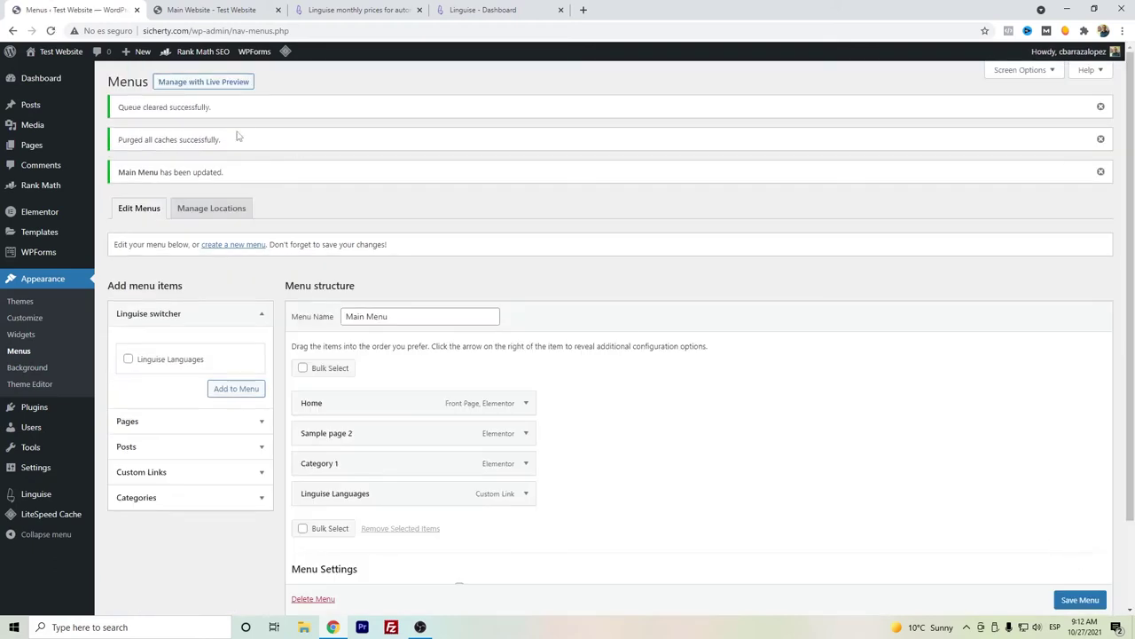
{"action": "left_click", "coordinate": [230, 7]}
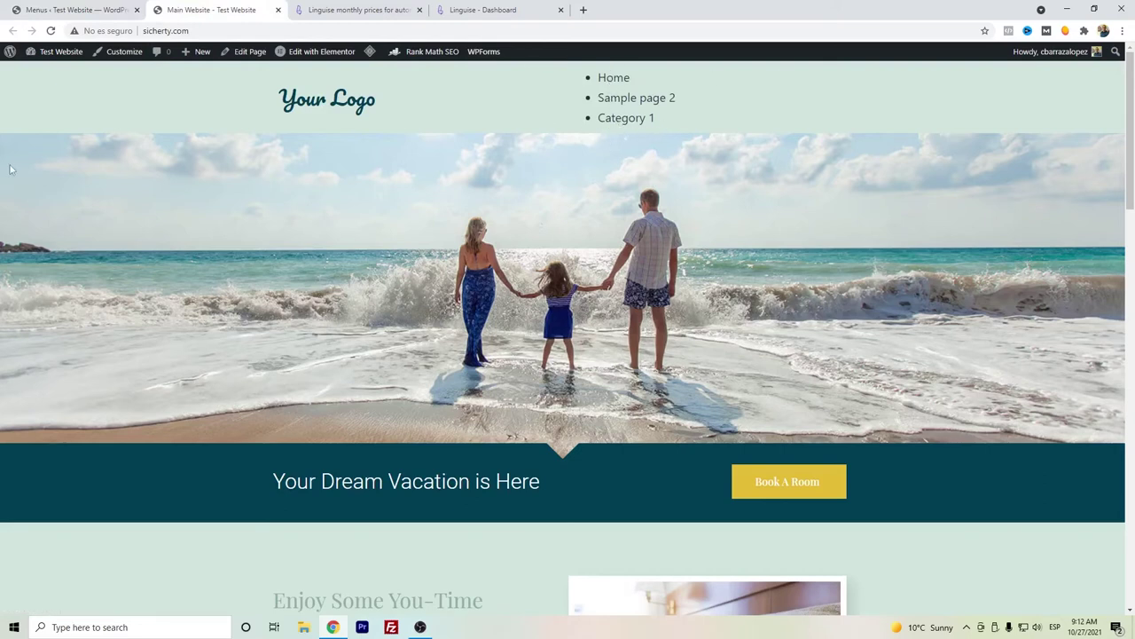
Reload the live homepage, scroll through it, and open the English flag language popup.
{"action": "left_click", "coordinate": [50, 32]}
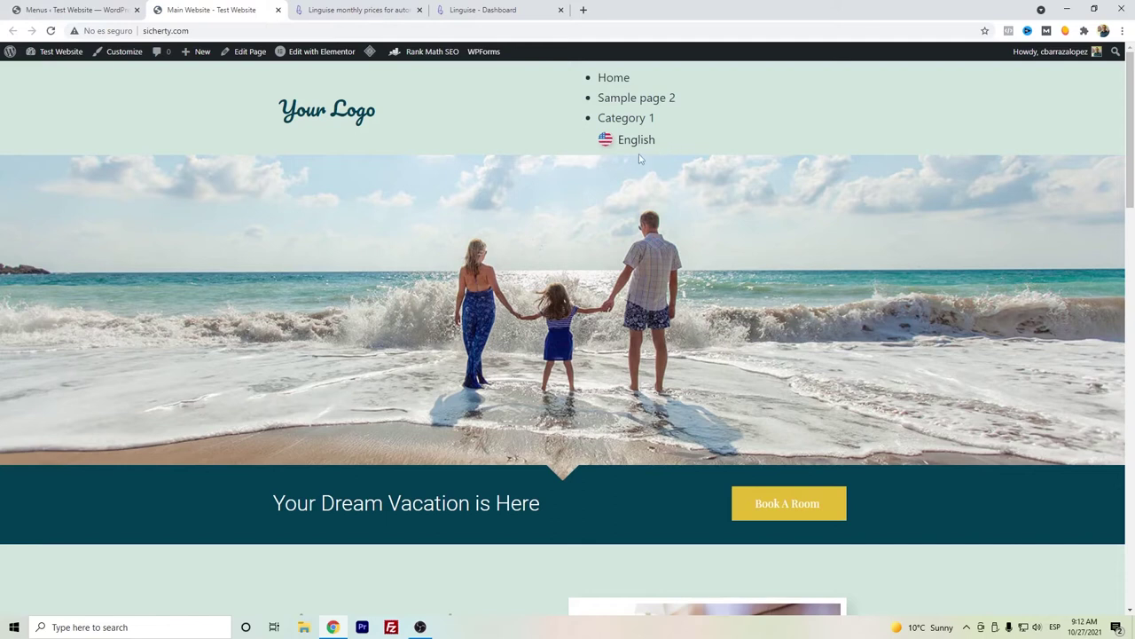
{"action": "scroll", "coordinate": [641, 158], "scroll_direction": "down", "scroll_amount": 2}
{"action": "left_click_drag", "start_coordinate": [293, 337], "coordinate": [651, 403]}
{"action": "scroll", "coordinate": [472, 399], "scroll_direction": "down", "scroll_amount": 1}
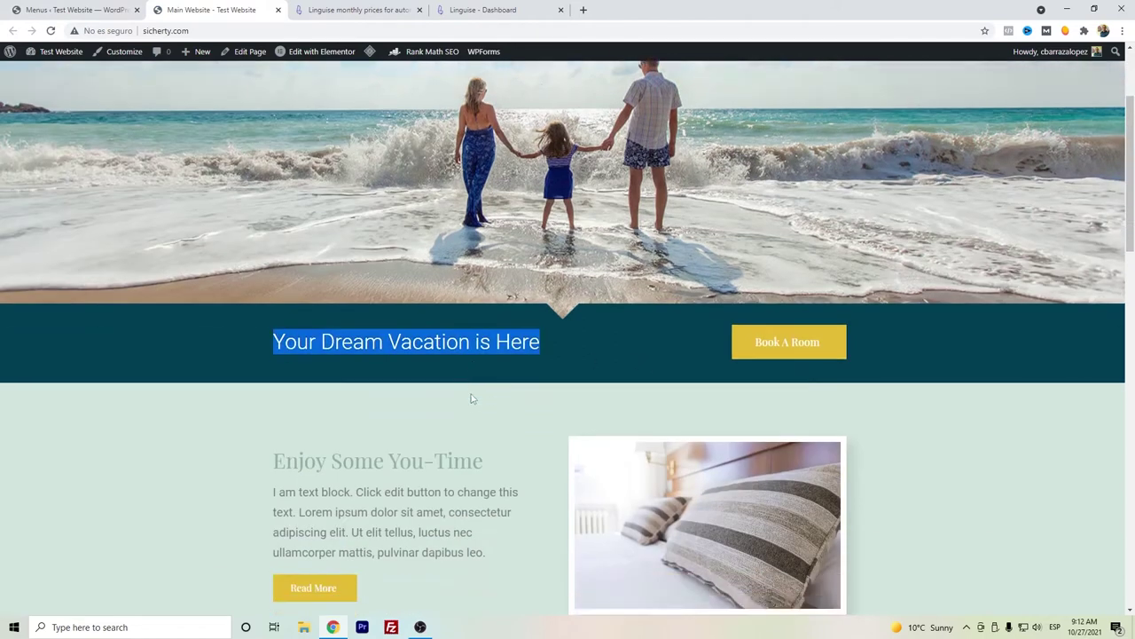
{"action": "scroll", "coordinate": [483, 382], "scroll_direction": "down", "scroll_amount": 1}
{"action": "left_click_drag", "start_coordinate": [504, 392], "coordinate": [325, 391]}
{"action": "left_click", "coordinate": [265, 411]}
{"action": "scroll", "coordinate": [269, 396], "scroll_direction": "down", "scroll_amount": 1}
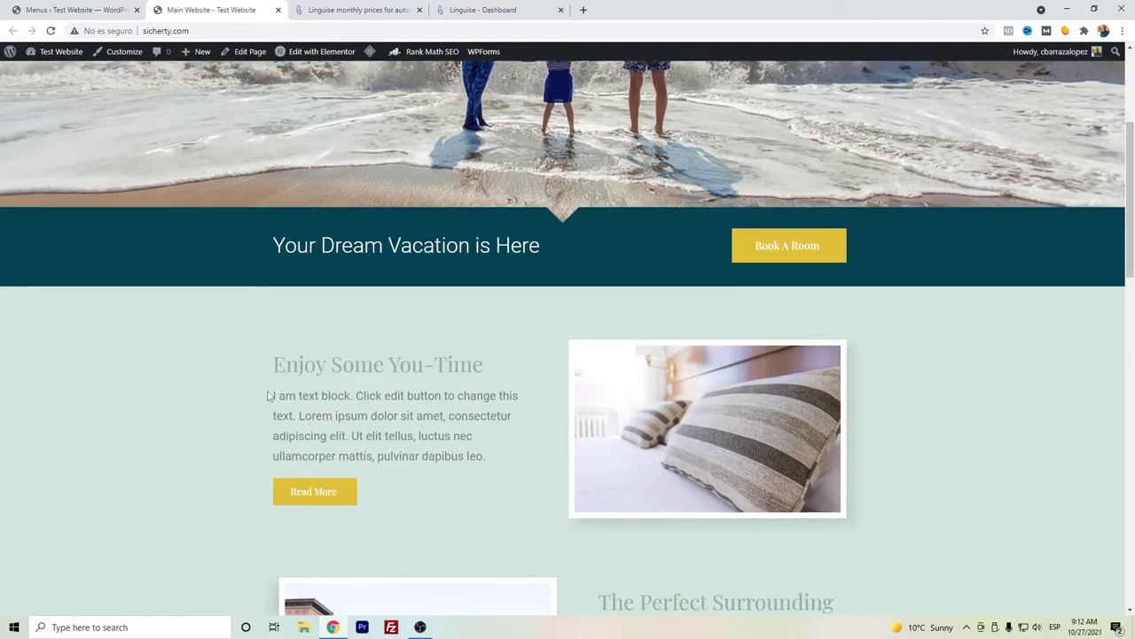
{"action": "scroll", "coordinate": [269, 396], "scroll_direction": "down", "scroll_amount": 3}
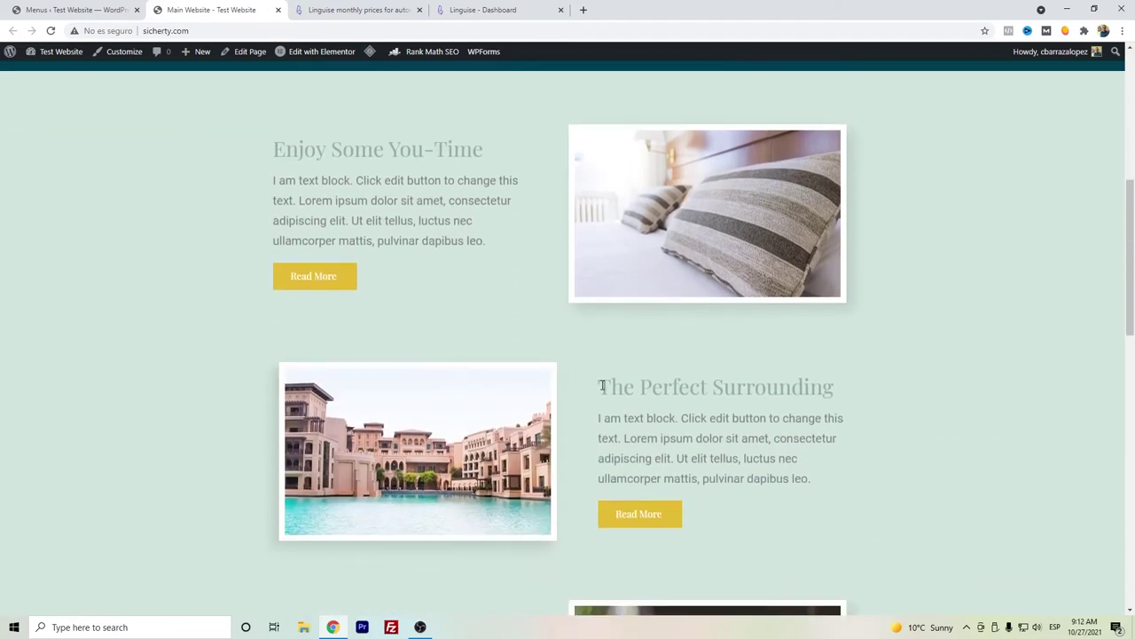
{"action": "left_click_drag", "start_coordinate": [602, 385], "coordinate": [890, 385]}
{"action": "scroll", "coordinate": [890, 385], "scroll_direction": "down", "scroll_amount": 4}
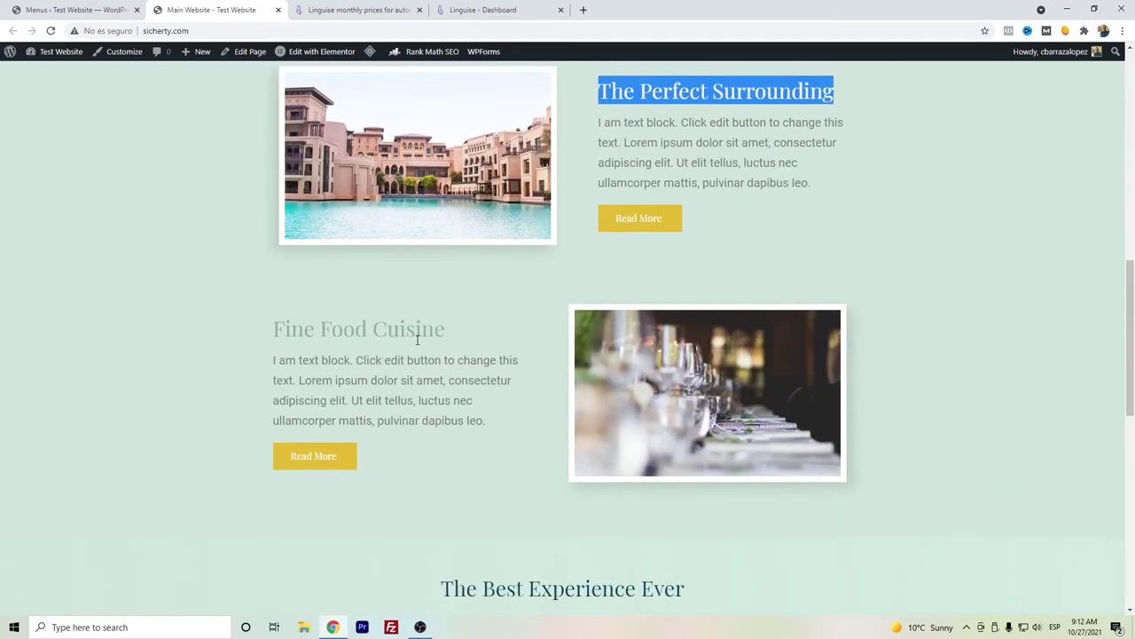
{"action": "left_click_drag", "start_coordinate": [443, 337], "coordinate": [254, 344]}
{"action": "scroll", "coordinate": [257, 352], "scroll_direction": "down", "scroll_amount": 2}
{"action": "scroll", "coordinate": [565, 393], "scroll_direction": "up", "scroll_amount": 10}
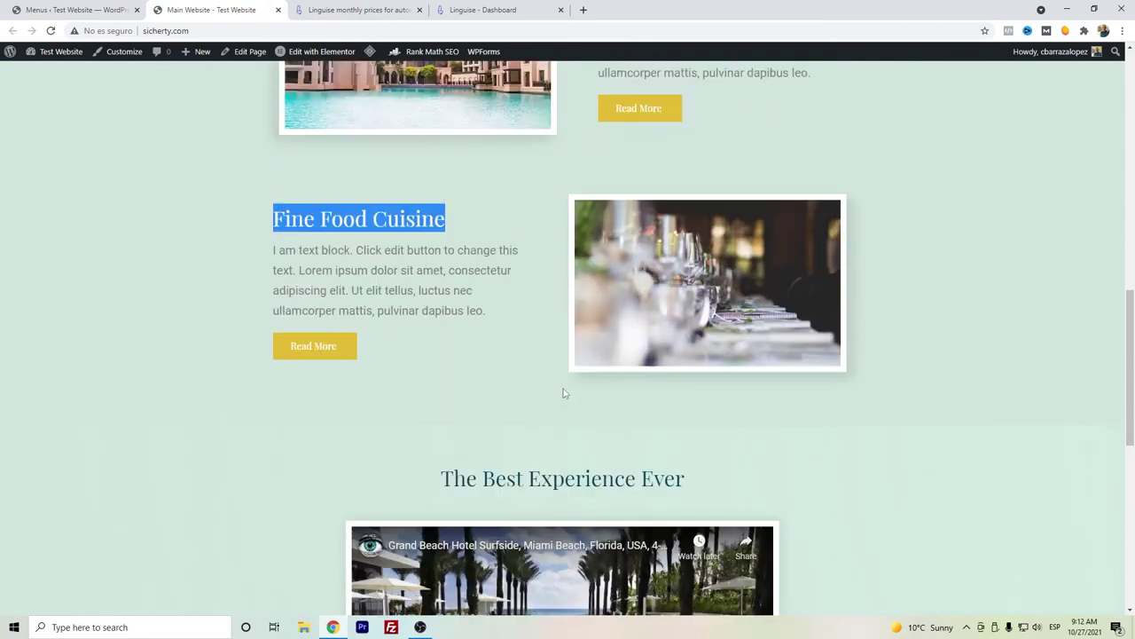
{"action": "left_click", "coordinate": [637, 142]}
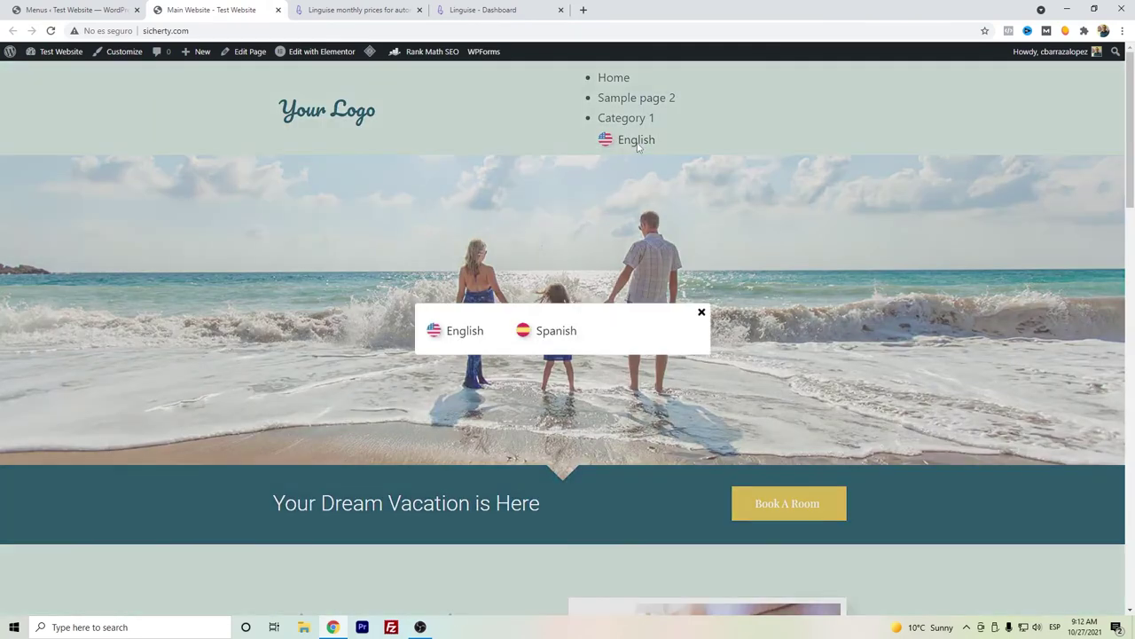
Switch the site to Spanish and scroll through the translated homepage.
{"action": "left_click", "coordinate": [557, 341]}
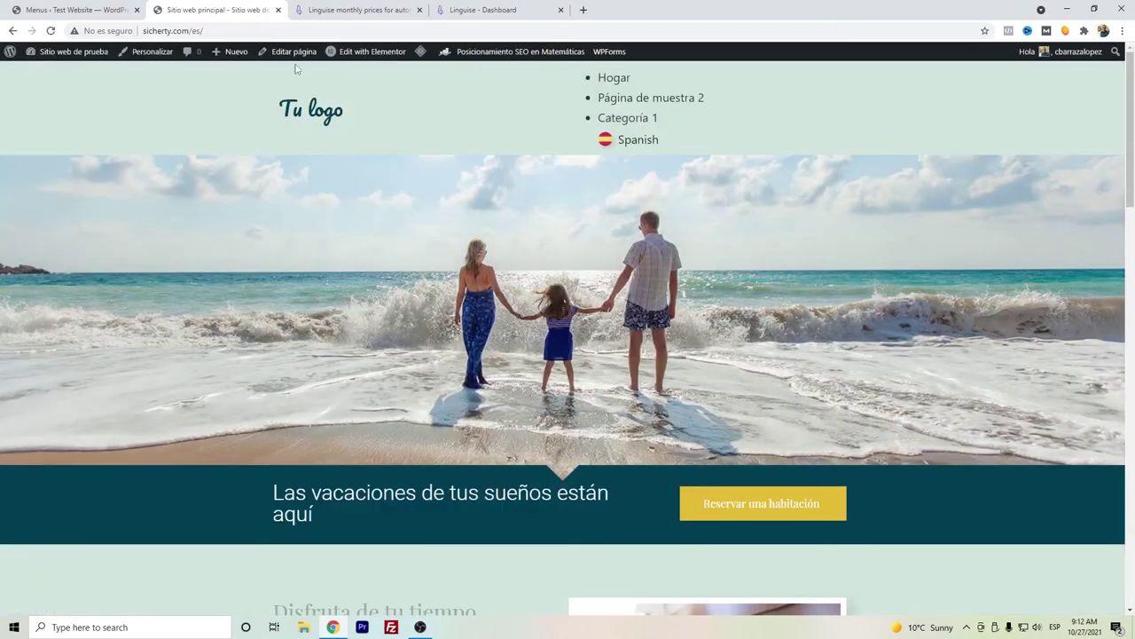
{"action": "scroll", "coordinate": [260, 404], "scroll_direction": "down", "scroll_amount": 2}
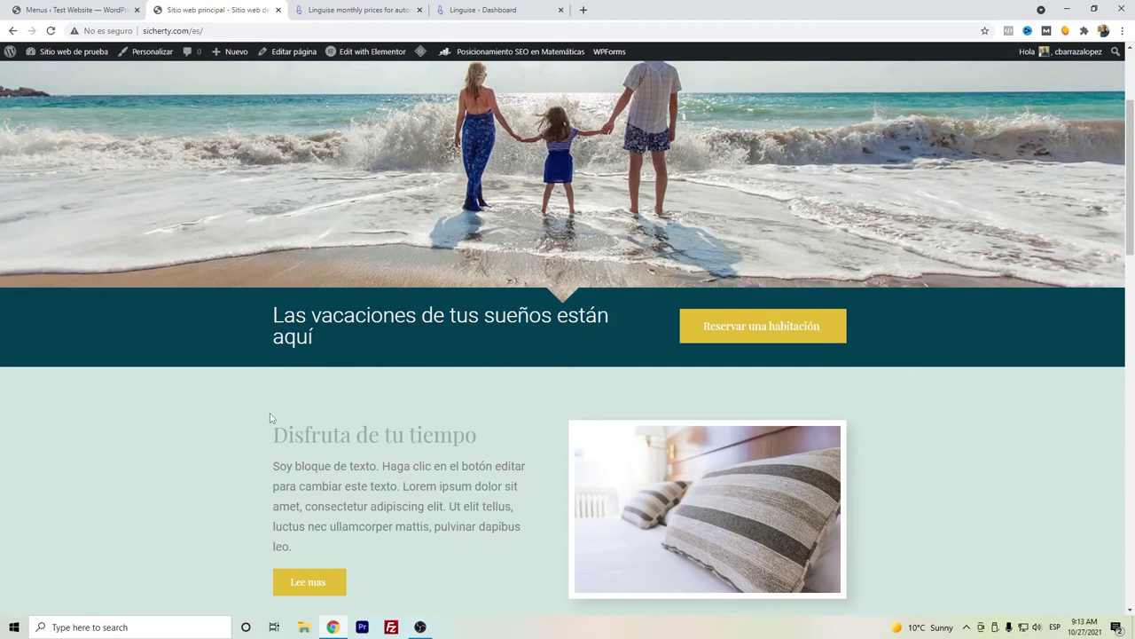
{"action": "scroll", "coordinate": [337, 390], "scroll_direction": "down", "scroll_amount": 1}
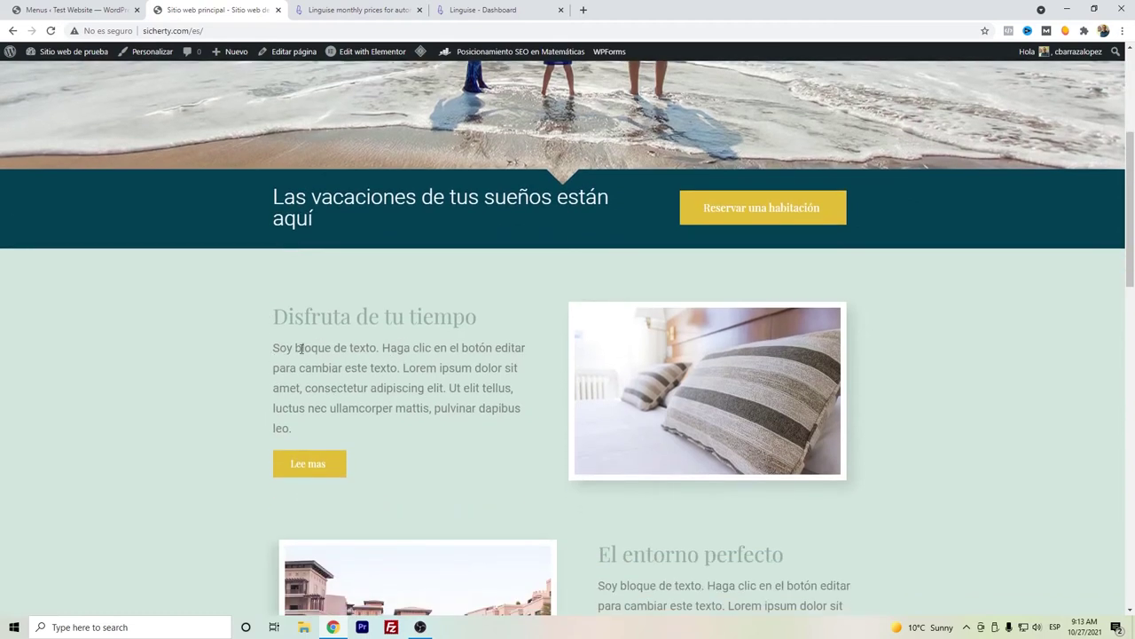
{"action": "scroll", "coordinate": [477, 341], "scroll_direction": "down", "scroll_amount": 3}
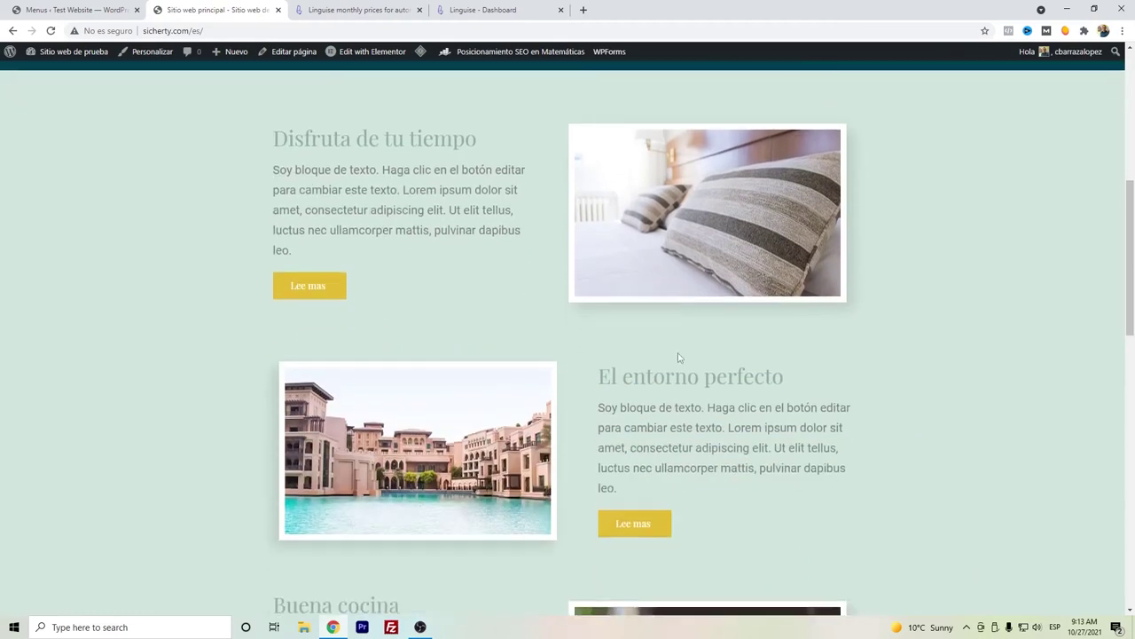
{"action": "scroll", "coordinate": [468, 401], "scroll_direction": "up", "scroll_amount": 4}
{"action": "scroll", "coordinate": [468, 401], "scroll_direction": "up", "scroll_amount": 2}
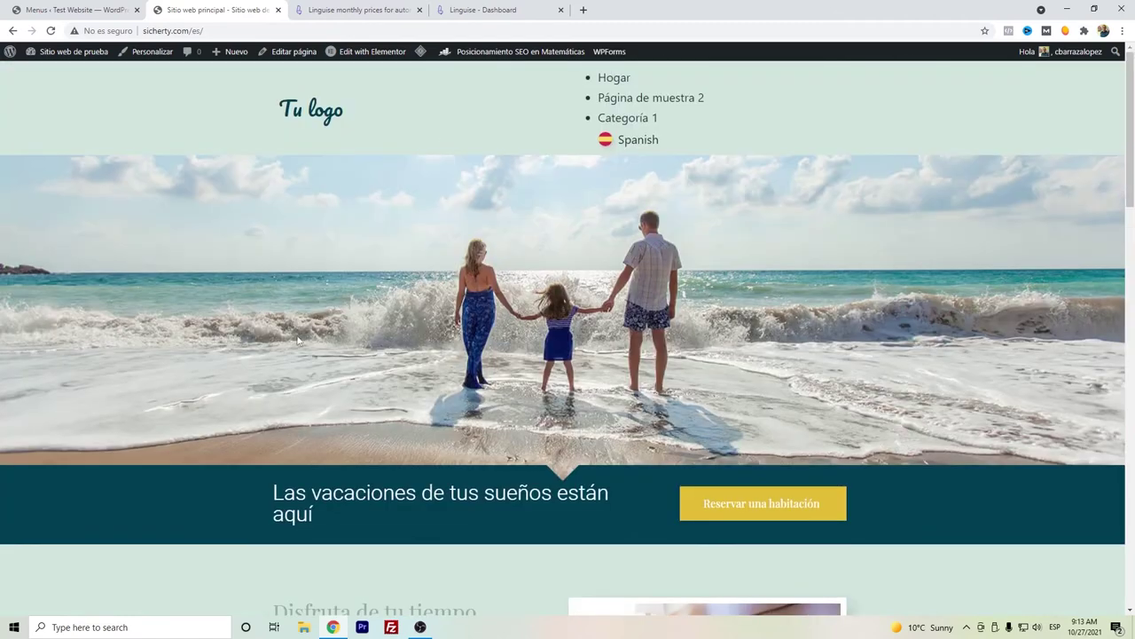
Open the Spanish Página de muestra 2 and look it over.
{"action": "left_click", "coordinate": [647, 101]}
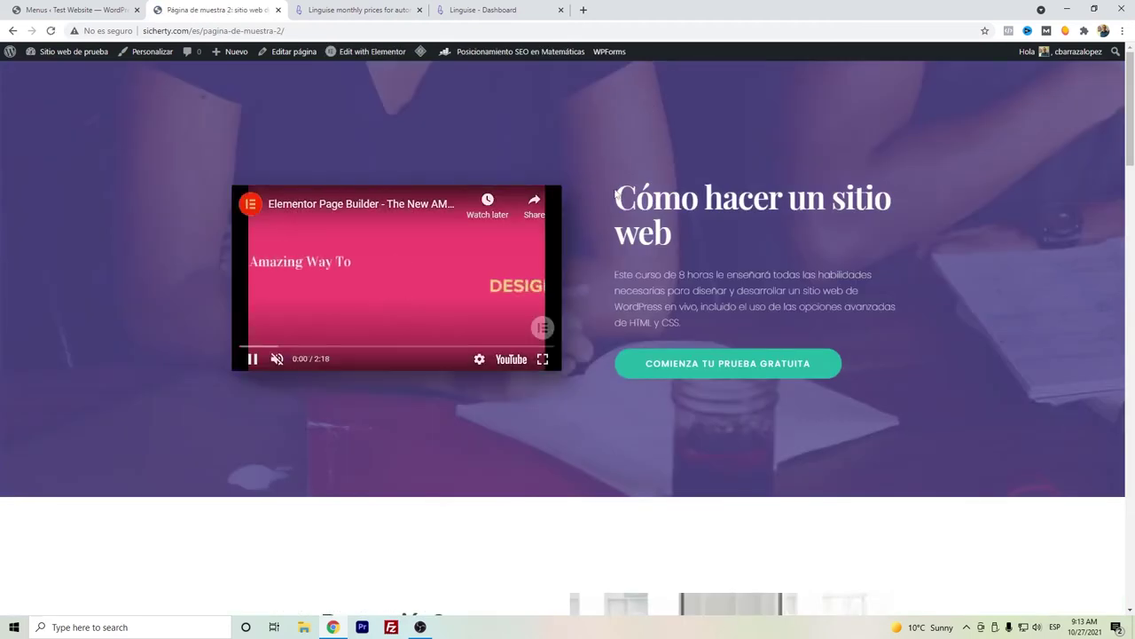
{"action": "scroll", "coordinate": [756, 326], "scroll_direction": "down", "scroll_amount": 1}
{"action": "scroll", "coordinate": [656, 319], "scroll_direction": "down", "scroll_amount": 6}
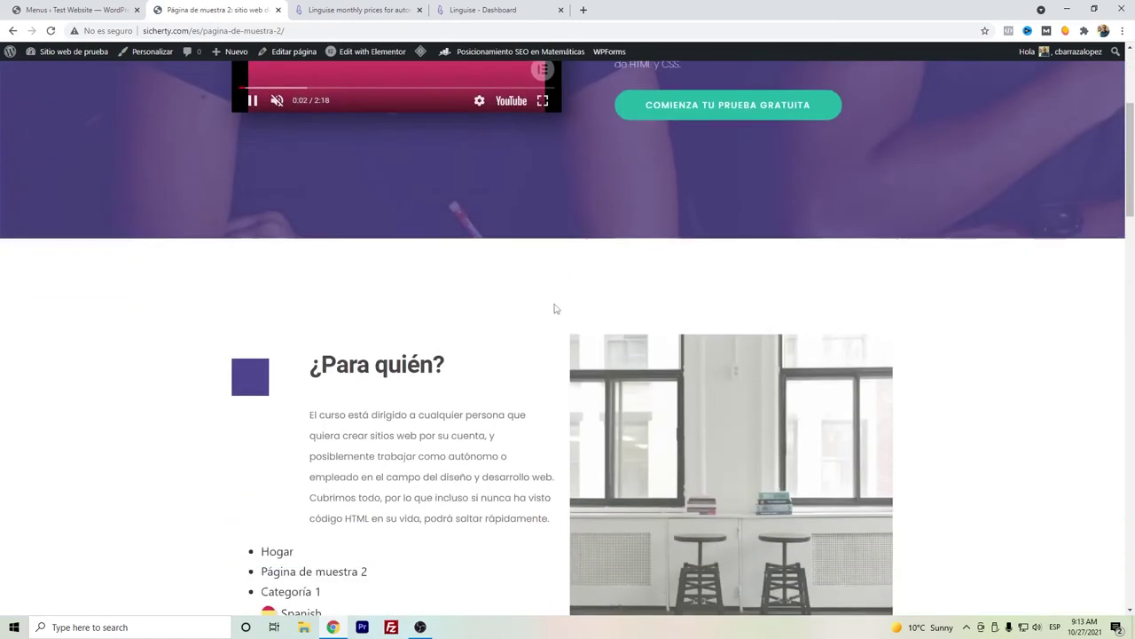
{"action": "scroll", "coordinate": [355, 355], "scroll_direction": "up", "scroll_amount": 1}
Switch Sample page 2 back to English using the language popup.
{"action": "left_click", "coordinate": [301, 340]}
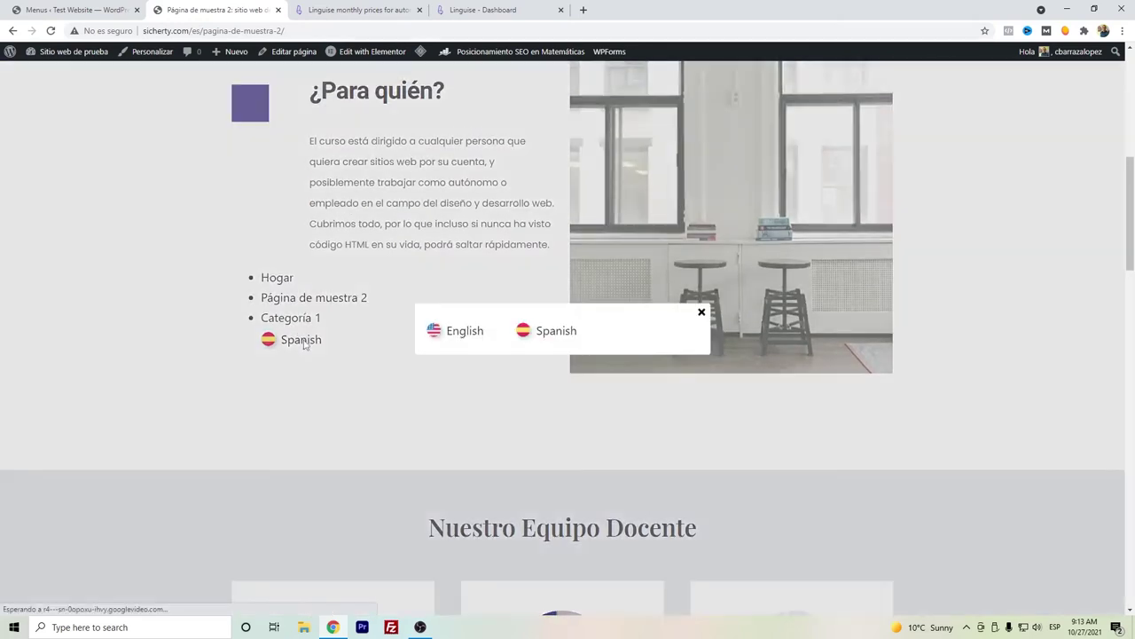
{"action": "left_click", "coordinate": [466, 331]}
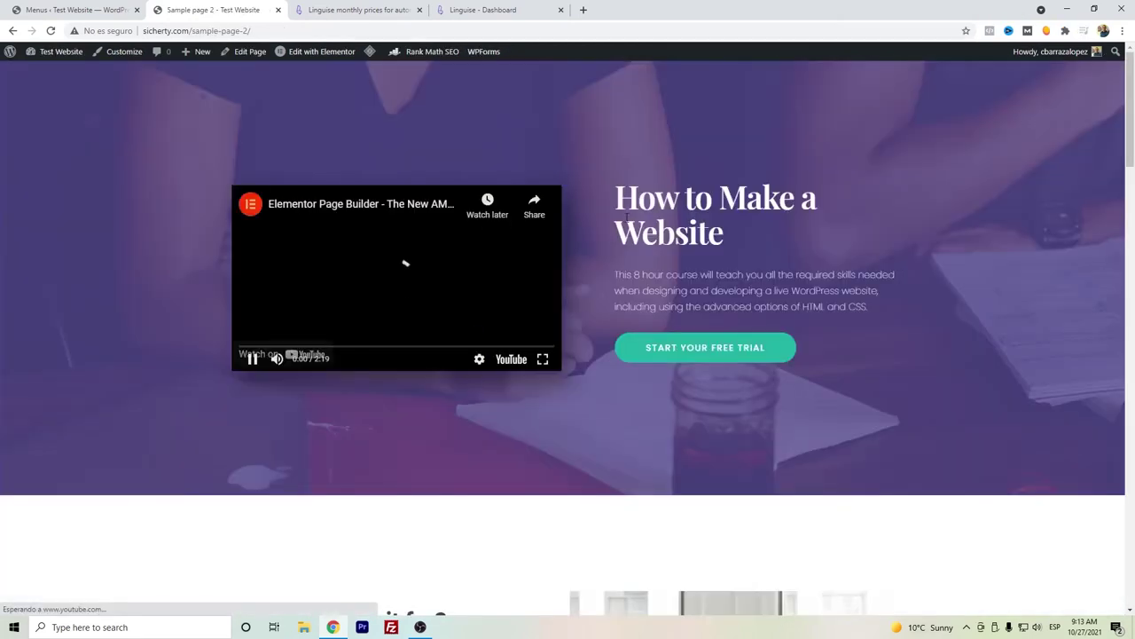
{"action": "scroll", "coordinate": [445, 365], "scroll_direction": "down", "scroll_amount": 3}
{"action": "scroll", "coordinate": [372, 390], "scroll_direction": "down", "scroll_amount": 5}
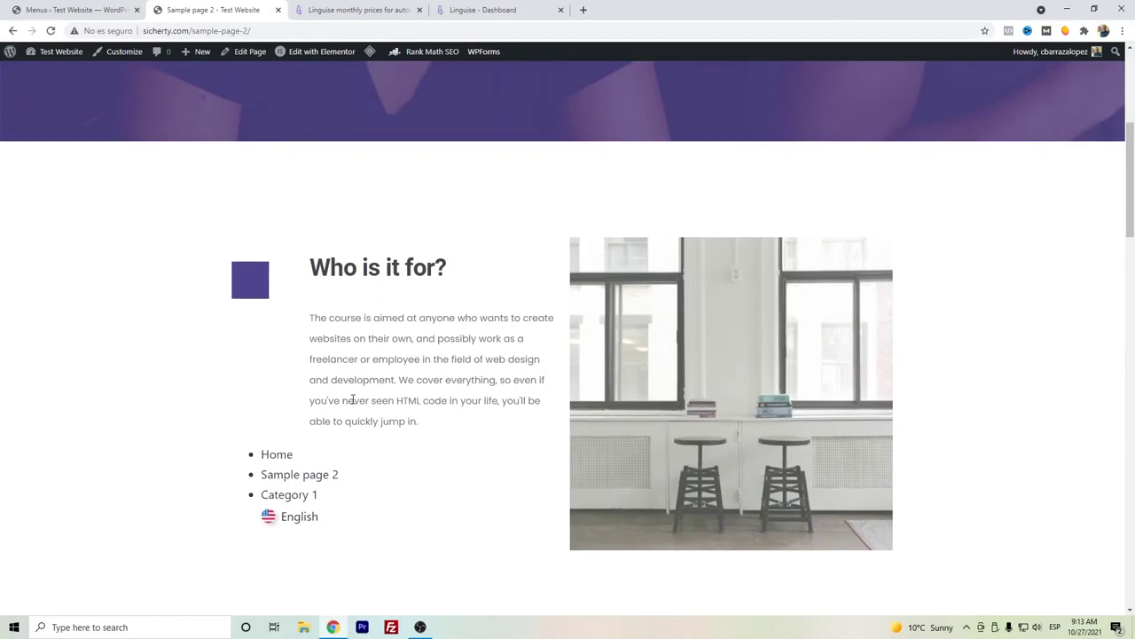
{"action": "scroll", "coordinate": [306, 275], "scroll_direction": "up", "scroll_amount": 8}
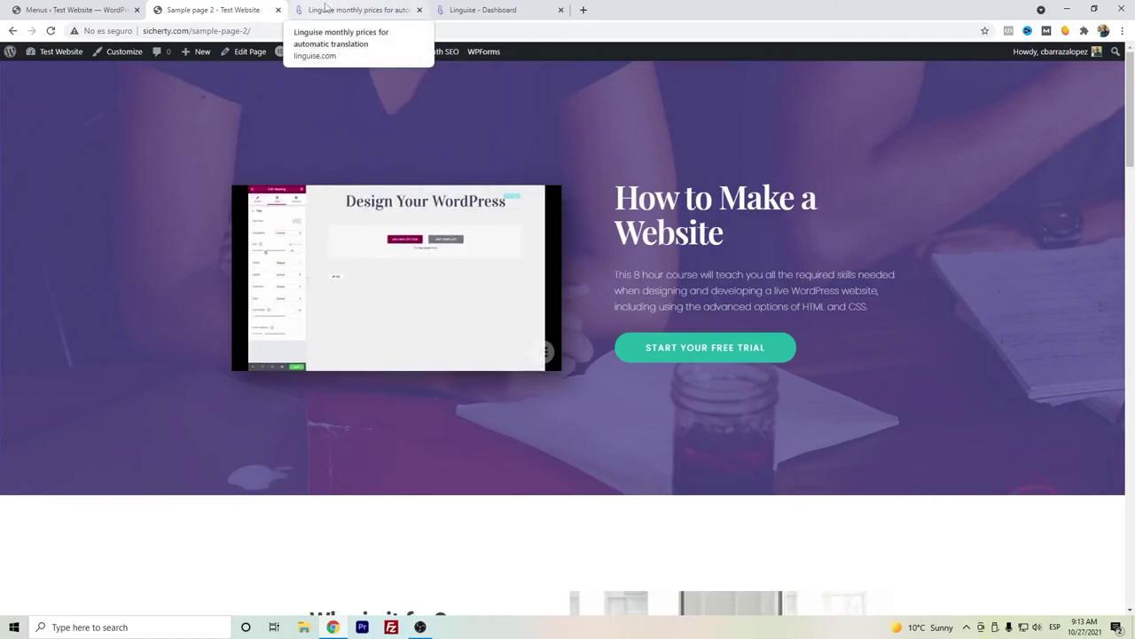
Open the Linguise dashboard showing 4K characters, 684 words, 147.68 KB bandwidth and 2 requests.
{"action": "left_click", "coordinate": [326, 8]}
{"action": "left_click", "coordinate": [526, 7]}
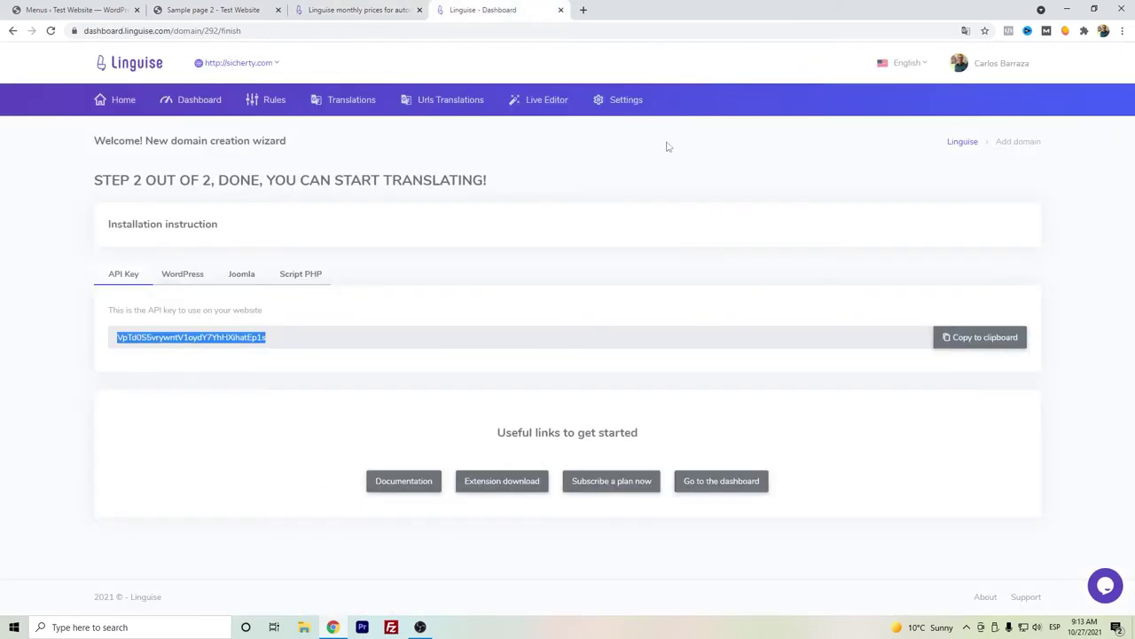
{"action": "left_click", "coordinate": [199, 100]}
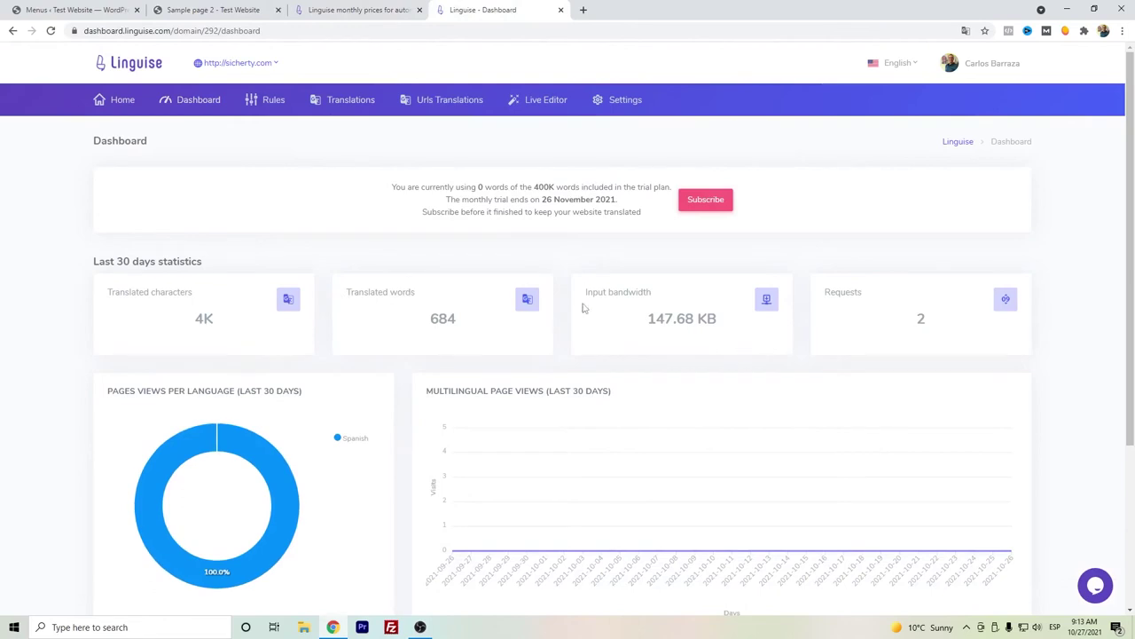
{"action": "scroll", "coordinate": [647, 288], "scroll_direction": "down", "scroll_amount": 1}
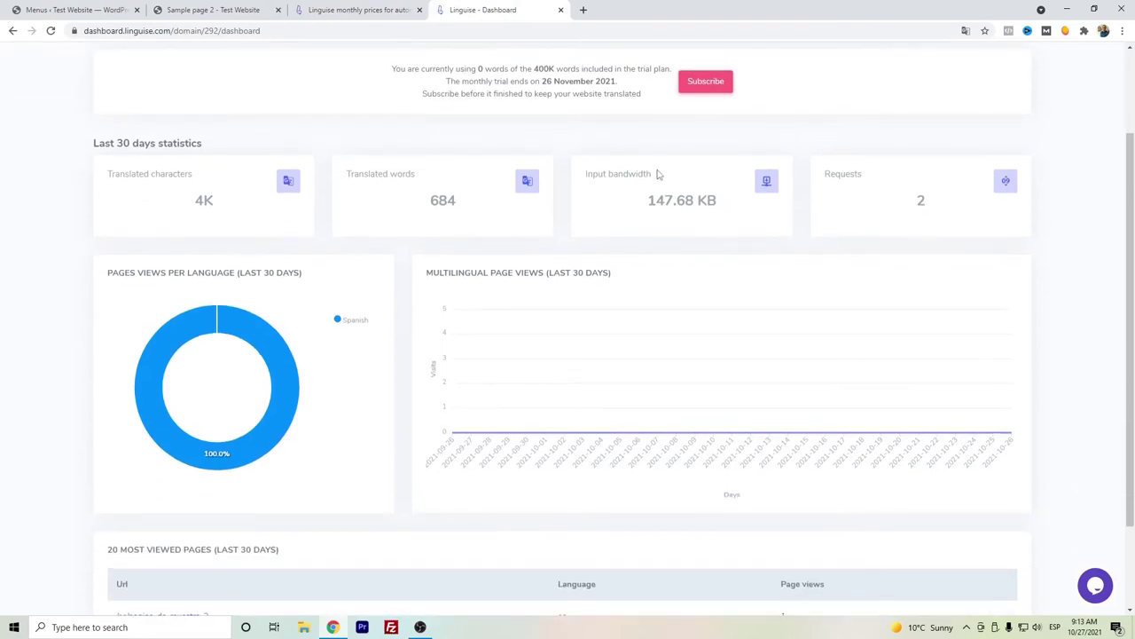
{"action": "scroll", "coordinate": [881, 228], "scroll_direction": "down", "scroll_amount": 1}
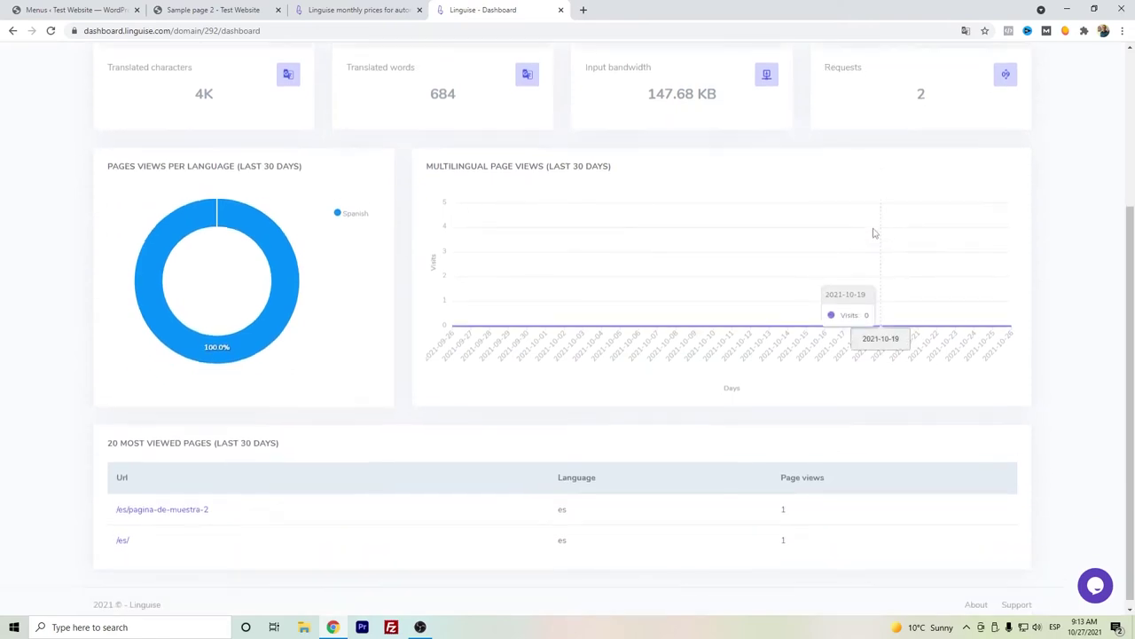
{"action": "scroll", "coordinate": [874, 230], "scroll_direction": "up", "scroll_amount": 3}
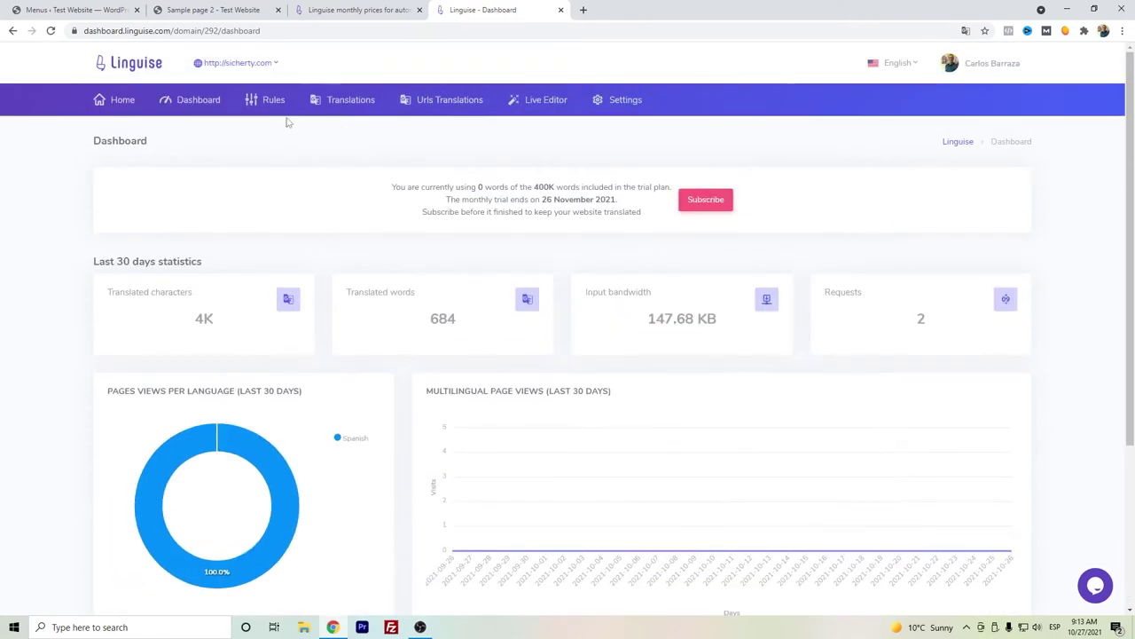
Start a new rule with Text ignore, All URLs and All languages defaults, then open Translations.
{"action": "left_click", "coordinate": [275, 109]}
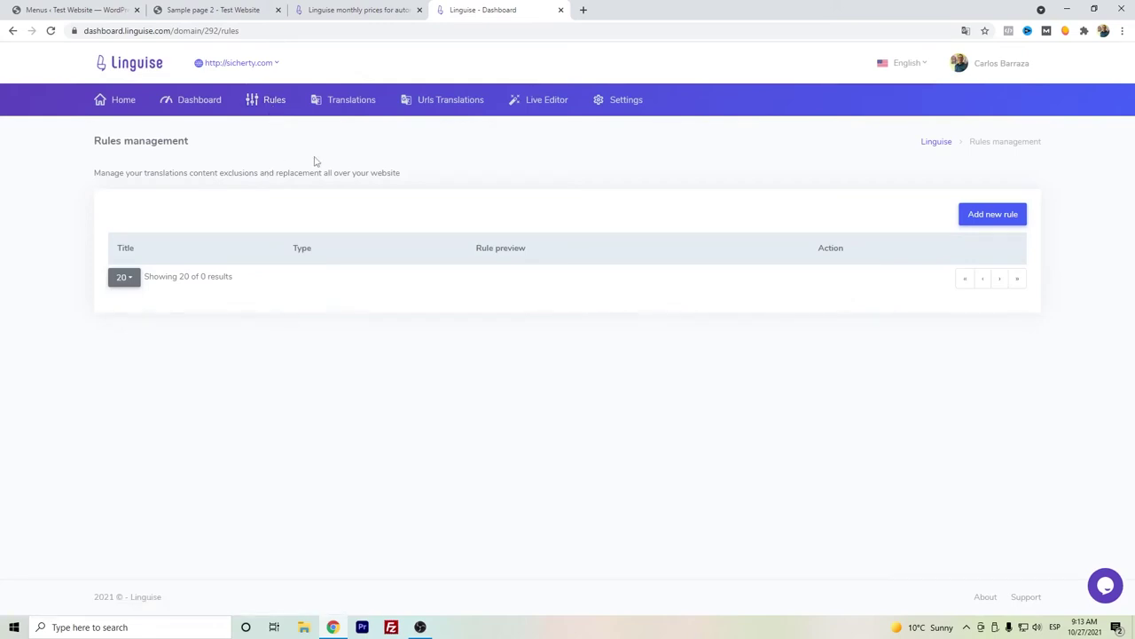
{"action": "left_click", "coordinate": [993, 218]}
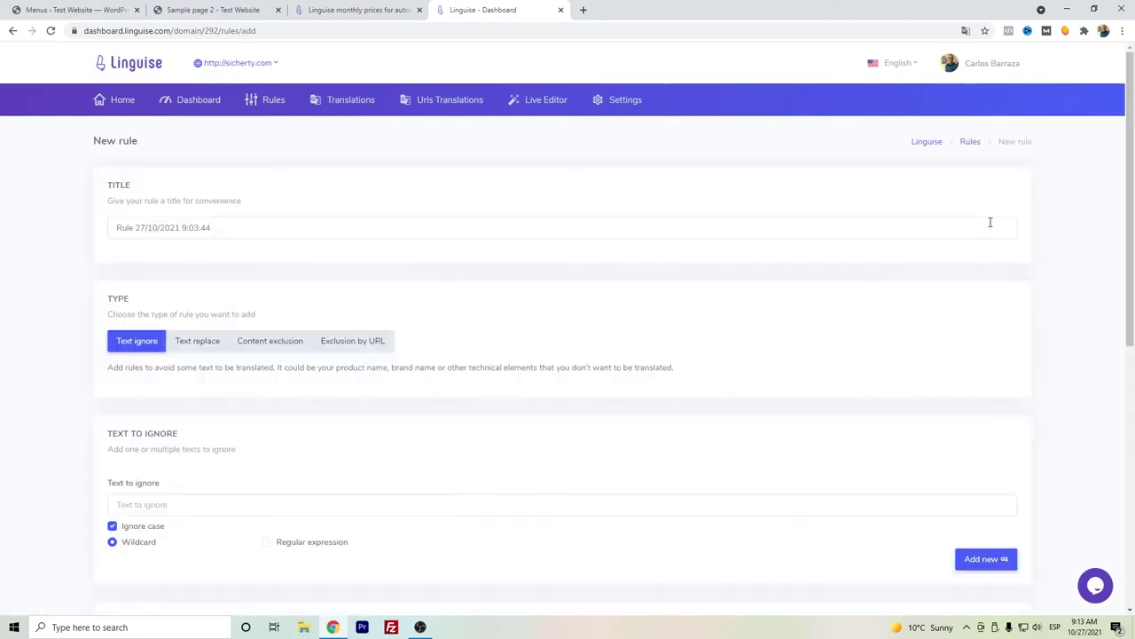
{"action": "scroll", "coordinate": [282, 266], "scroll_direction": "down", "scroll_amount": 2}
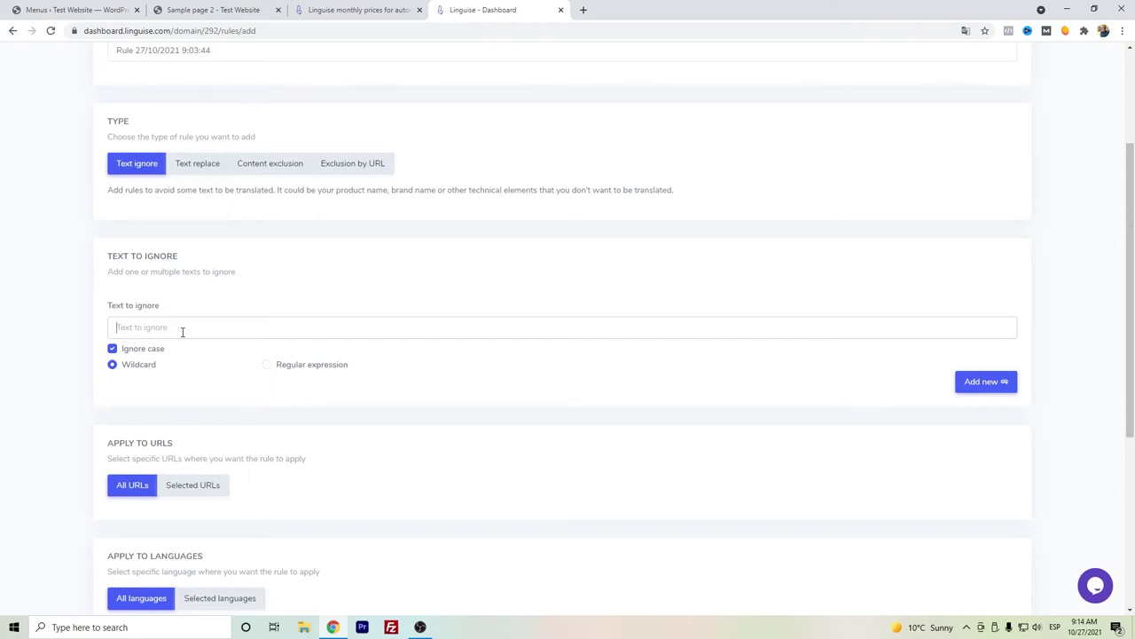
{"action": "scroll", "coordinate": [280, 304], "scroll_direction": "down", "scroll_amount": 1}
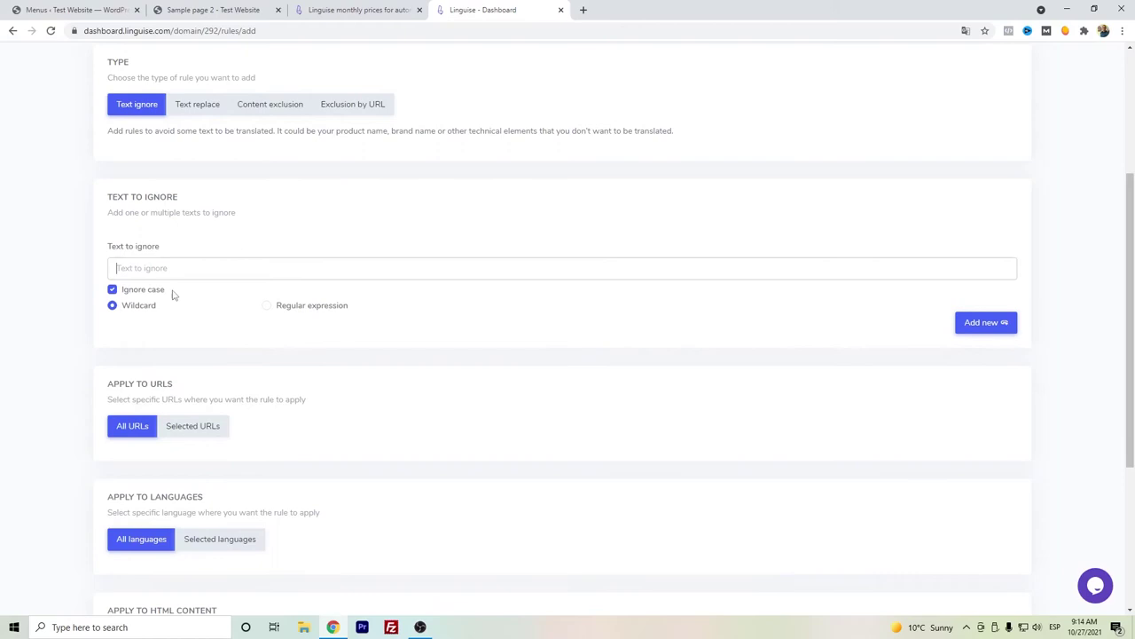
{"action": "scroll", "coordinate": [158, 229], "scroll_direction": "down", "scroll_amount": 3}
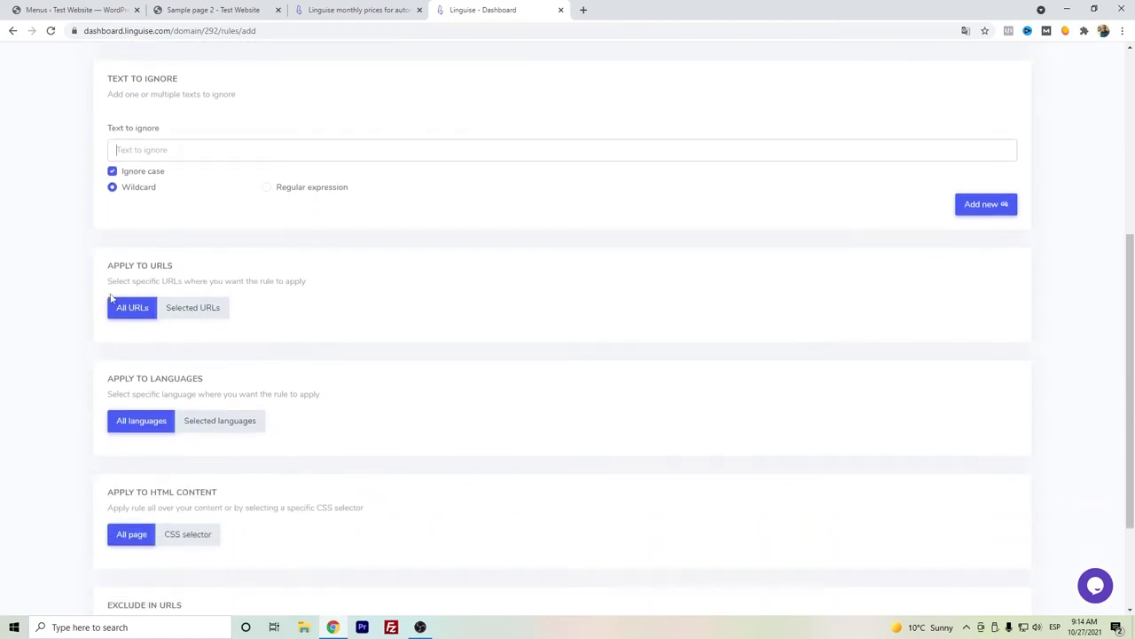
{"action": "scroll", "coordinate": [172, 271], "scroll_direction": "down", "scroll_amount": 2}
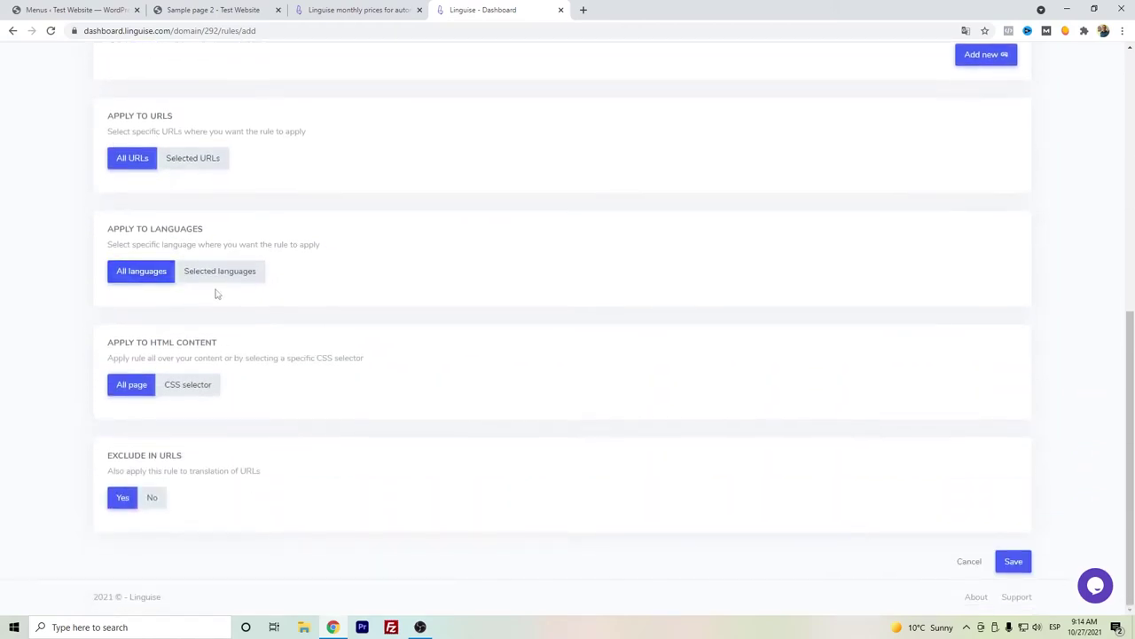
{"action": "scroll", "coordinate": [215, 292], "scroll_direction": "up", "scroll_amount": 6}
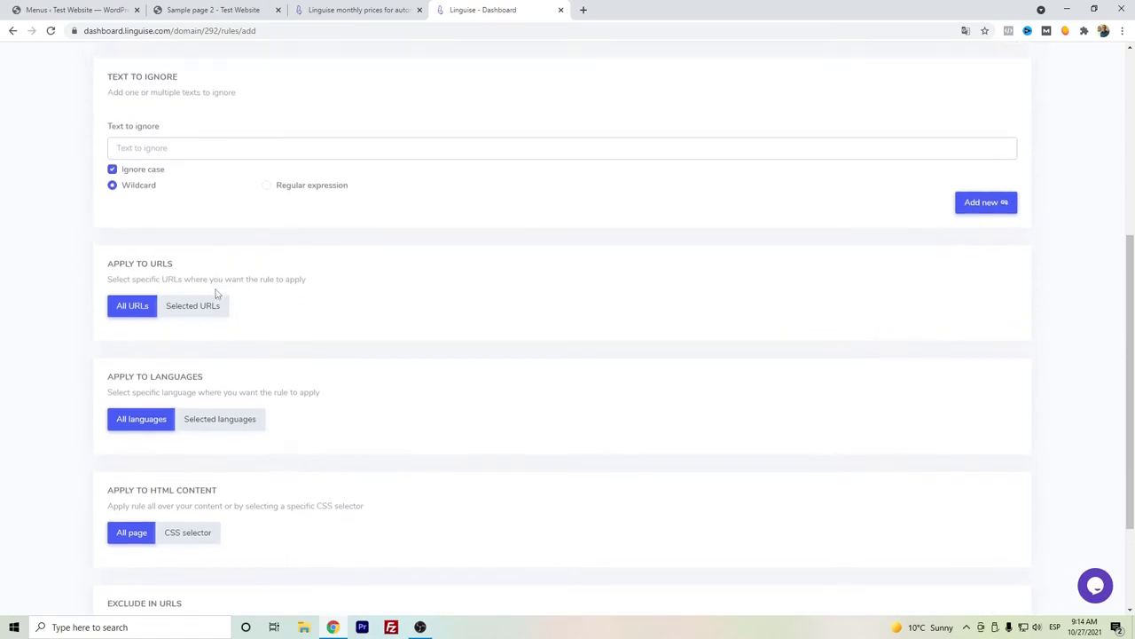
{"action": "left_click", "coordinate": [351, 105]}
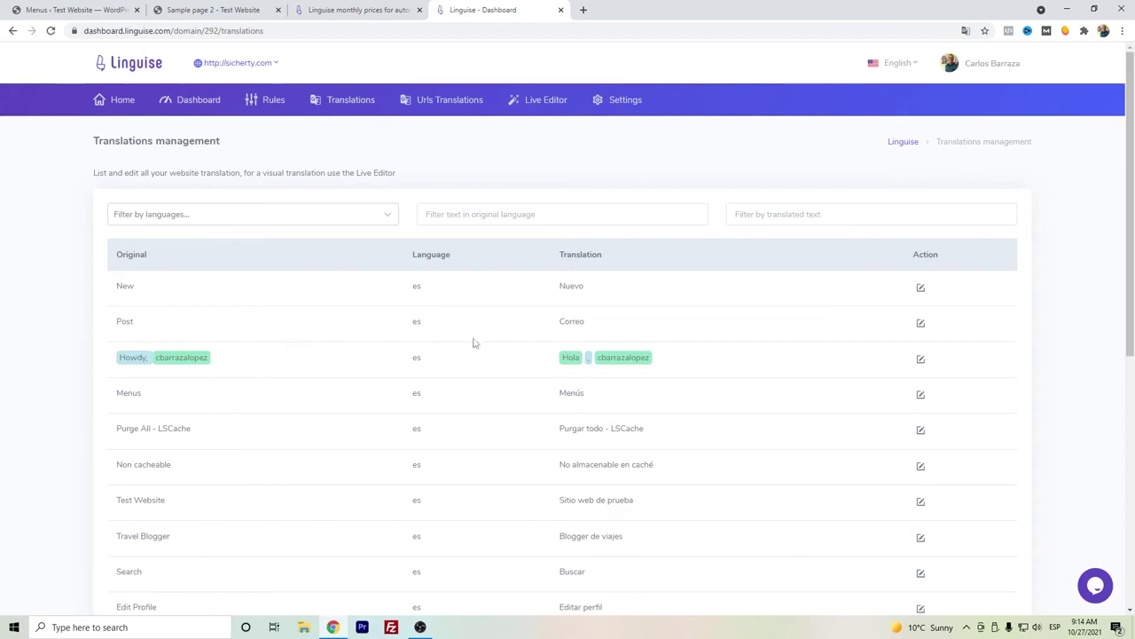
Review Spanish string translations like New → Nuevo, then open the Urls Translations list.
{"action": "scroll", "coordinate": [433, 464], "scroll_direction": "down", "scroll_amount": 2}
{"action": "scroll", "coordinate": [399, 330], "scroll_direction": "down", "scroll_amount": 2}
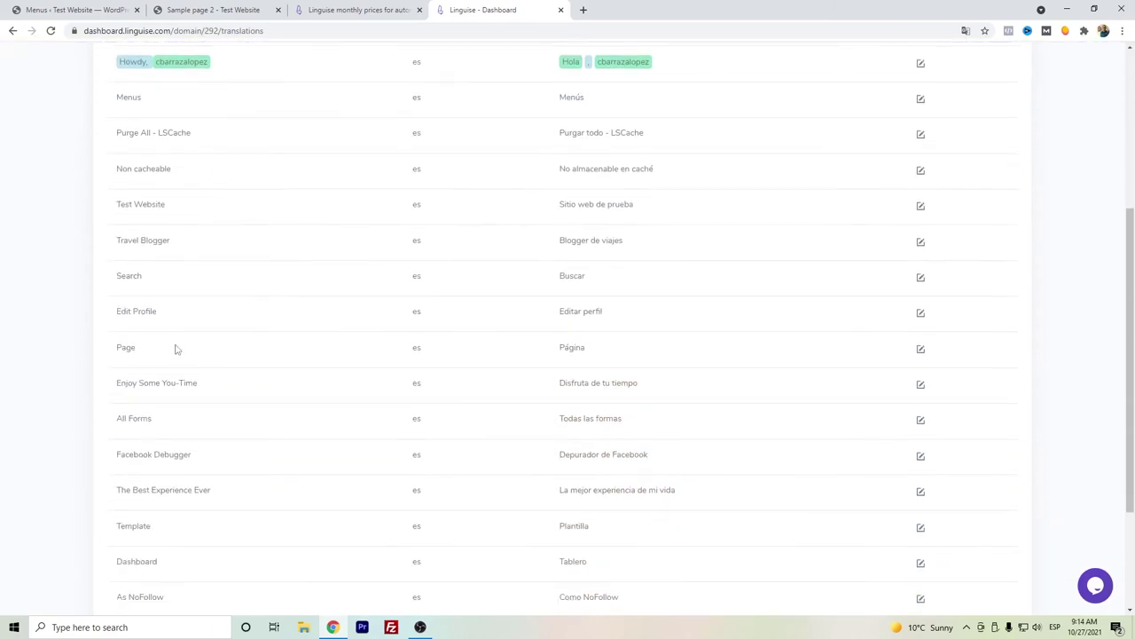
{"action": "scroll", "coordinate": [382, 387], "scroll_direction": "up", "scroll_amount": 1}
{"action": "scroll", "coordinate": [379, 388], "scroll_direction": "up", "scroll_amount": 3}
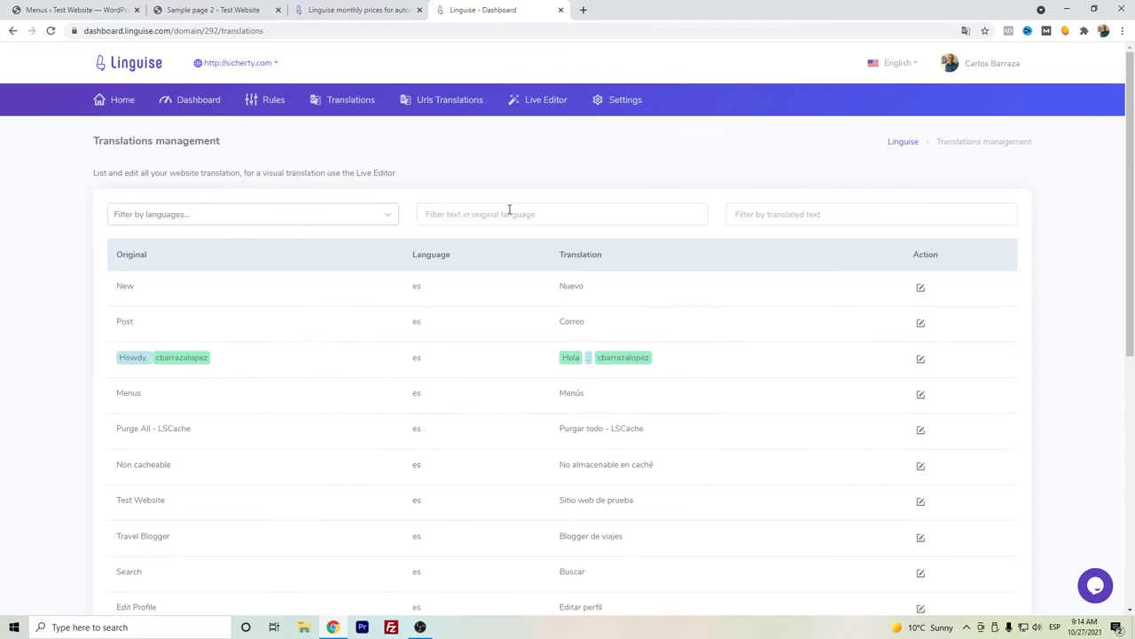
{"action": "left_click", "coordinate": [474, 113]}
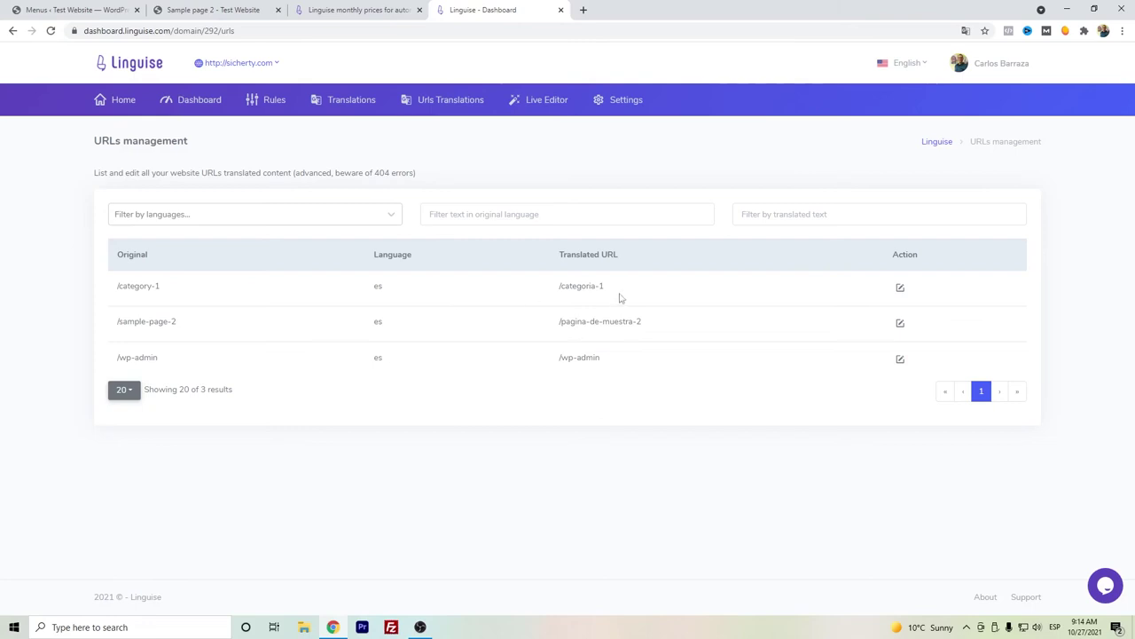
Change the Spanish URL of sample-page-2 to /pagina-muestra-2 and save it.
{"action": "left_click", "coordinate": [900, 323]}
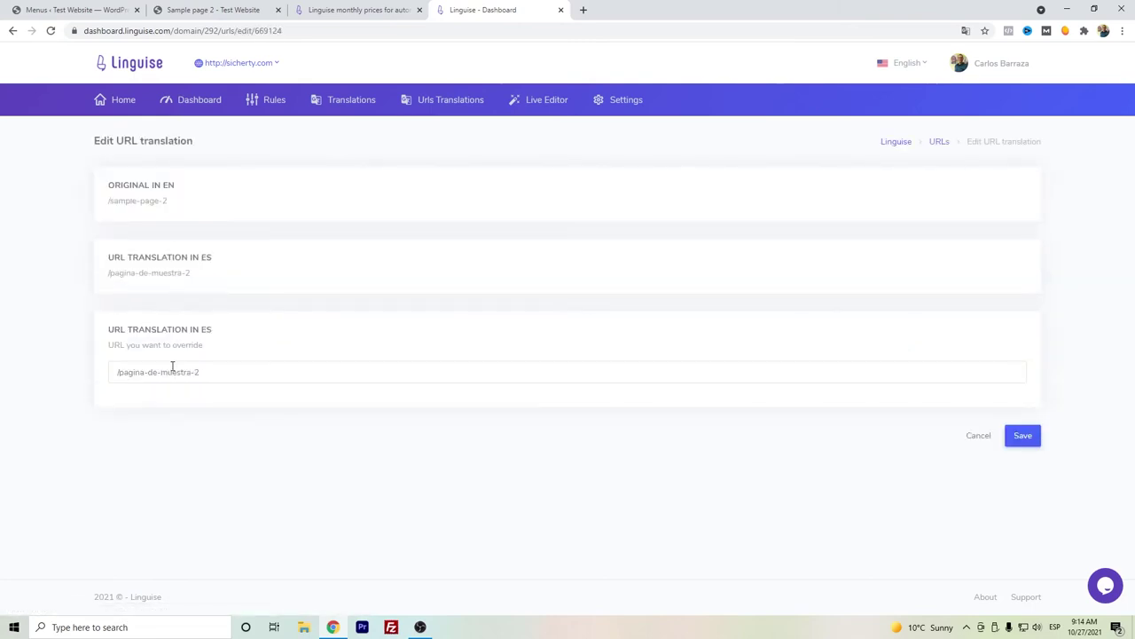
{"action": "left_click", "coordinate": [160, 371]}
{"action": "key", "text": "BackSpace"}
{"action": "key", "text": "BackSpace"}
{"action": "key", "text": "BackSpace"}
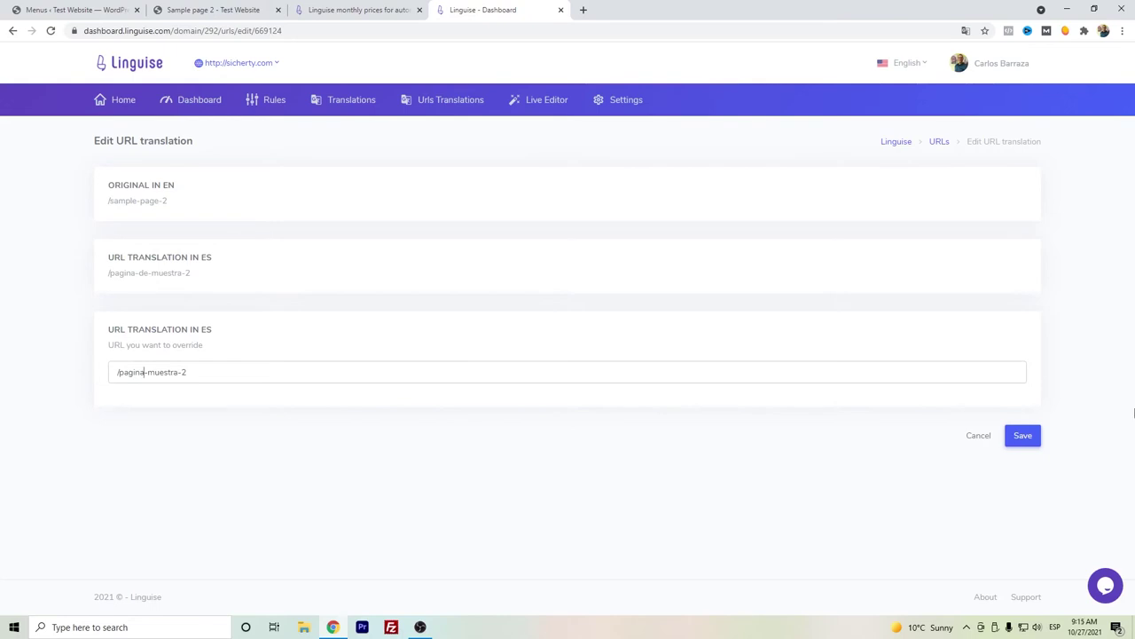
{"action": "left_click", "coordinate": [1029, 436]}
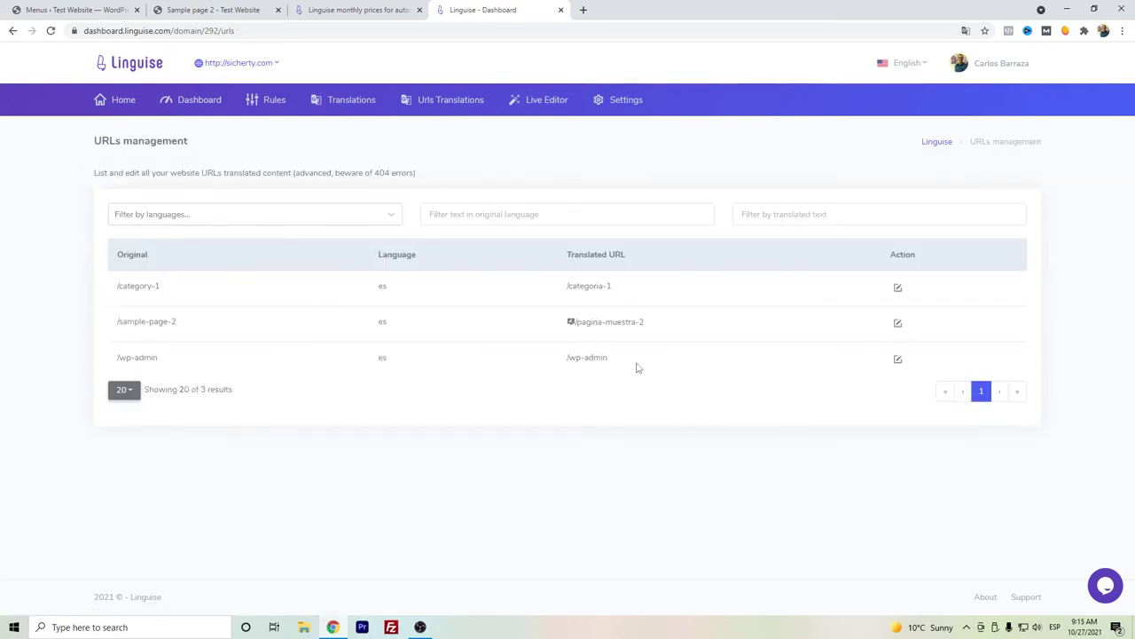
Launch the Live Editor on the site in Spanish, past the insecure-form warning.
{"action": "left_click", "coordinate": [550, 101]}
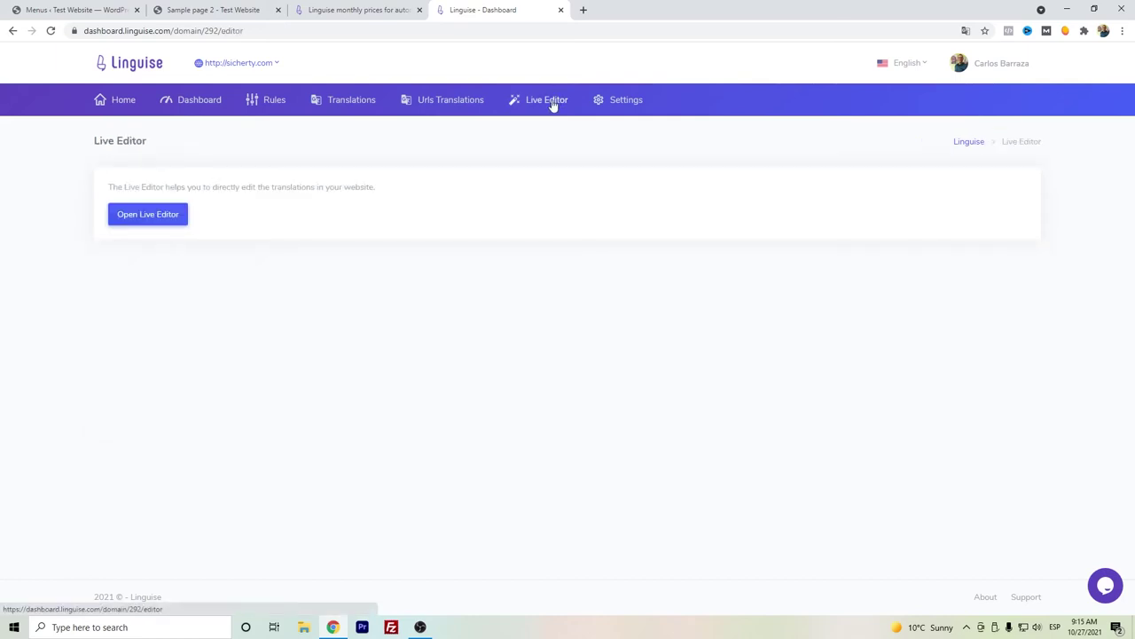
{"action": "left_click", "coordinate": [173, 222]}
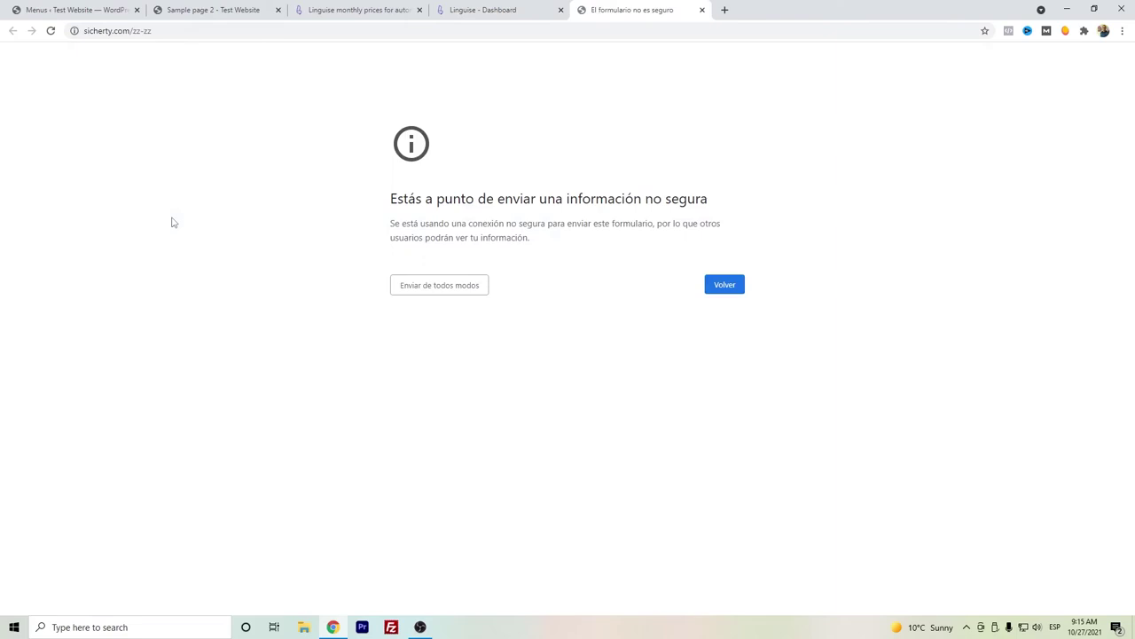
{"action": "left_click", "coordinate": [456, 285]}
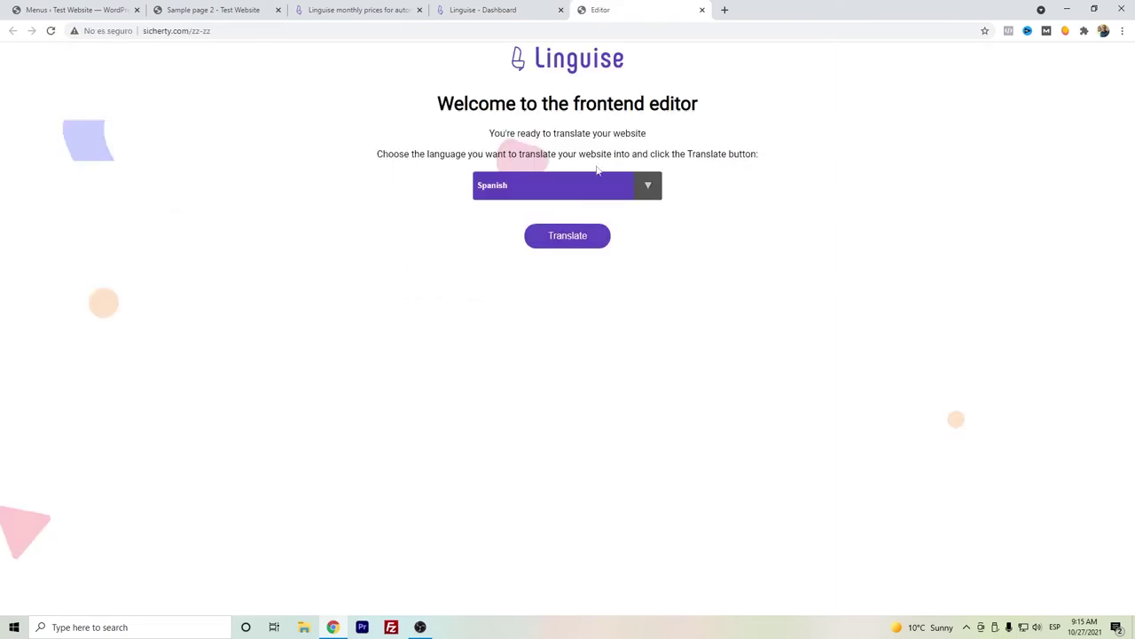
{"action": "left_click", "coordinate": [541, 187]}
{"action": "left_click", "coordinate": [540, 187]}
{"action": "left_click", "coordinate": [566, 242]}
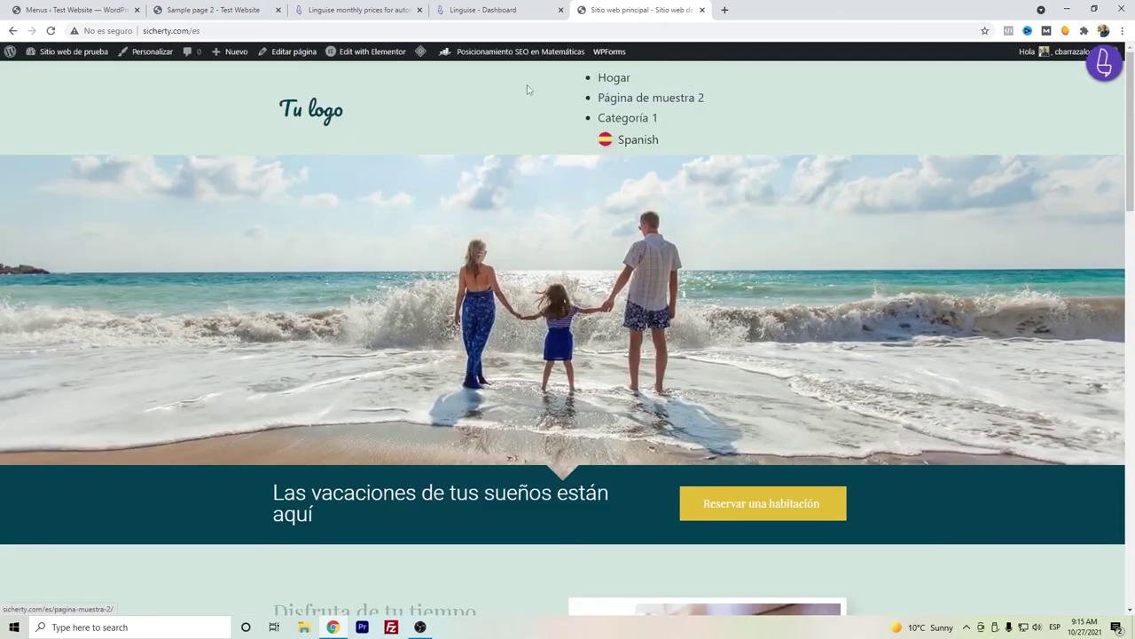
{"action": "scroll", "coordinate": [497, 190], "scroll_direction": "down", "scroll_amount": 3}
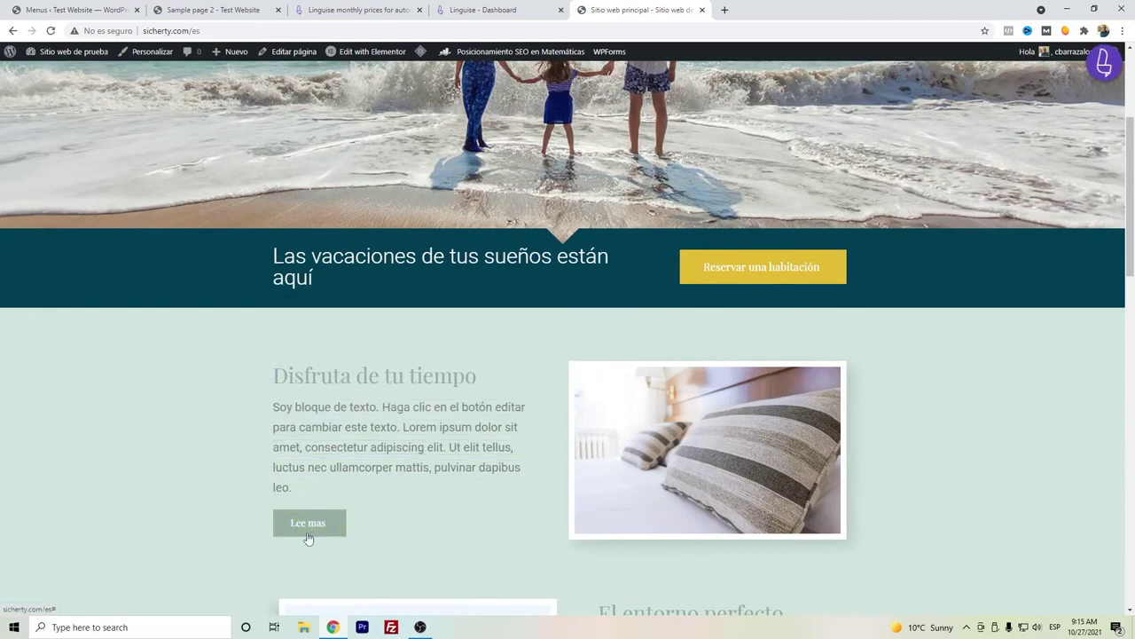
Correct the Read More translation from 'Lee mas' to 'Lee más' and save it.
{"action": "left_click", "coordinate": [306, 528]}
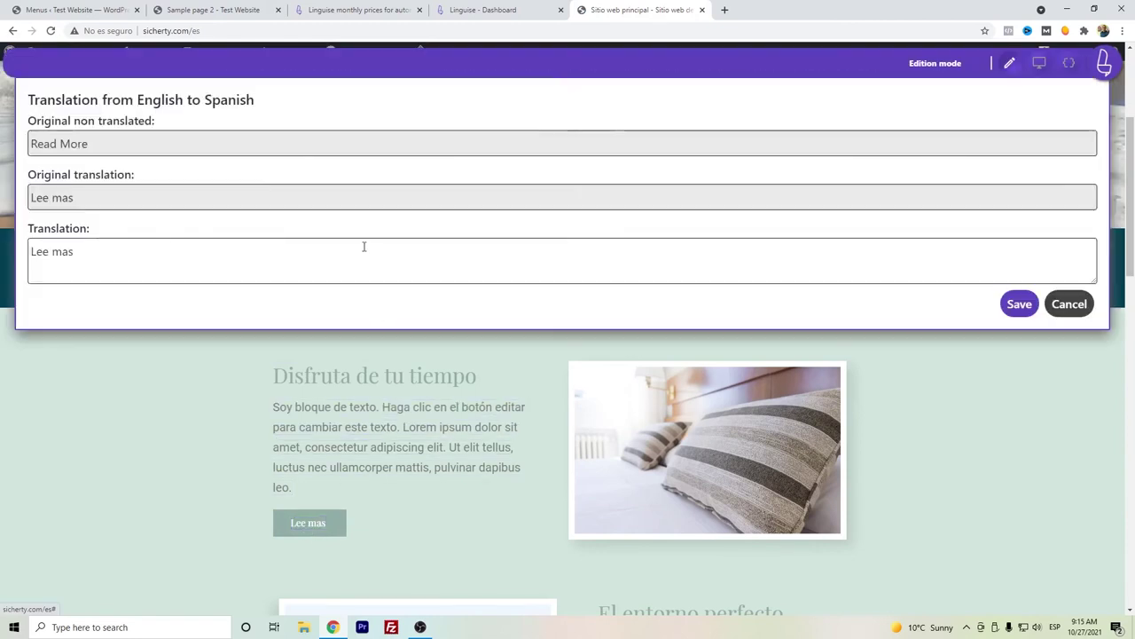
{"action": "left_click", "coordinate": [67, 252]}
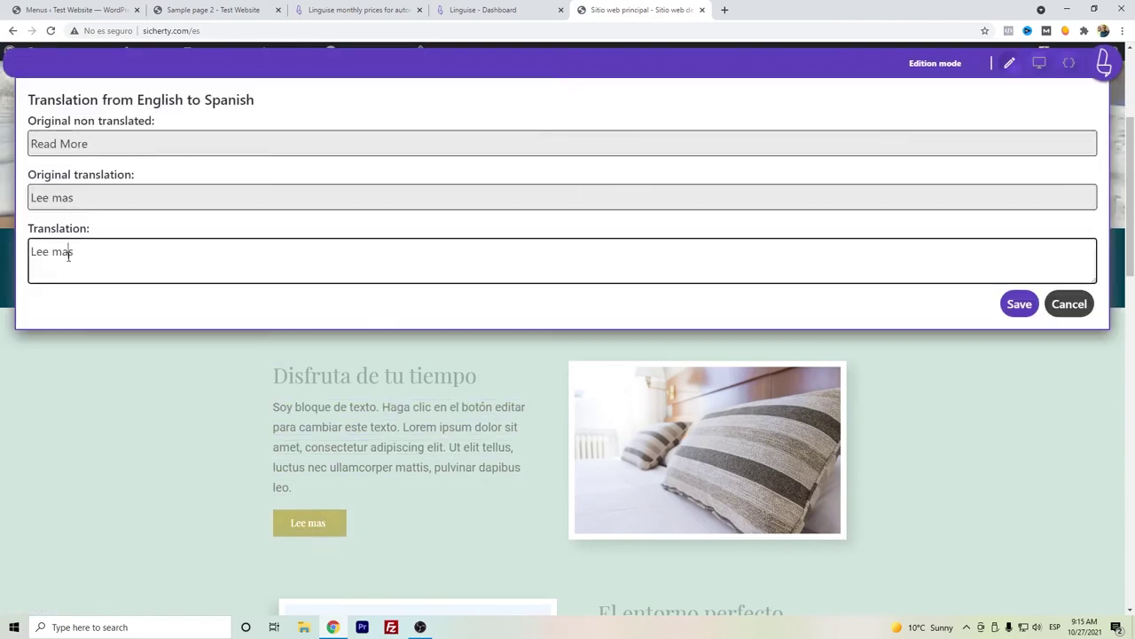
{"action": "key", "text": "BackSpace"}
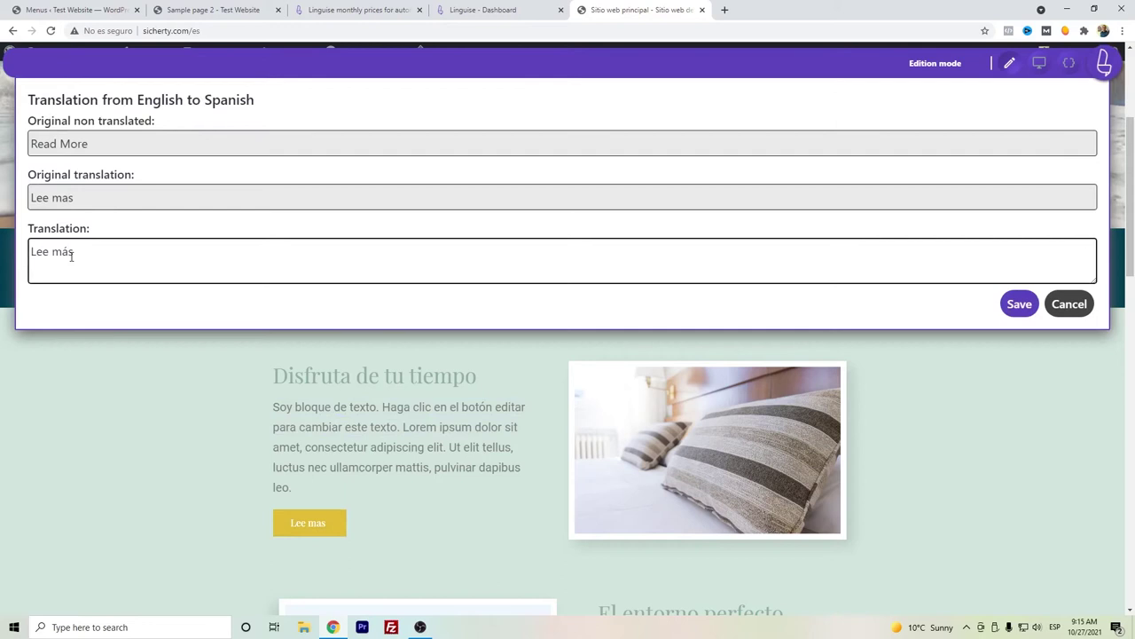
{"action": "left_click", "coordinate": [1017, 305]}
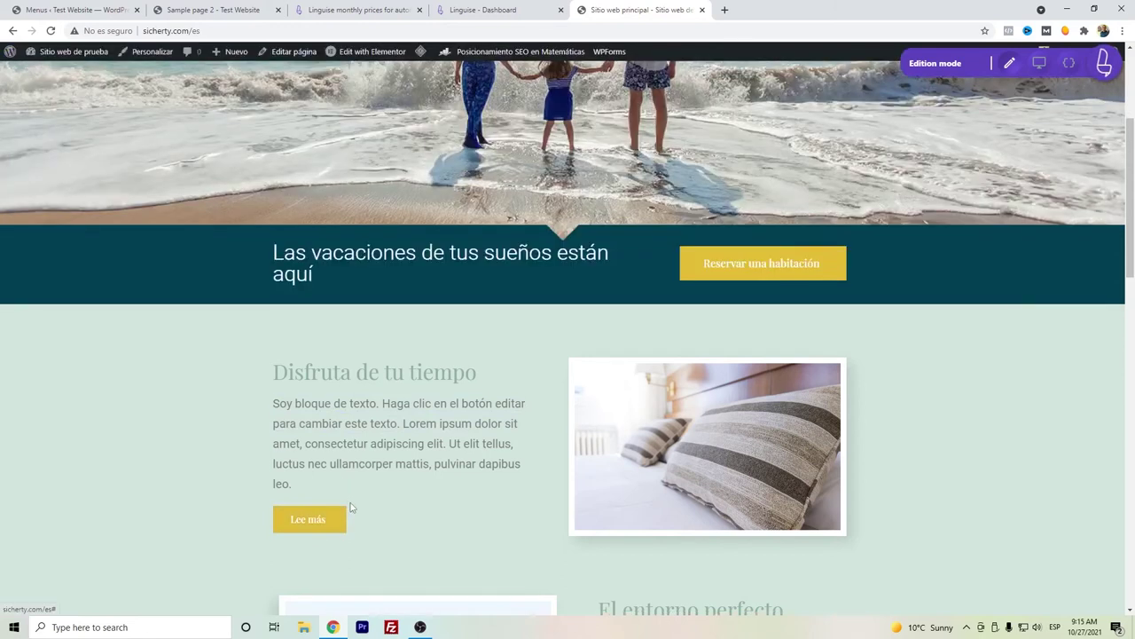
{"action": "scroll", "coordinate": [307, 317], "scroll_direction": "down", "scroll_amount": 3}
{"action": "scroll", "coordinate": [612, 522], "scroll_direction": "down", "scroll_amount": 2}
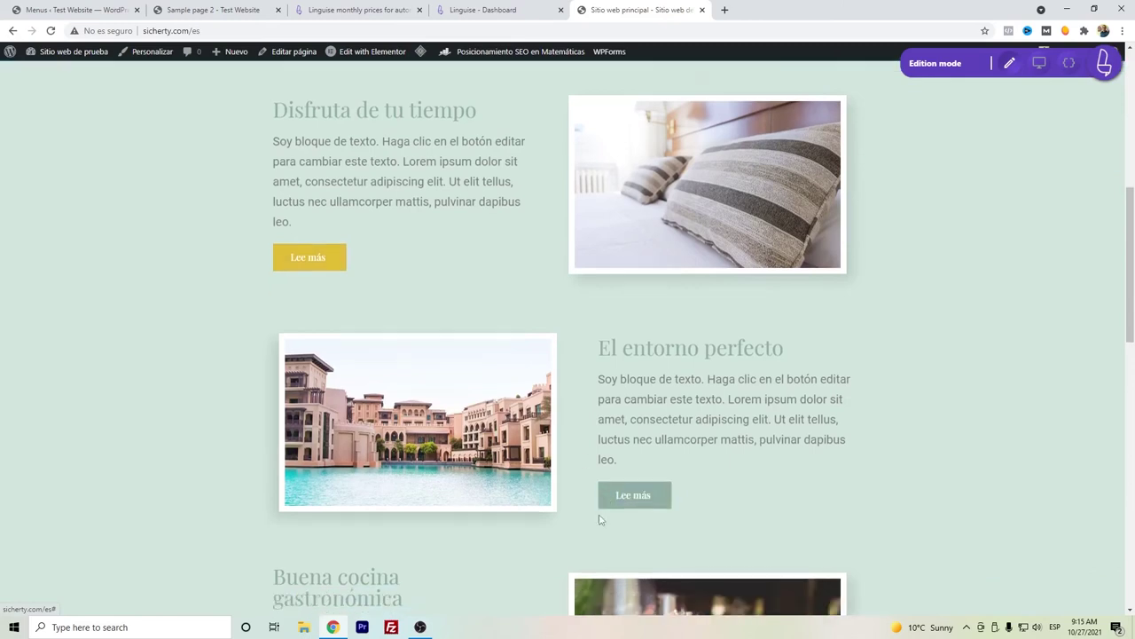
{"action": "scroll", "coordinate": [361, 339], "scroll_direction": "down", "scroll_amount": 1}
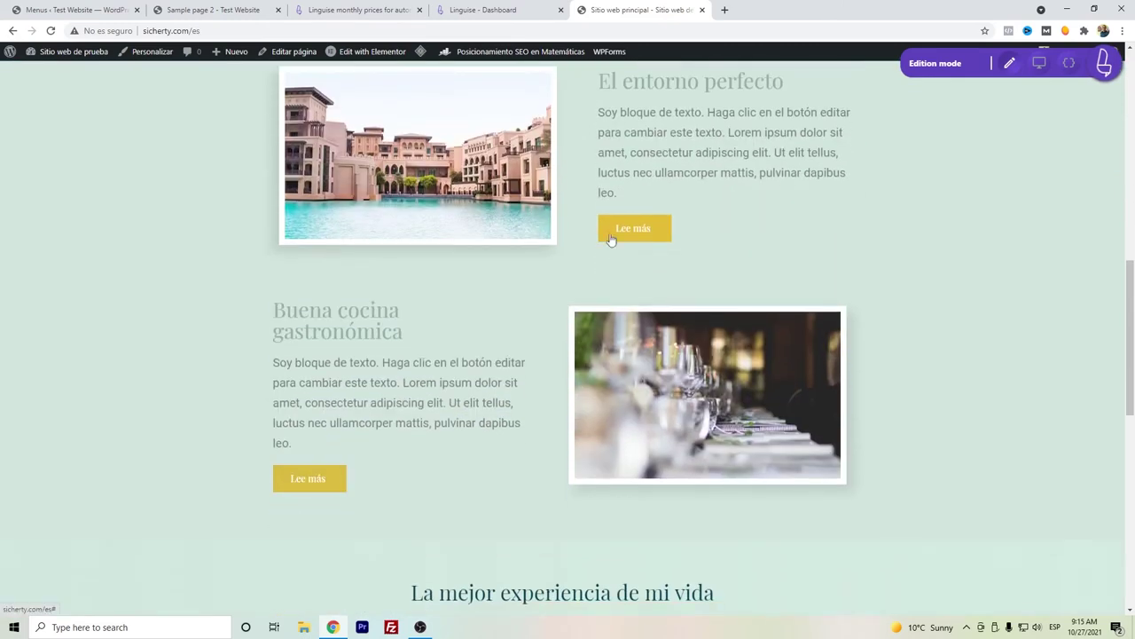
{"action": "scroll", "coordinate": [438, 274], "scroll_direction": "down", "scroll_amount": 2}
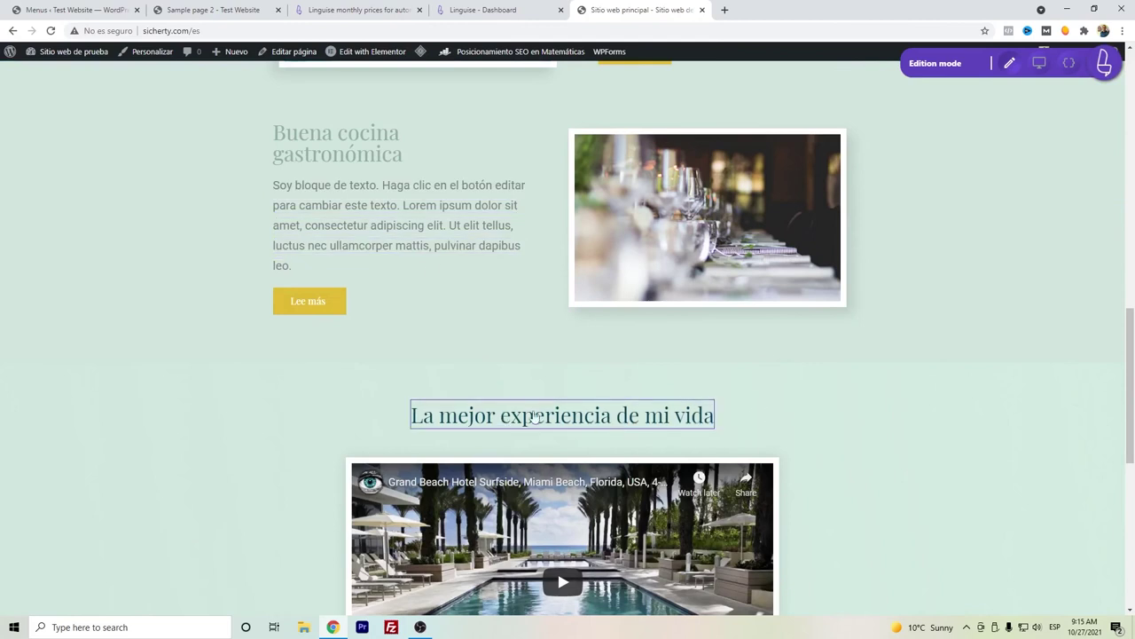
{"action": "scroll", "coordinate": [535, 422], "scroll_direction": "down", "scroll_amount": 3}
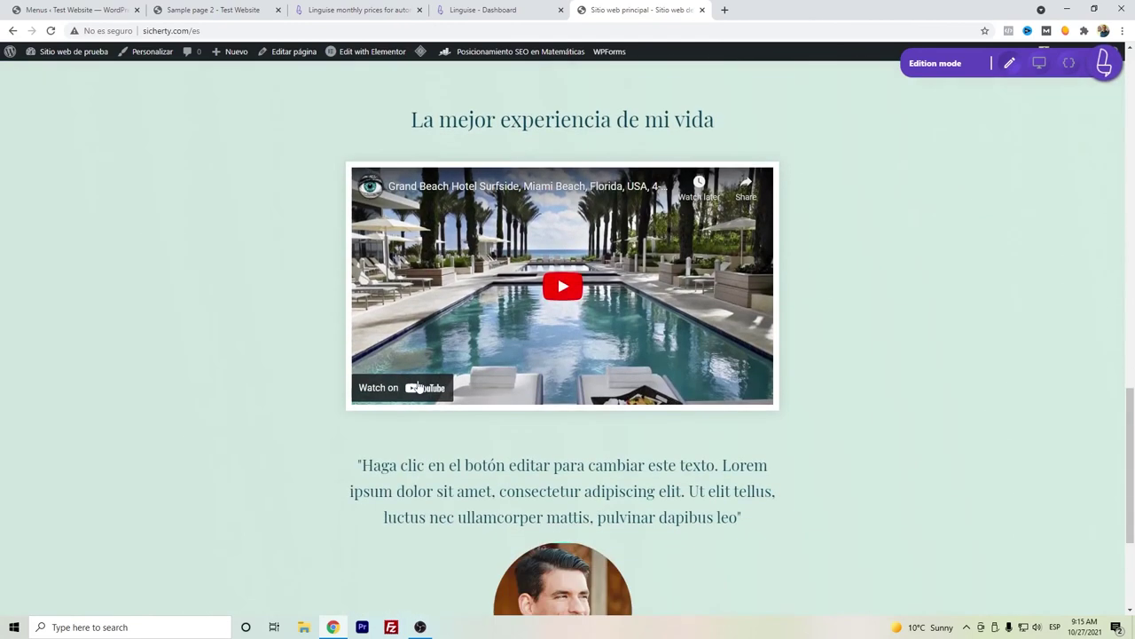
{"action": "scroll", "coordinate": [664, 476], "scroll_direction": "down", "scroll_amount": 1}
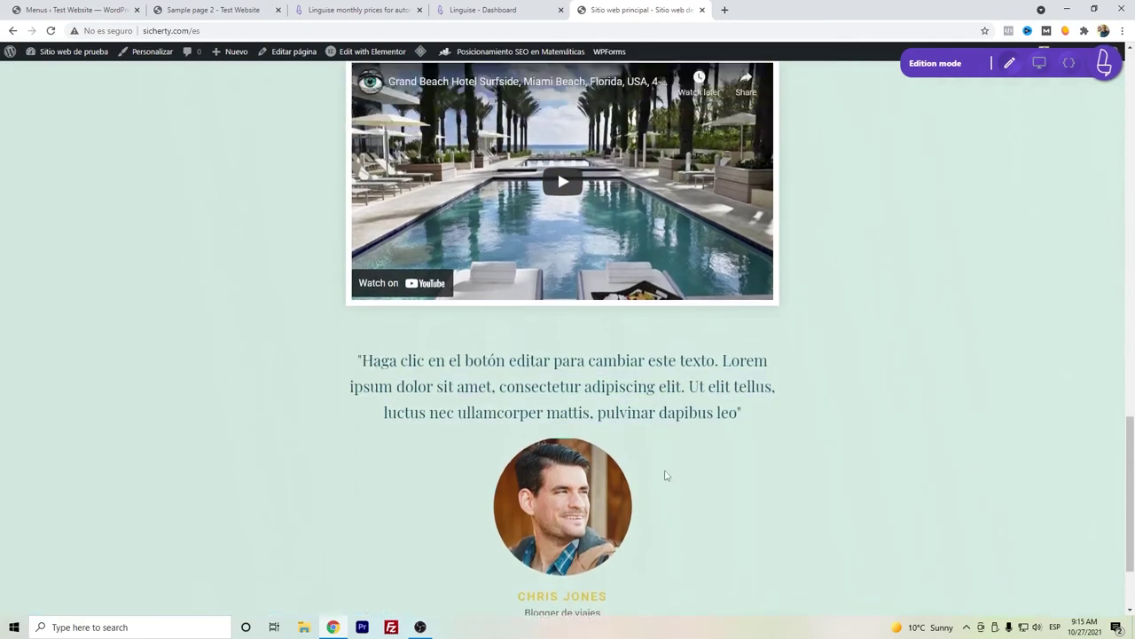
{"action": "scroll", "coordinate": [667, 475], "scroll_direction": "up", "scroll_amount": 6}
{"action": "scroll", "coordinate": [667, 476], "scroll_direction": "up", "scroll_amount": 8}
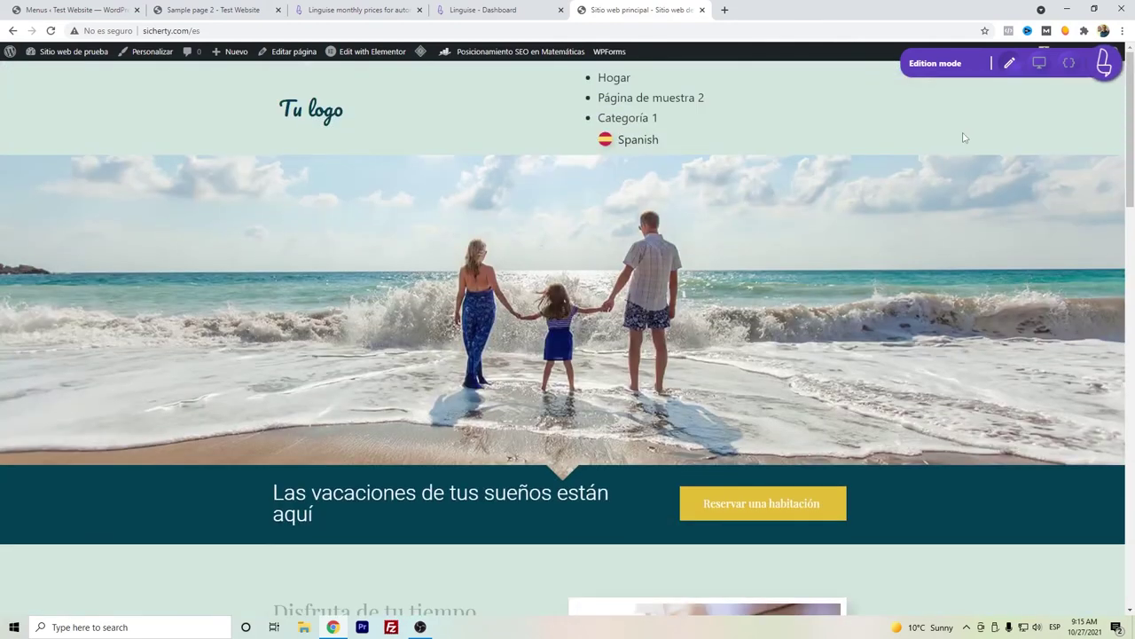
Open Edit metas to show the home page's Spanish meta title and meta description.
{"action": "left_click", "coordinate": [1071, 65]}
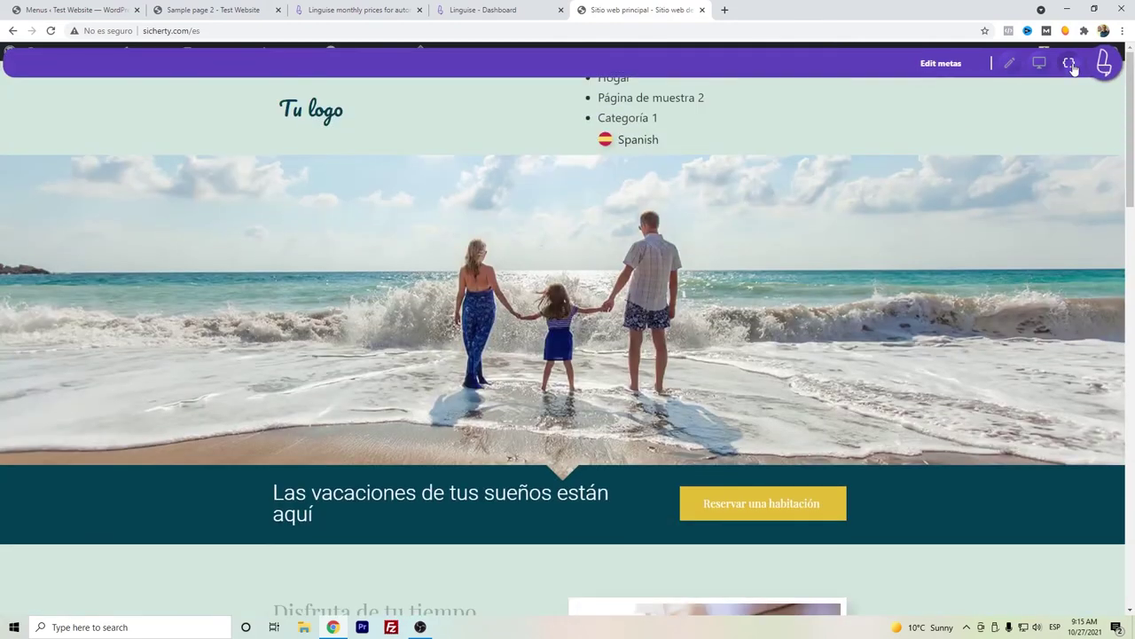
{"action": "left_click", "coordinate": [1070, 69]}
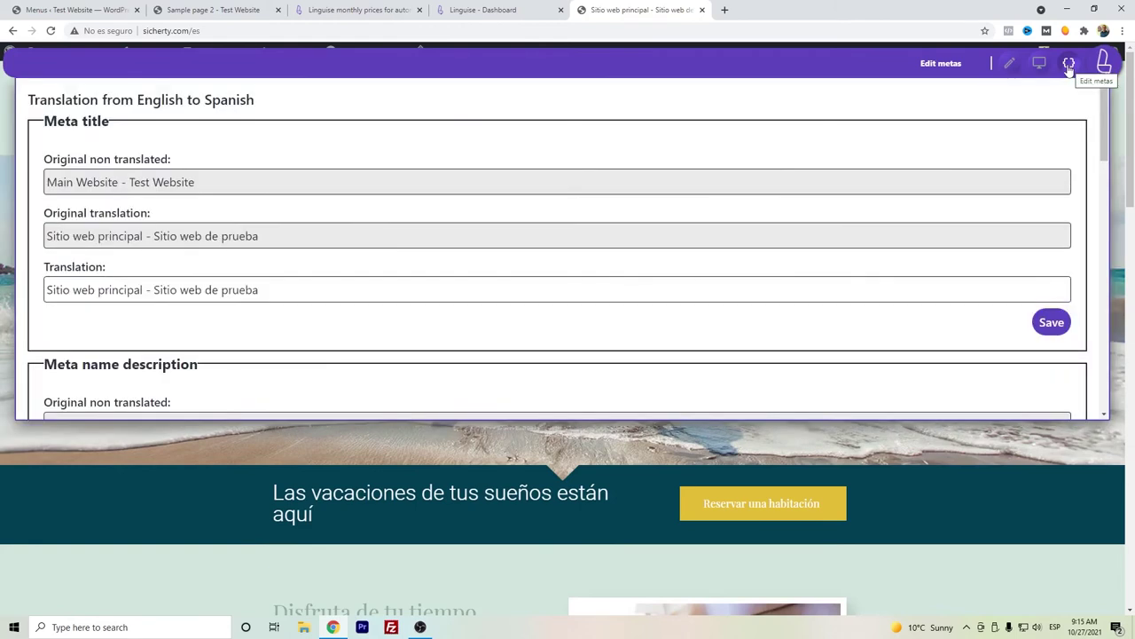
{"action": "scroll", "coordinate": [237, 190], "scroll_direction": "down", "scroll_amount": 1}
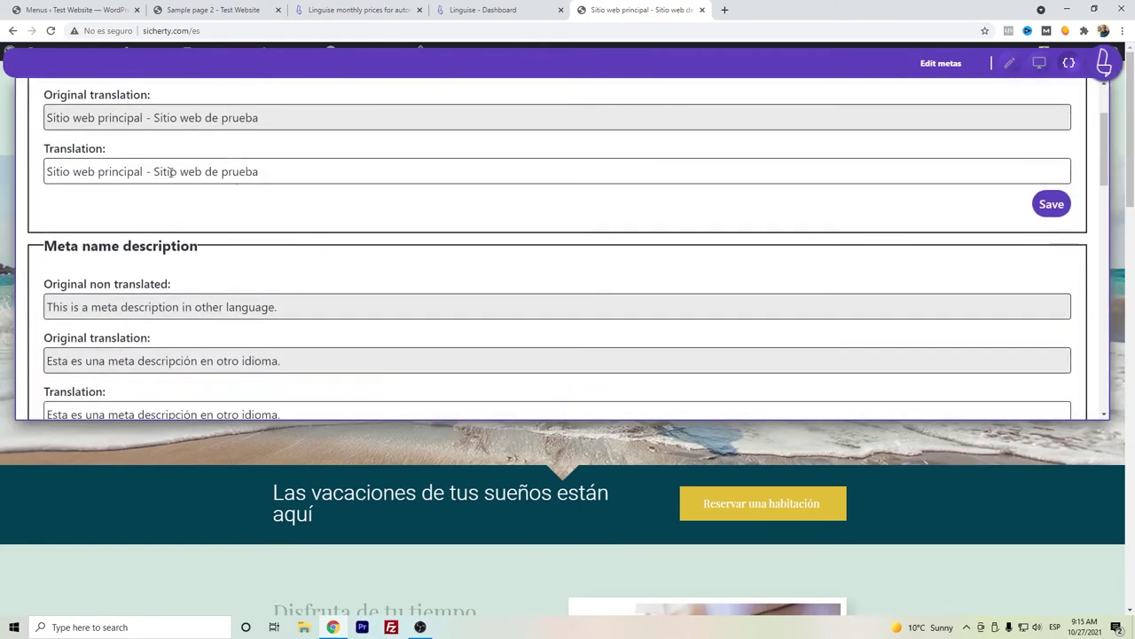
{"action": "scroll", "coordinate": [170, 172], "scroll_direction": "down", "scroll_amount": 1}
{"action": "scroll", "coordinate": [171, 172], "scroll_direction": "up", "scroll_amount": 2}
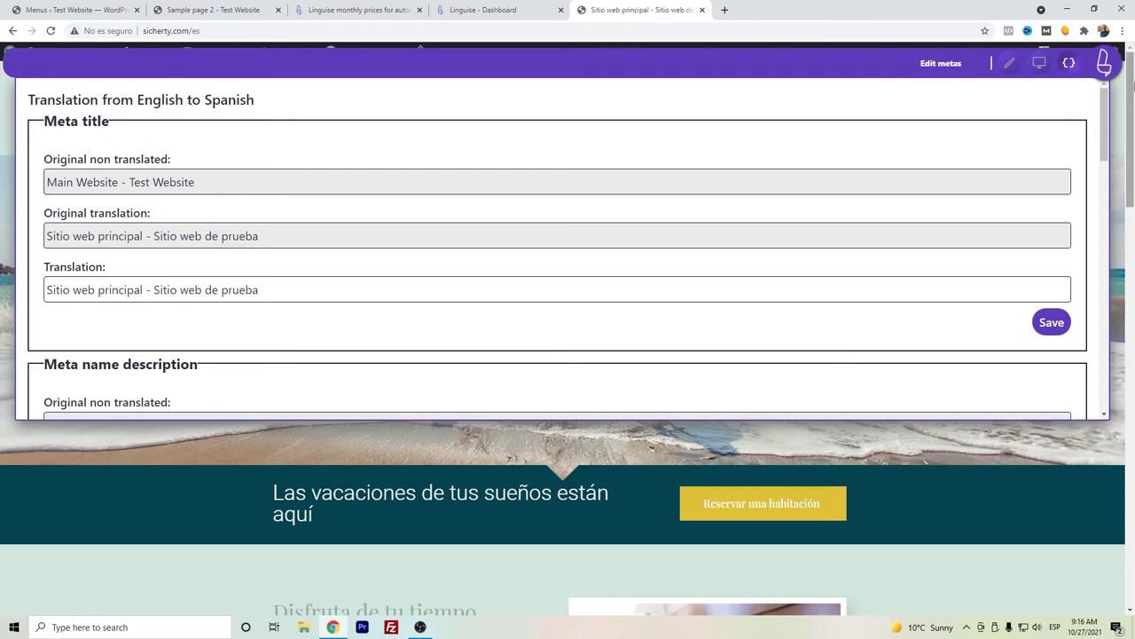
Leave the live editor and open the domain's settings page.
{"action": "left_click", "coordinate": [702, 11]}
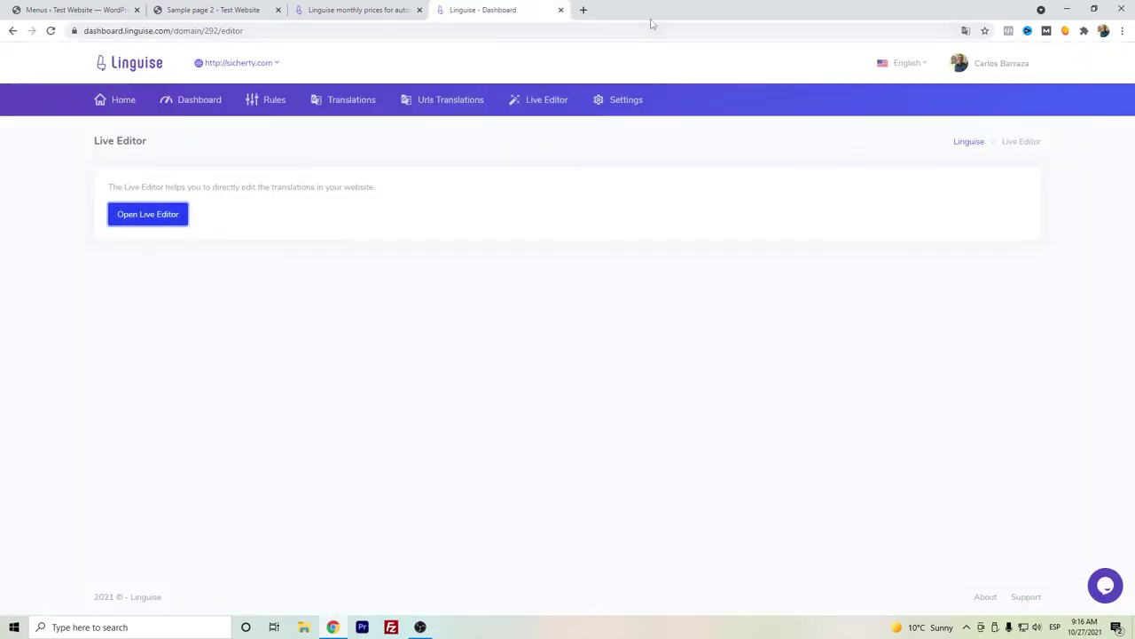
{"action": "left_click", "coordinate": [605, 106]}
{"action": "scroll", "coordinate": [439, 171], "scroll_direction": "down", "scroll_amount": 2}
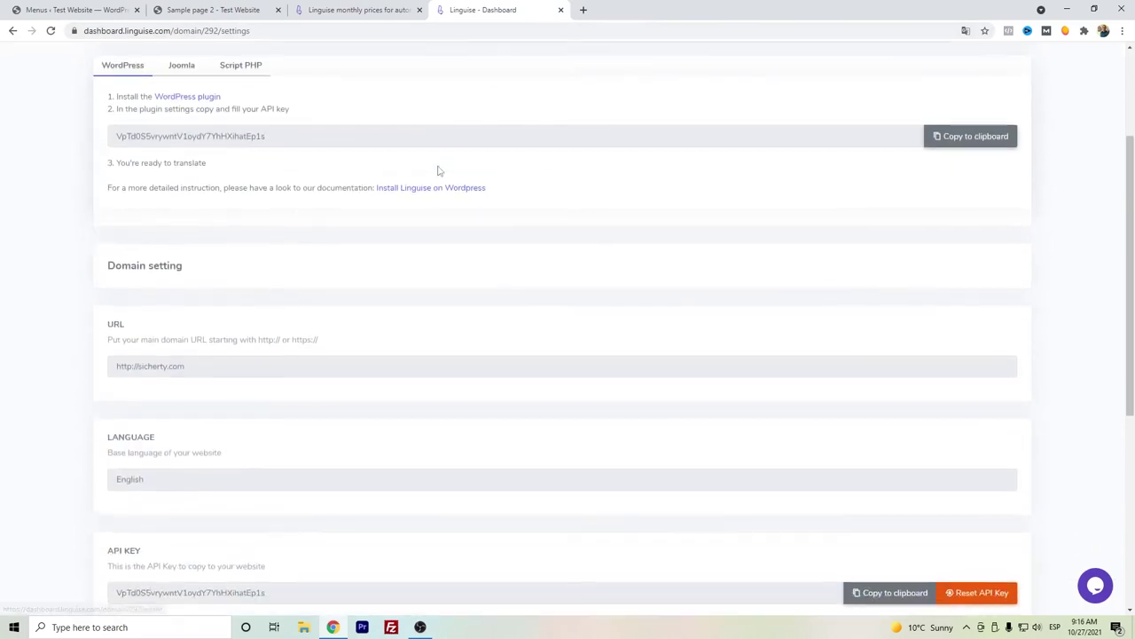
{"action": "scroll", "coordinate": [439, 170], "scroll_direction": "down", "scroll_amount": 3}
{"action": "scroll", "coordinate": [453, 180], "scroll_direction": "up", "scroll_amount": 4}
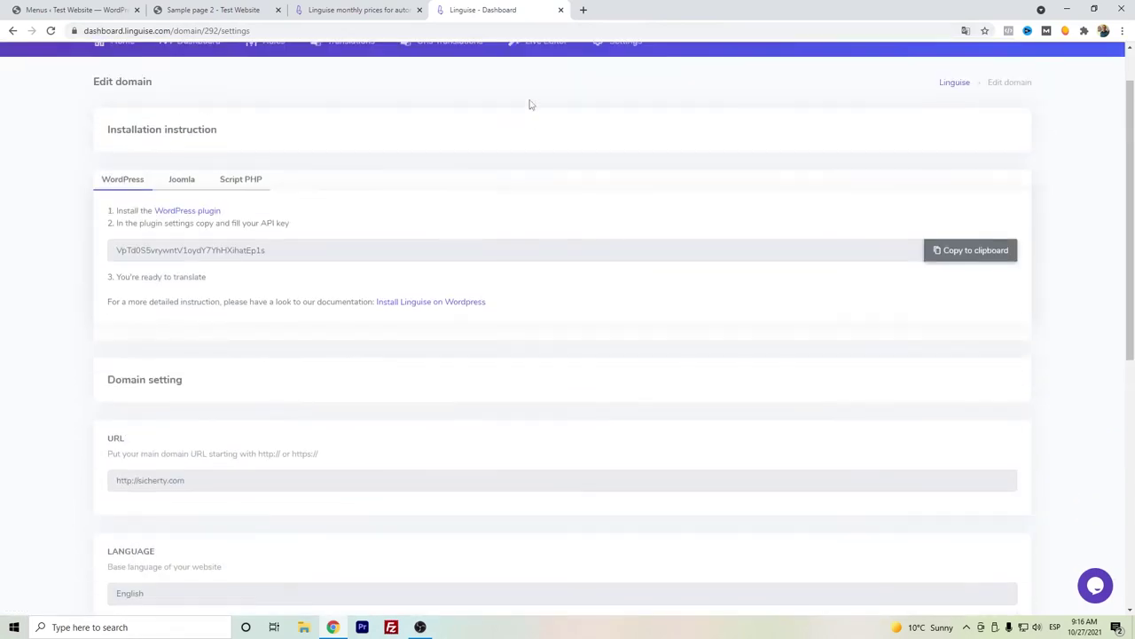
{"action": "scroll", "coordinate": [577, 106], "scroll_direction": "up", "scroll_amount": 1}
{"action": "scroll", "coordinate": [497, 177], "scroll_direction": "down", "scroll_amount": 3}
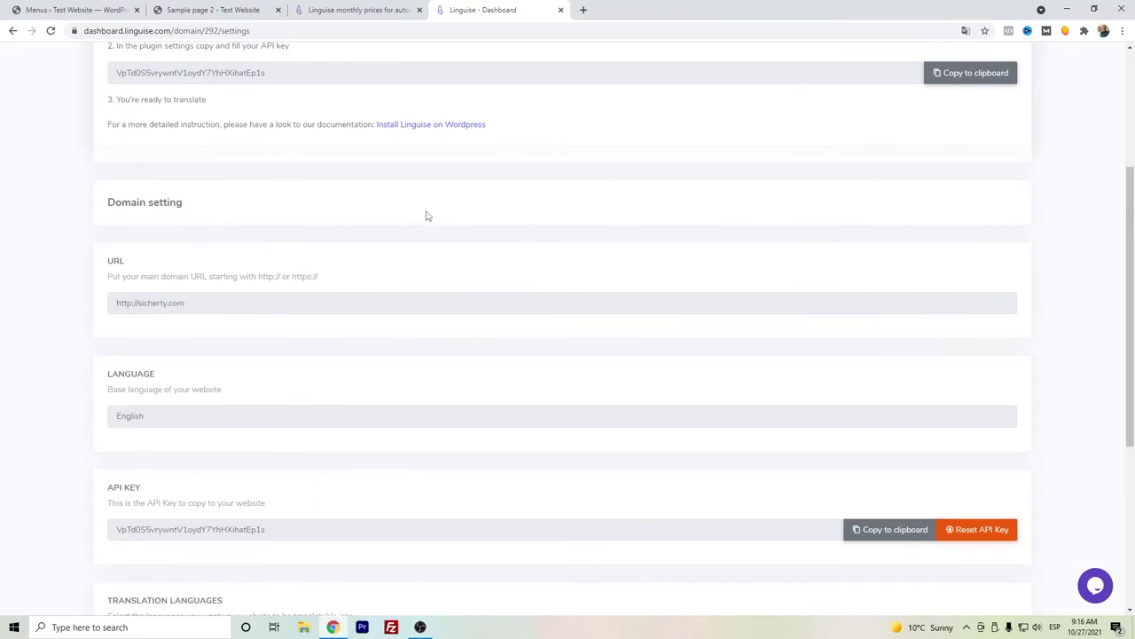
{"action": "scroll", "coordinate": [319, 257], "scroll_direction": "down", "scroll_amount": 2}
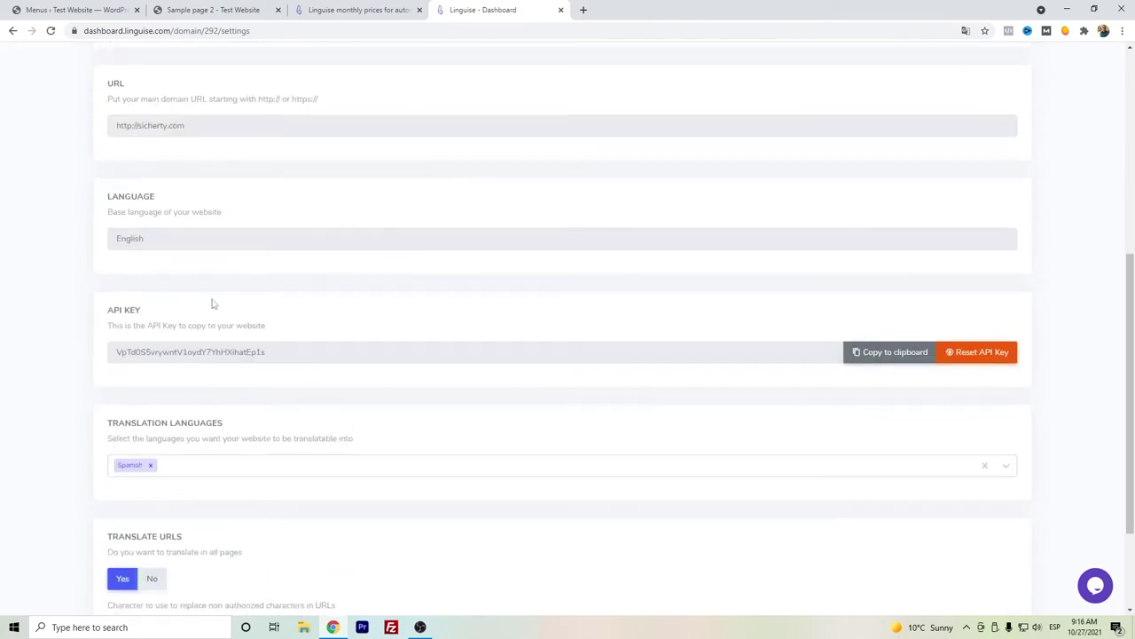
Add German, French and Arabic as translation languages and save the domain settings.
{"action": "left_click", "coordinate": [208, 469]}
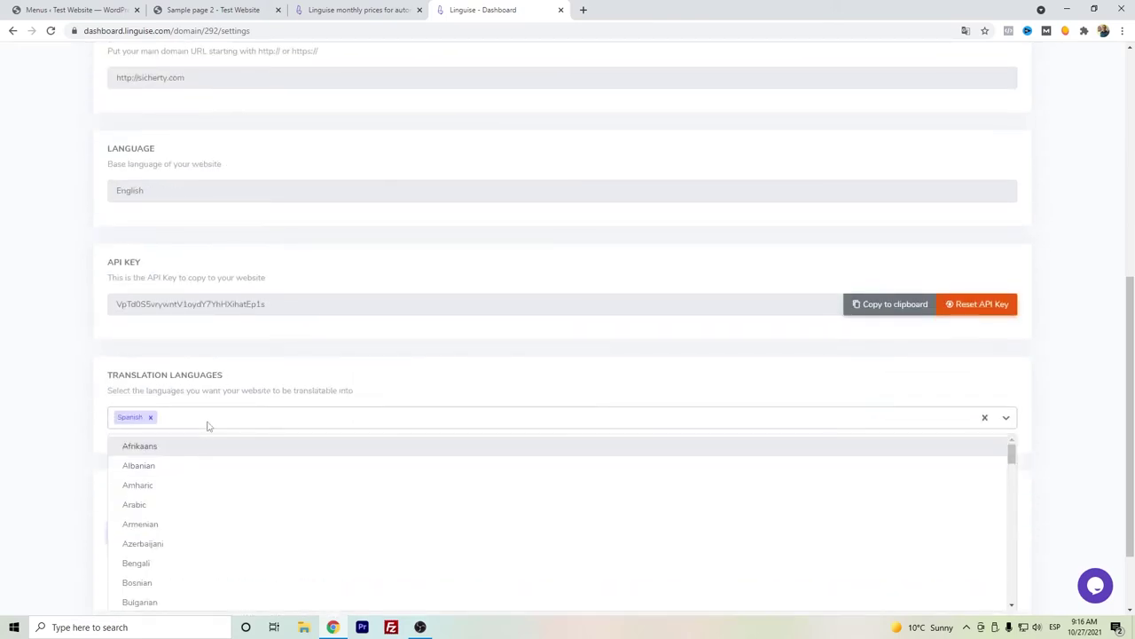
{"action": "type", "text": "germ"}
{"action": "left_click", "coordinate": [189, 447]}
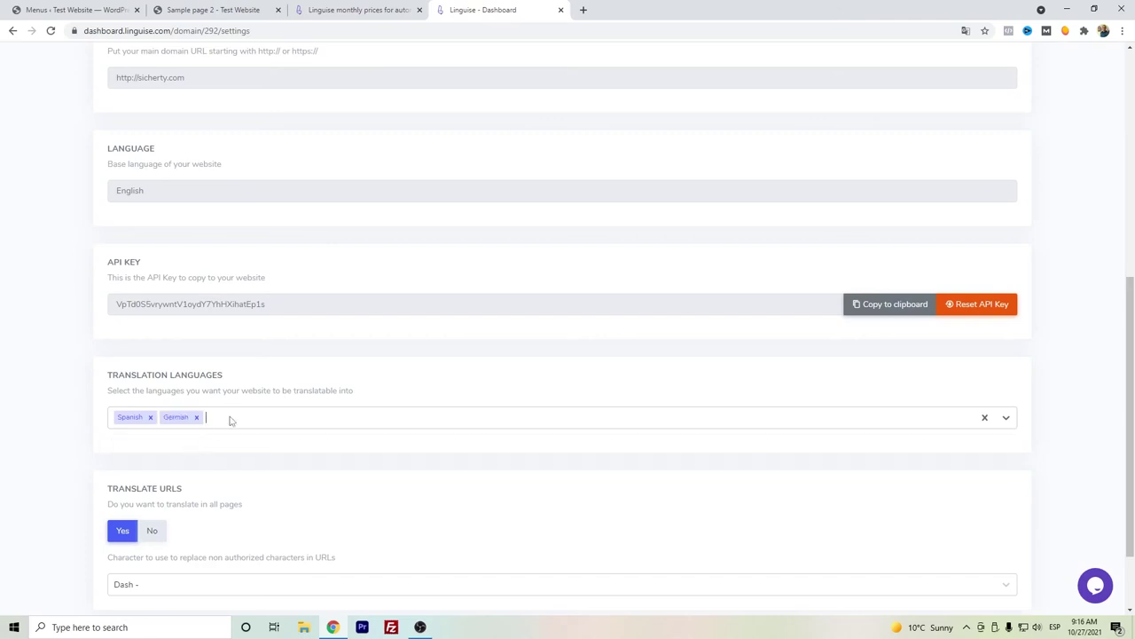
{"action": "type", "text": "french"}
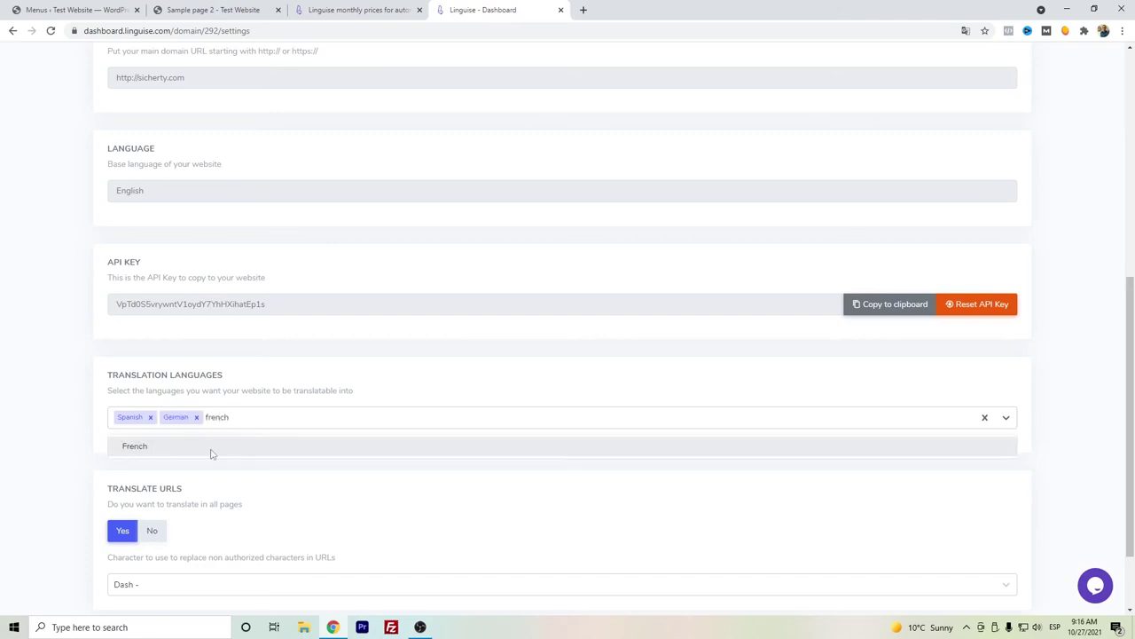
{"action": "left_click", "coordinate": [212, 447]}
{"action": "scroll", "coordinate": [210, 456], "scroll_direction": "down", "scroll_amount": 1}
{"action": "left_click", "coordinate": [272, 310]}
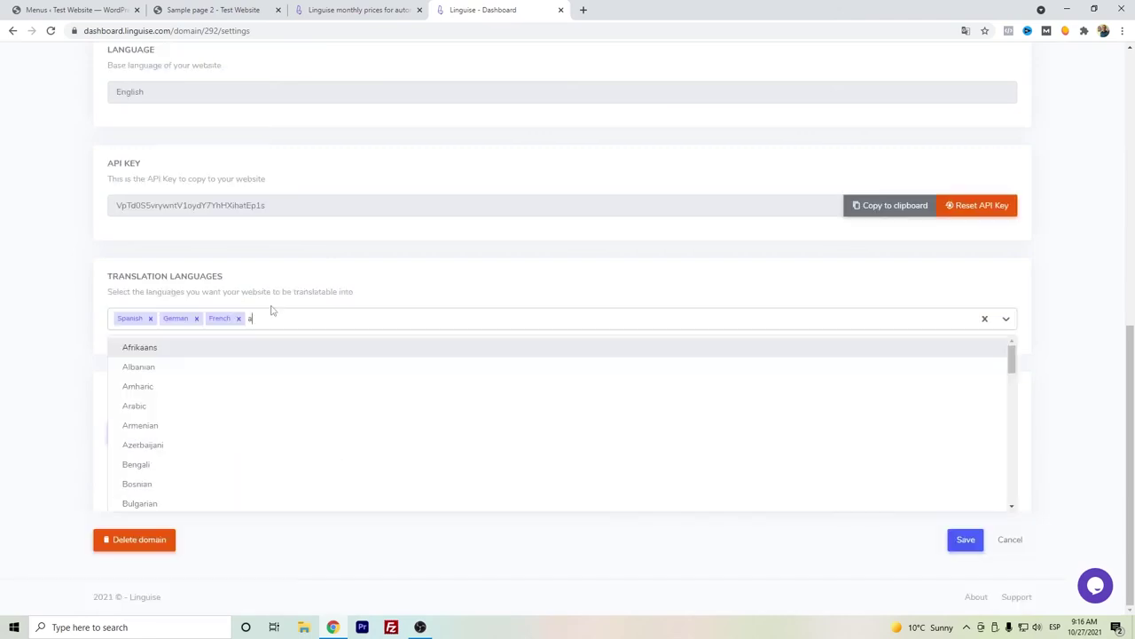
{"action": "type", "text": "ara"}
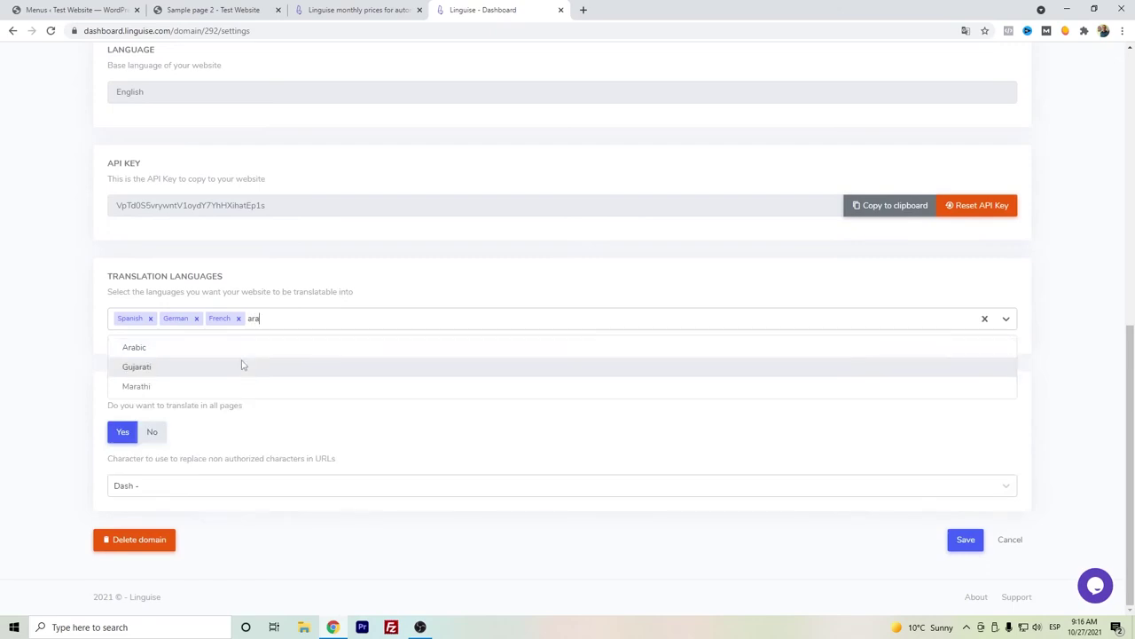
{"action": "left_click", "coordinate": [244, 363]}
{"action": "left_click", "coordinate": [283, 319]}
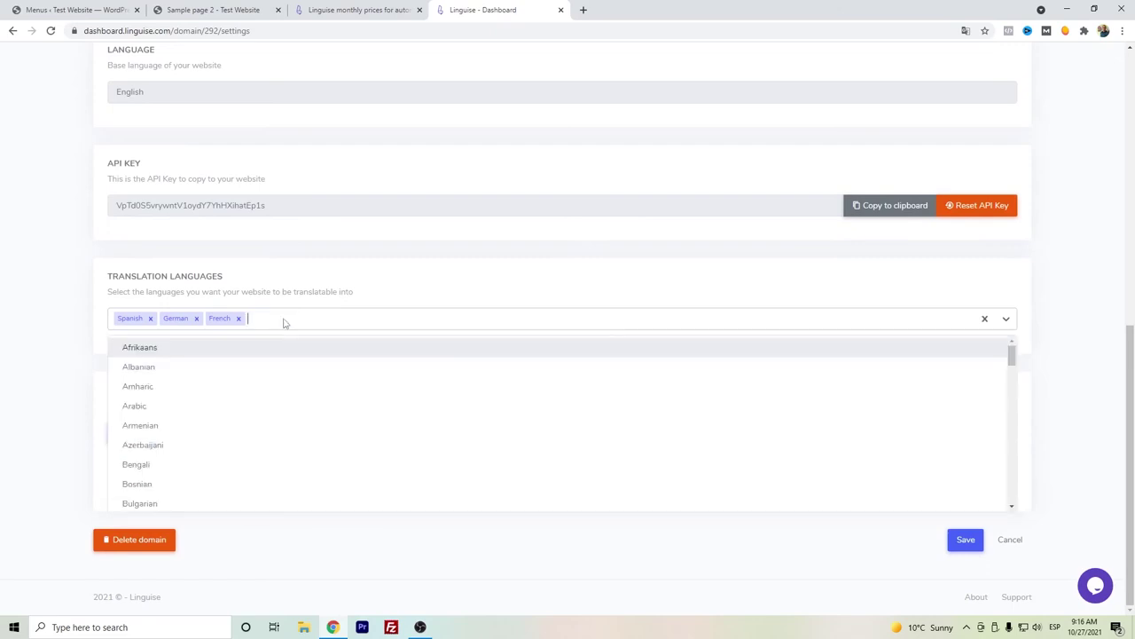
{"action": "type", "text": "ara"}
{"action": "left_click", "coordinate": [249, 349]}
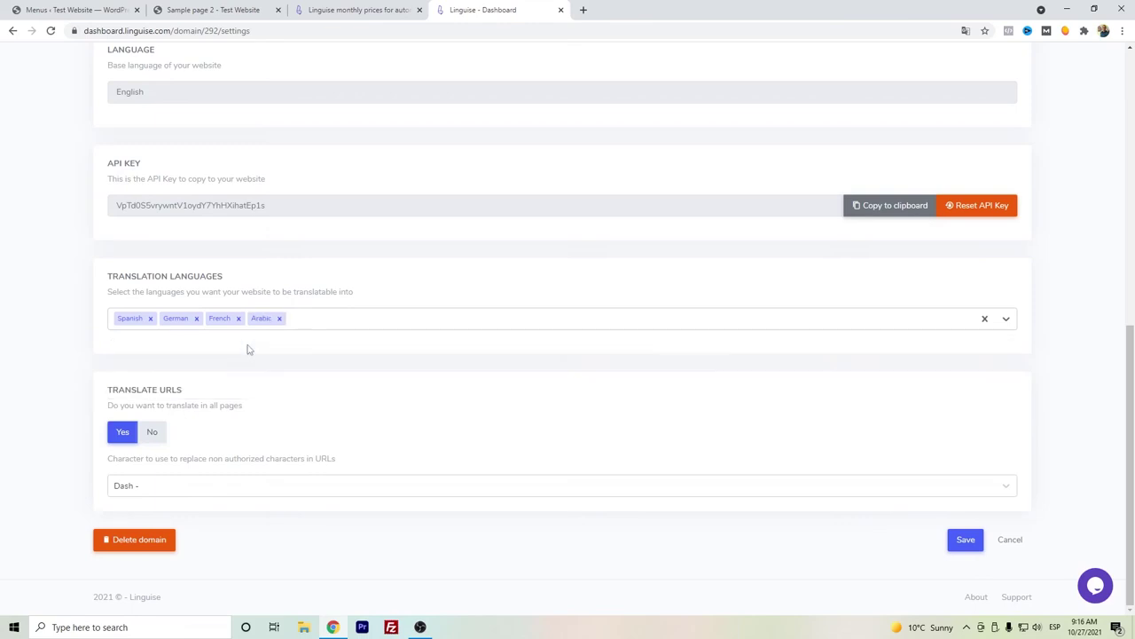
{"action": "left_click", "coordinate": [965, 539]}
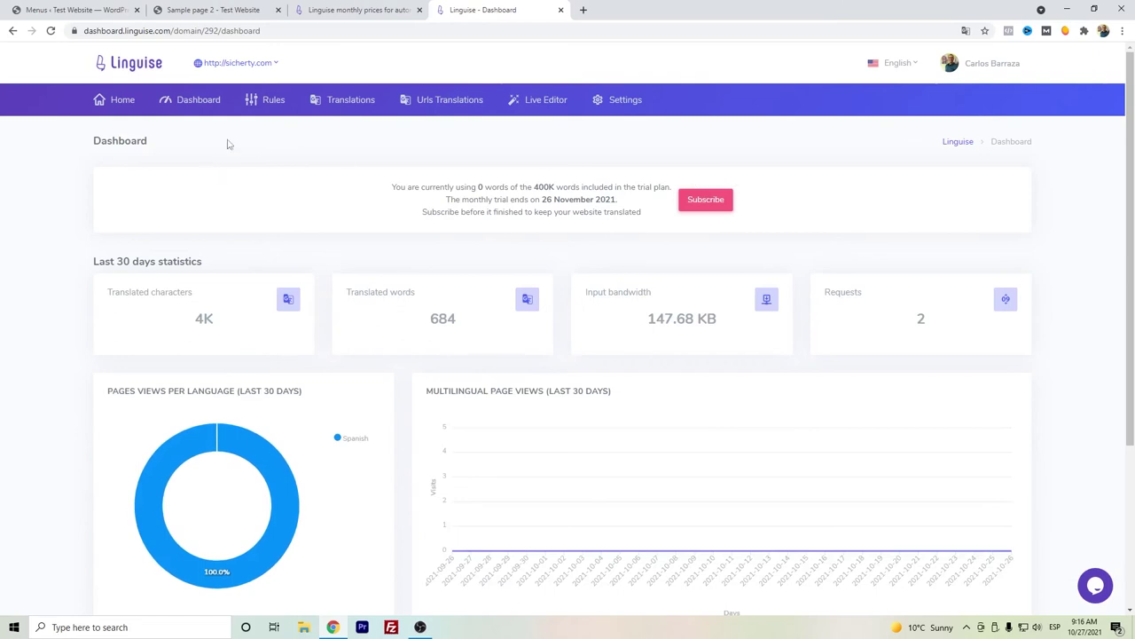
Open the Linguise plugin settings in the WordPress admin.
{"action": "left_click", "coordinate": [92, 7]}
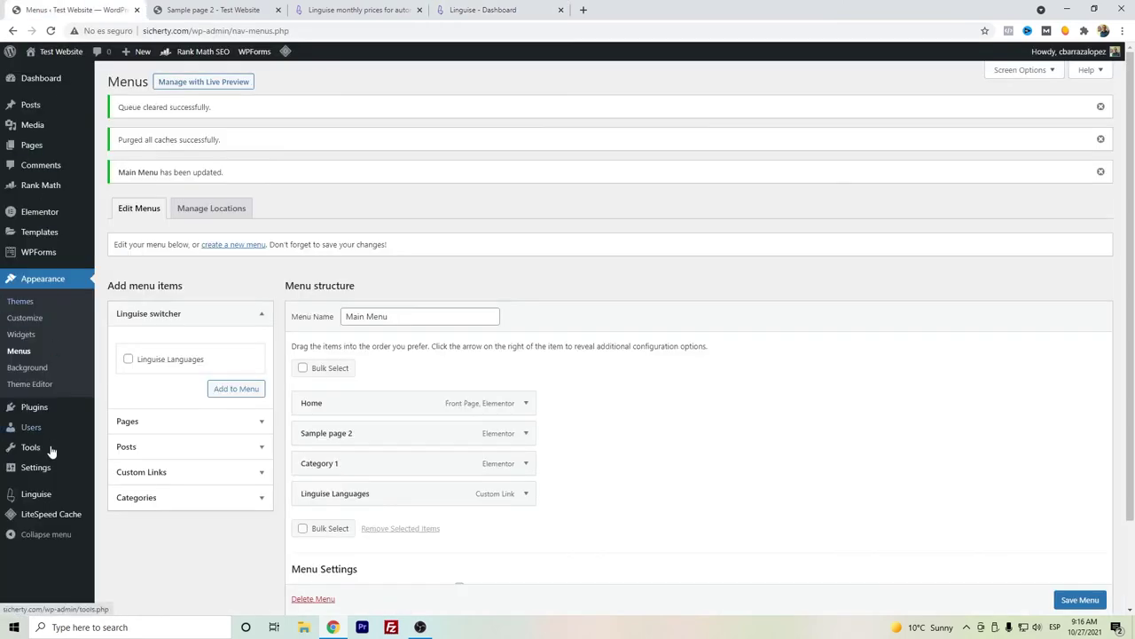
{"action": "left_click", "coordinate": [51, 502]}
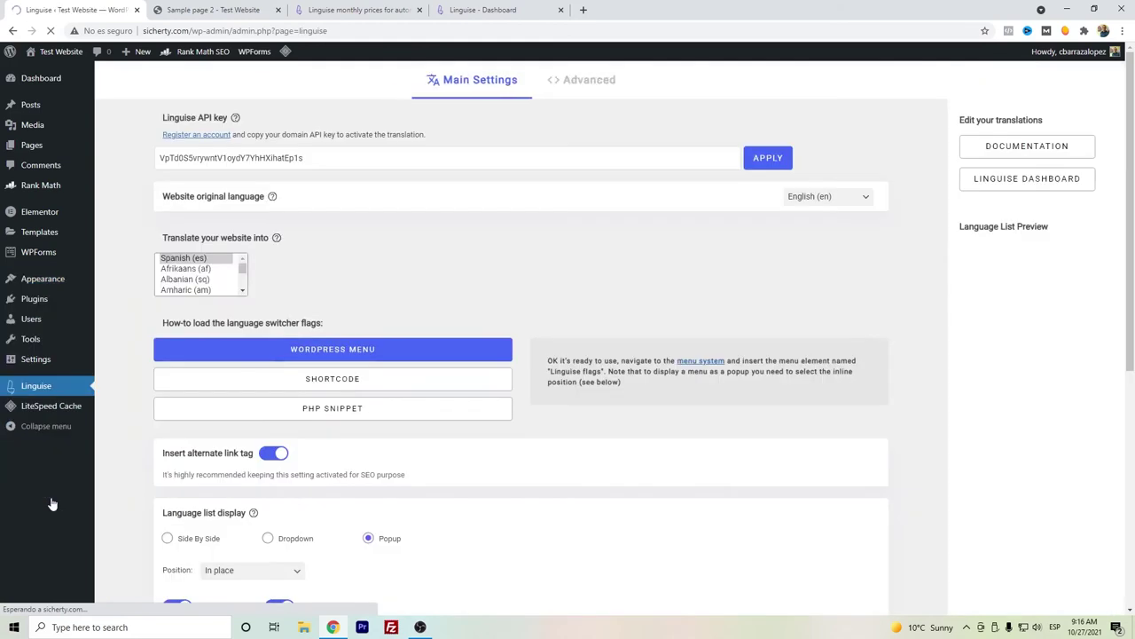
{"action": "scroll", "coordinate": [234, 347], "scroll_direction": "down", "scroll_amount": 2}
{"action": "scroll", "coordinate": [234, 347], "scroll_direction": "up", "scroll_amount": 2}
Add Arabic, German and French to 'Translate your website into', save, then view Sample page 2.
{"action": "left_click", "coordinate": [327, 268]}
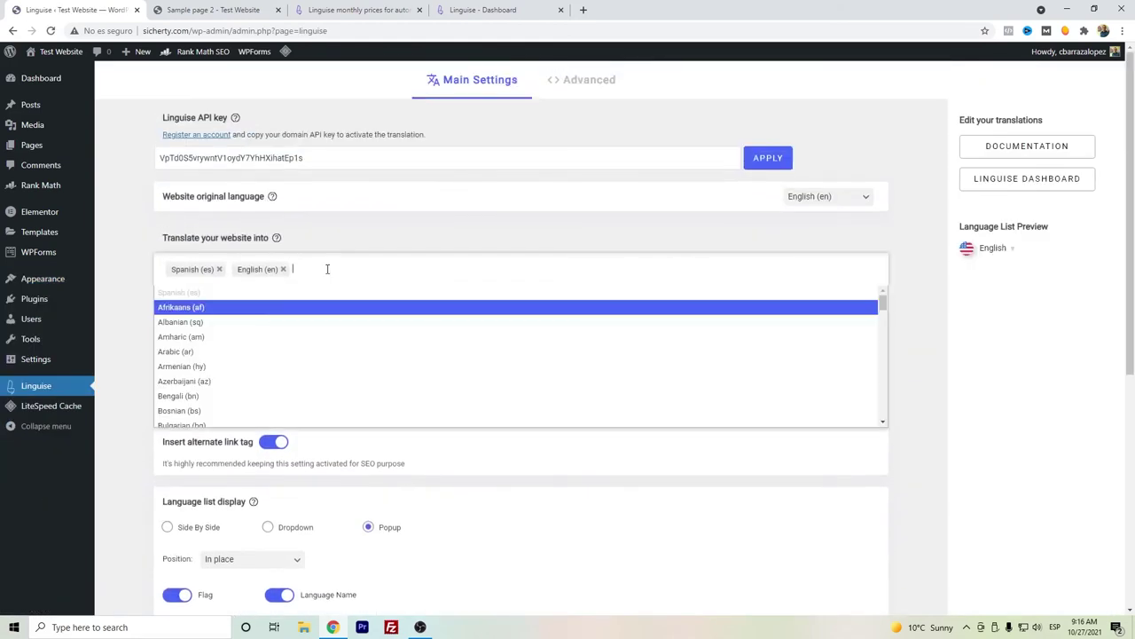
{"action": "left_click", "coordinate": [228, 351]}
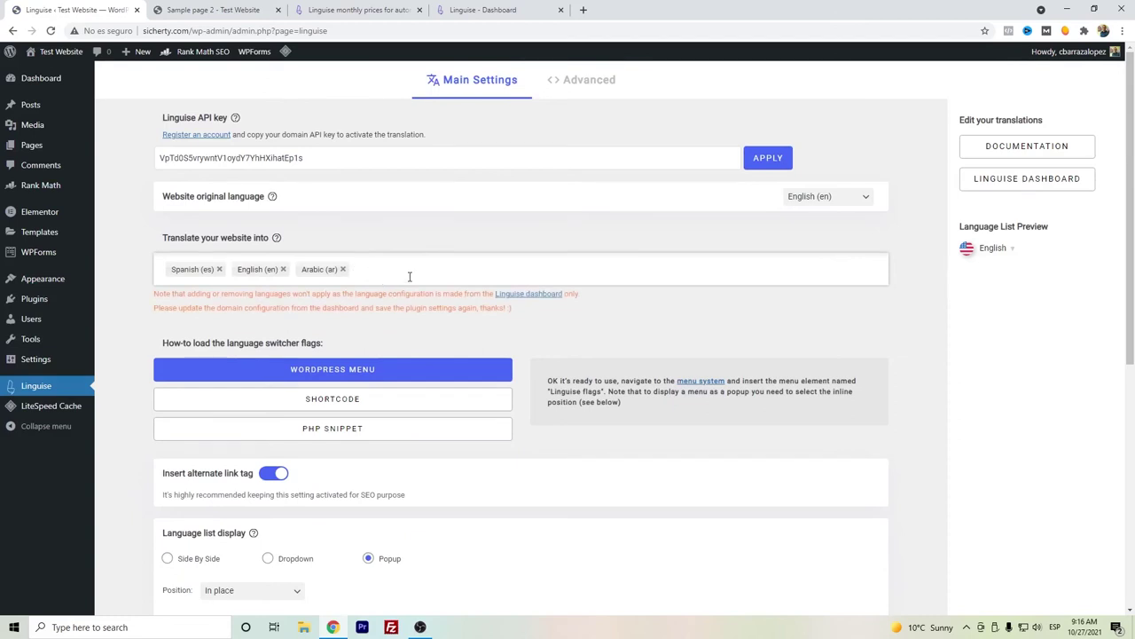
{"action": "type", "text": "germ"}
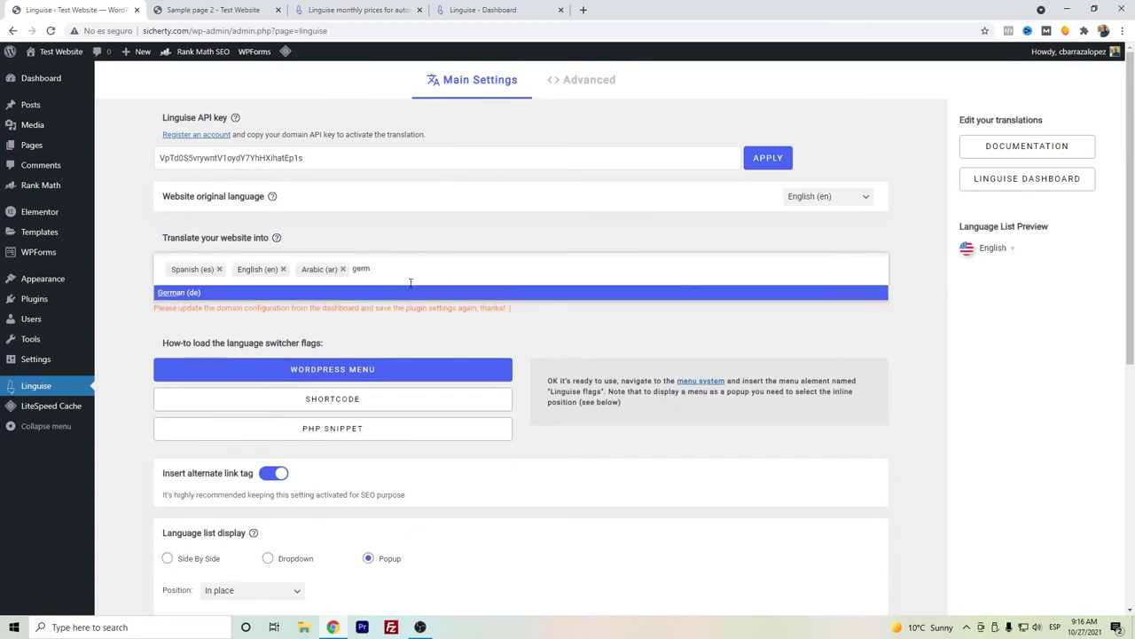
{"action": "left_click", "coordinate": [412, 294]}
{"action": "left_click", "coordinate": [436, 274]}
{"action": "type", "text": "french"}
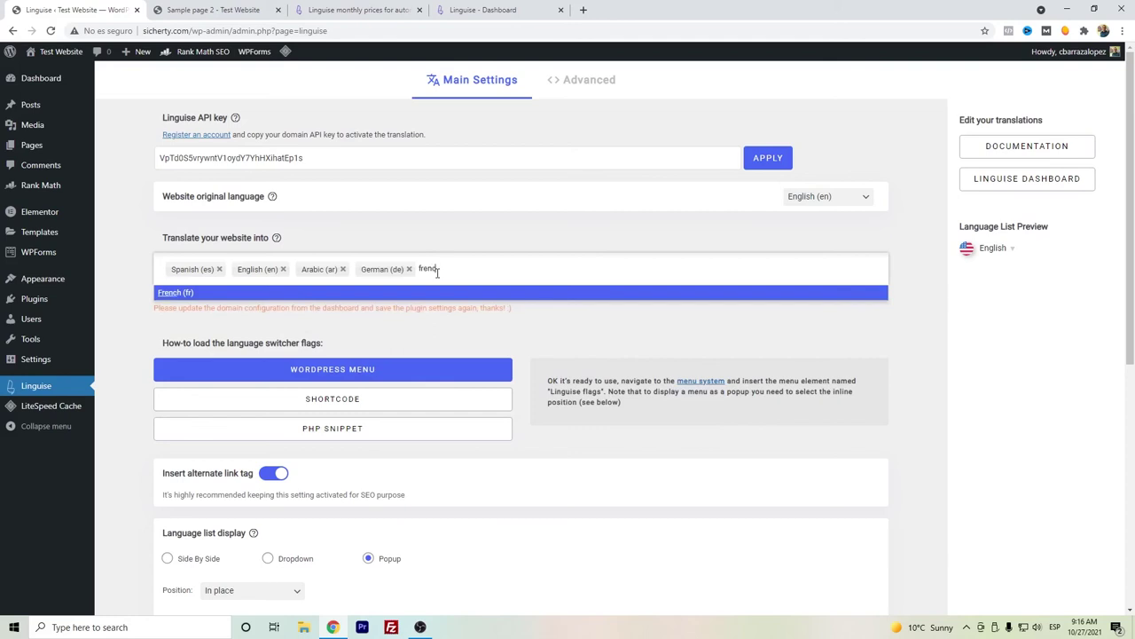
{"action": "left_click", "coordinate": [425, 298]}
{"action": "scroll", "coordinate": [950, 216], "scroll_direction": "down", "scroll_amount": 5}
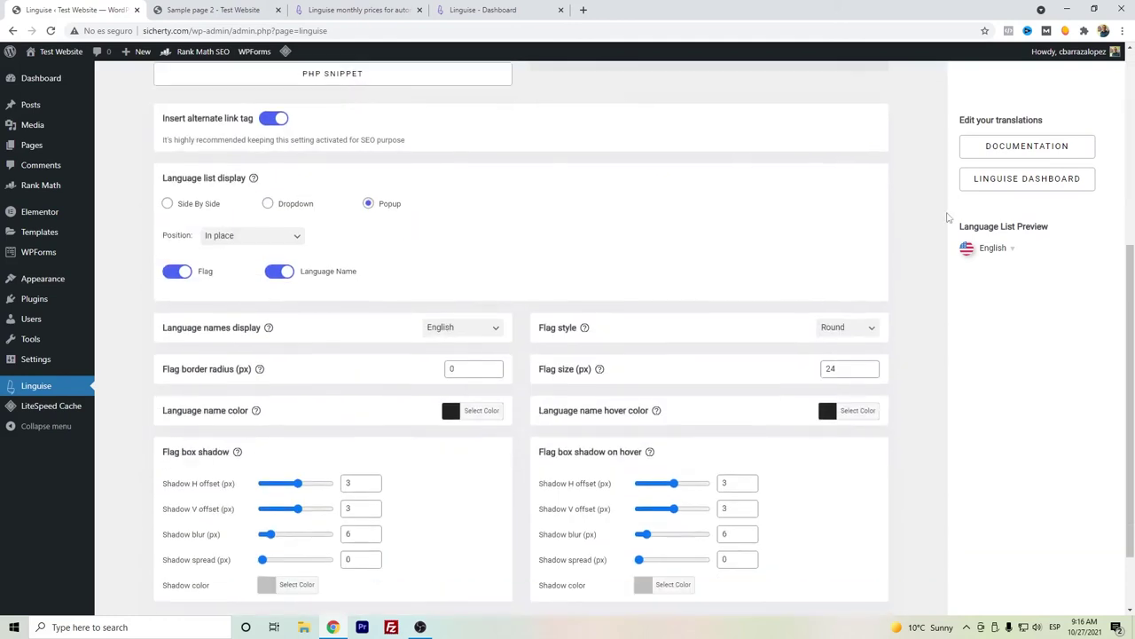
{"action": "left_click", "coordinate": [850, 544]}
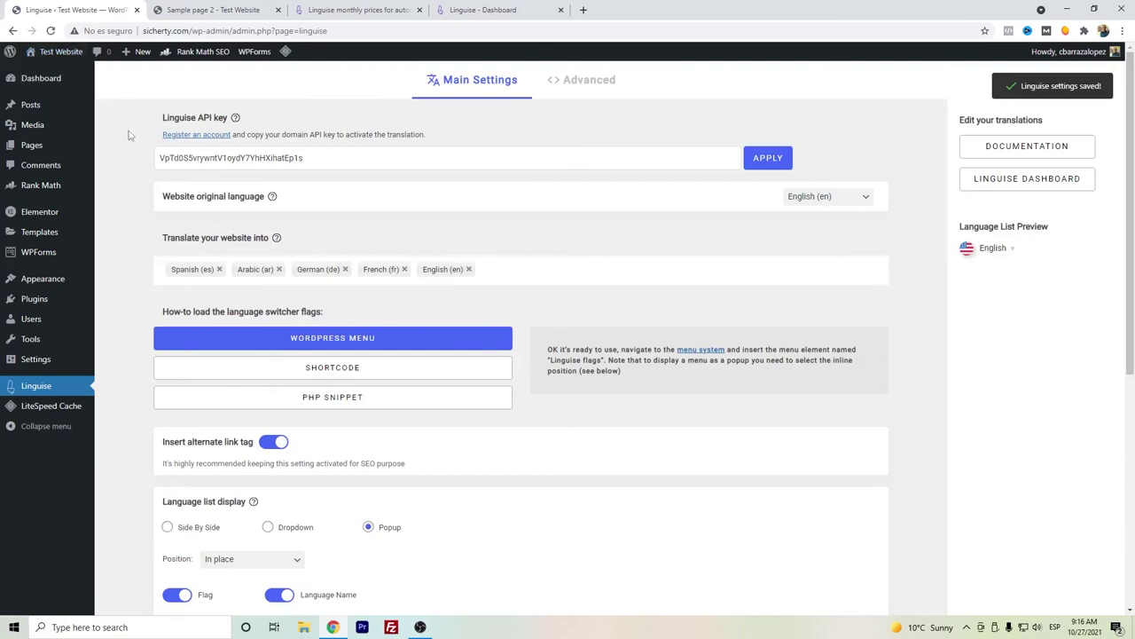
{"action": "left_click", "coordinate": [204, 10]}
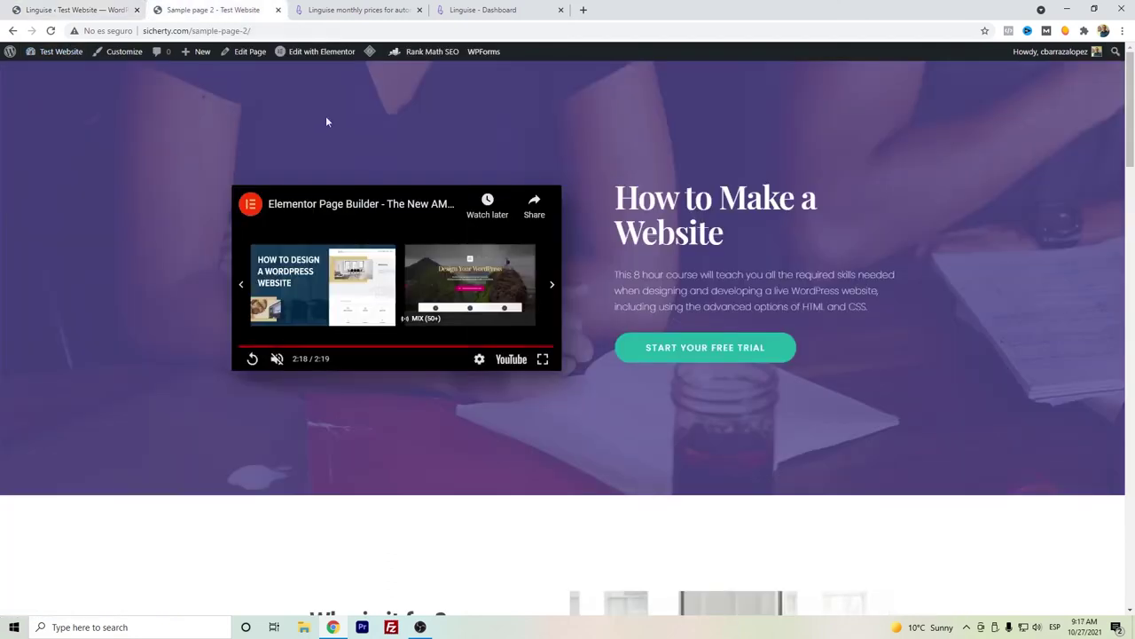
Reload Sample page 2 and view it in Arabic through the language switcher.
{"action": "left_click", "coordinate": [50, 31]}
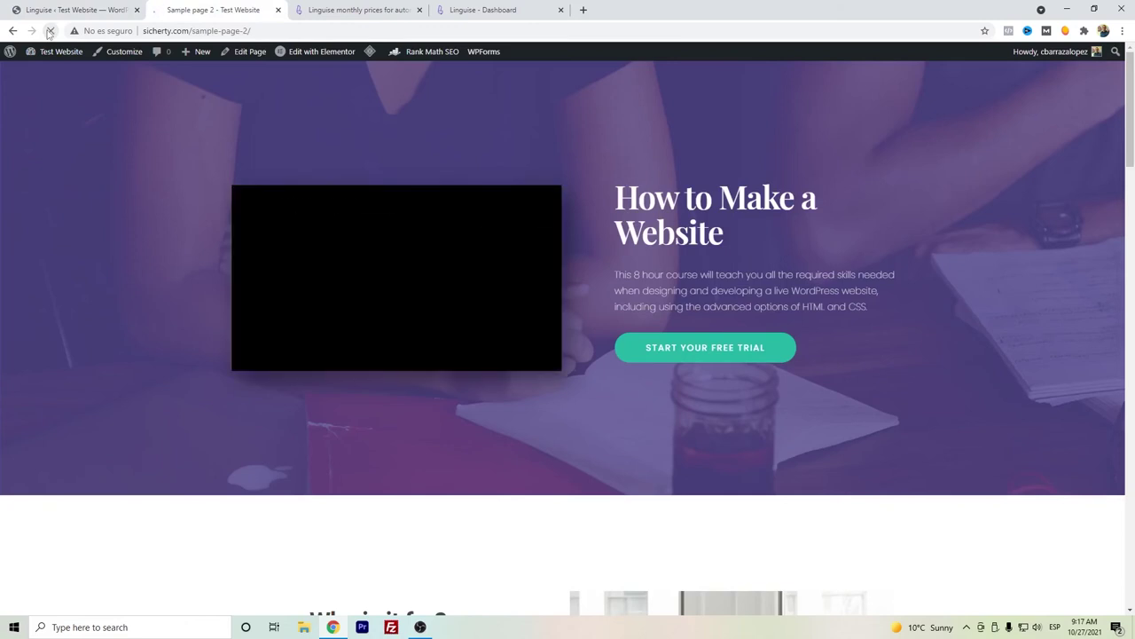
{"action": "scroll", "coordinate": [176, 215], "scroll_direction": "down", "scroll_amount": 2}
{"action": "scroll", "coordinate": [176, 221], "scroll_direction": "down", "scroll_amount": 3}
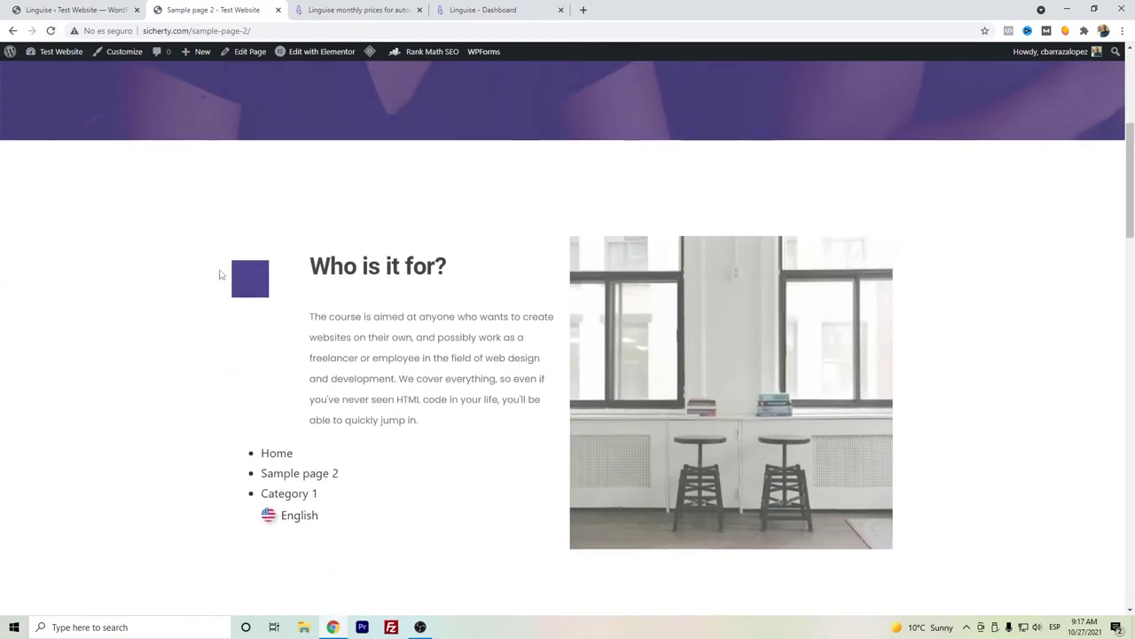
{"action": "left_click", "coordinate": [306, 521]}
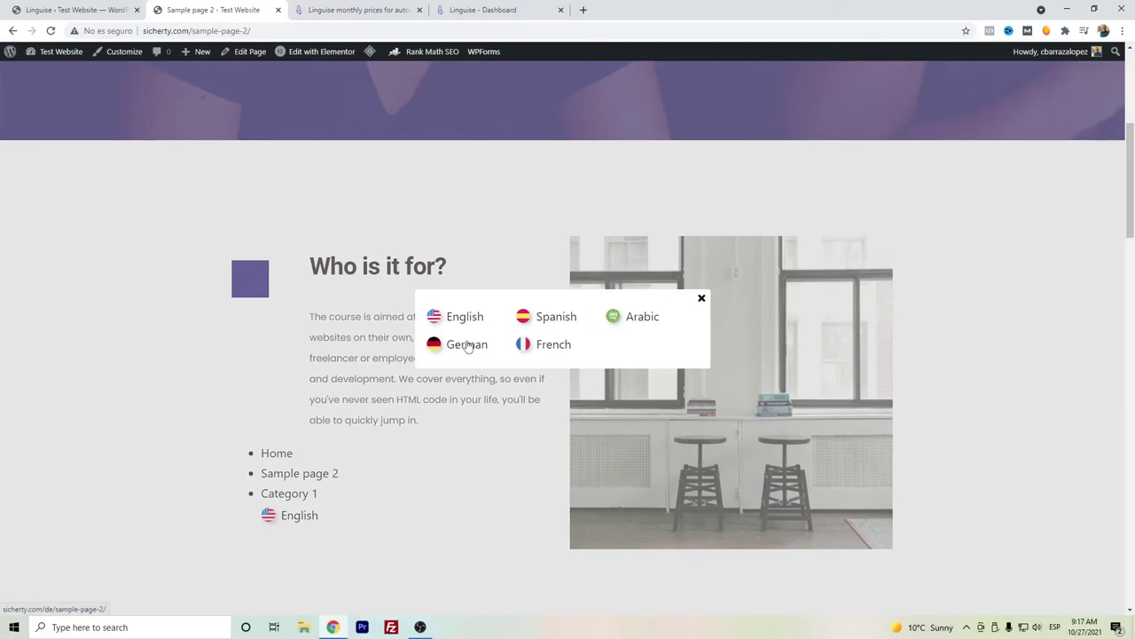
{"action": "left_click", "coordinate": [650, 324]}
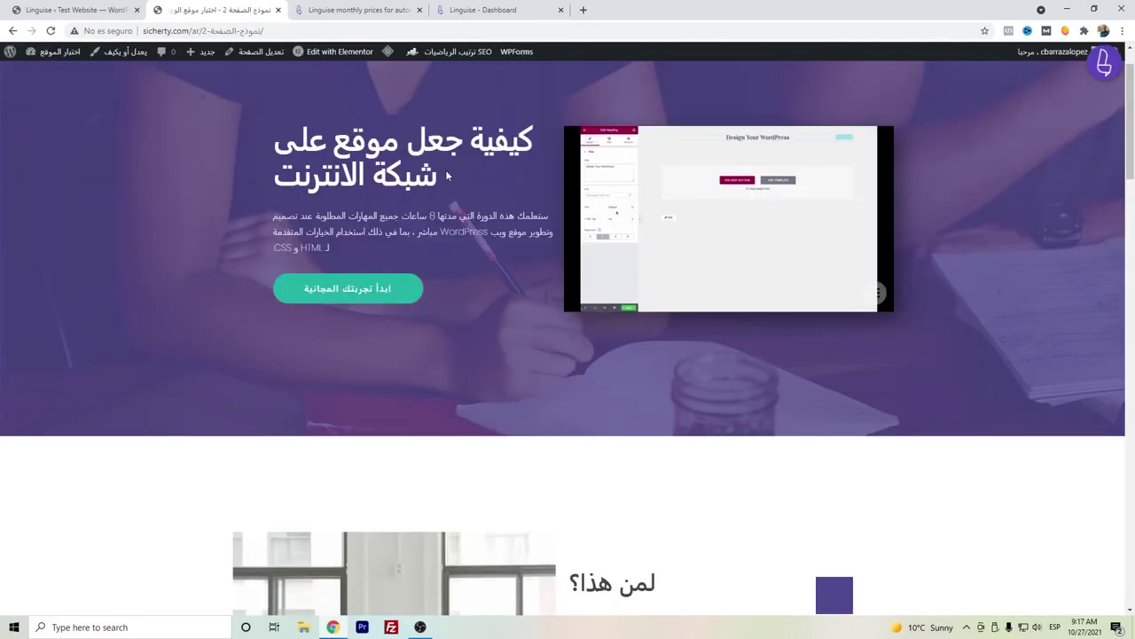
{"action": "scroll", "coordinate": [505, 285], "scroll_direction": "down", "scroll_amount": 3}
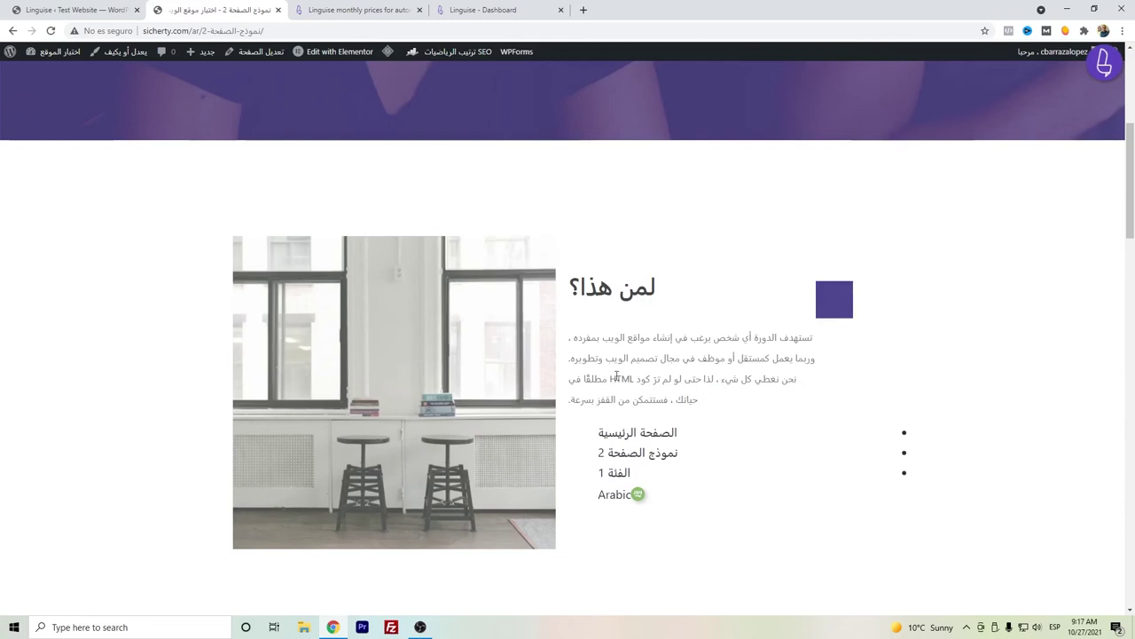
{"action": "scroll", "coordinate": [616, 377], "scroll_direction": "down", "scroll_amount": 4}
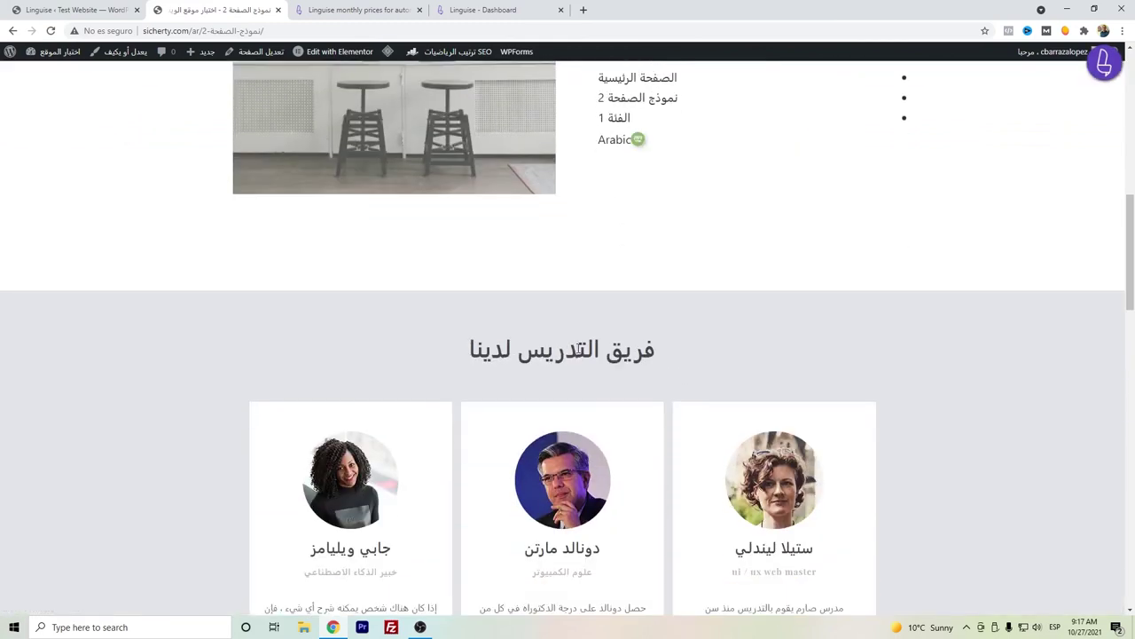
{"action": "scroll", "coordinate": [771, 236], "scroll_direction": "up", "scroll_amount": 1}
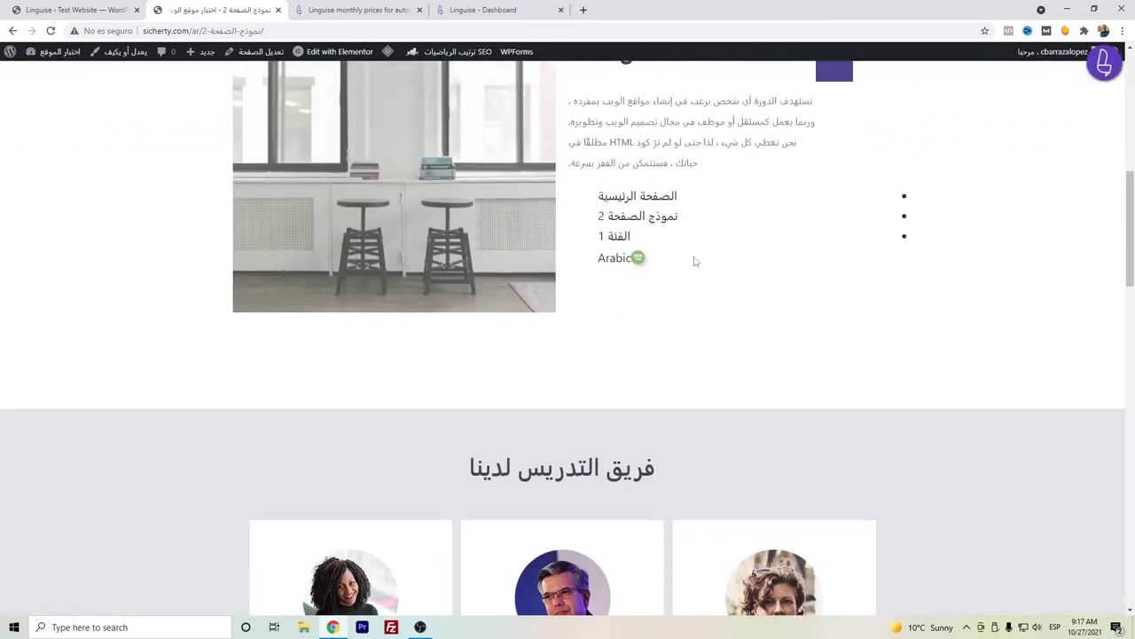
Switch Sample page 2 to French through the language switcher.
{"action": "left_click", "coordinate": [637, 260]}
{"action": "left_click", "coordinate": [560, 345]}
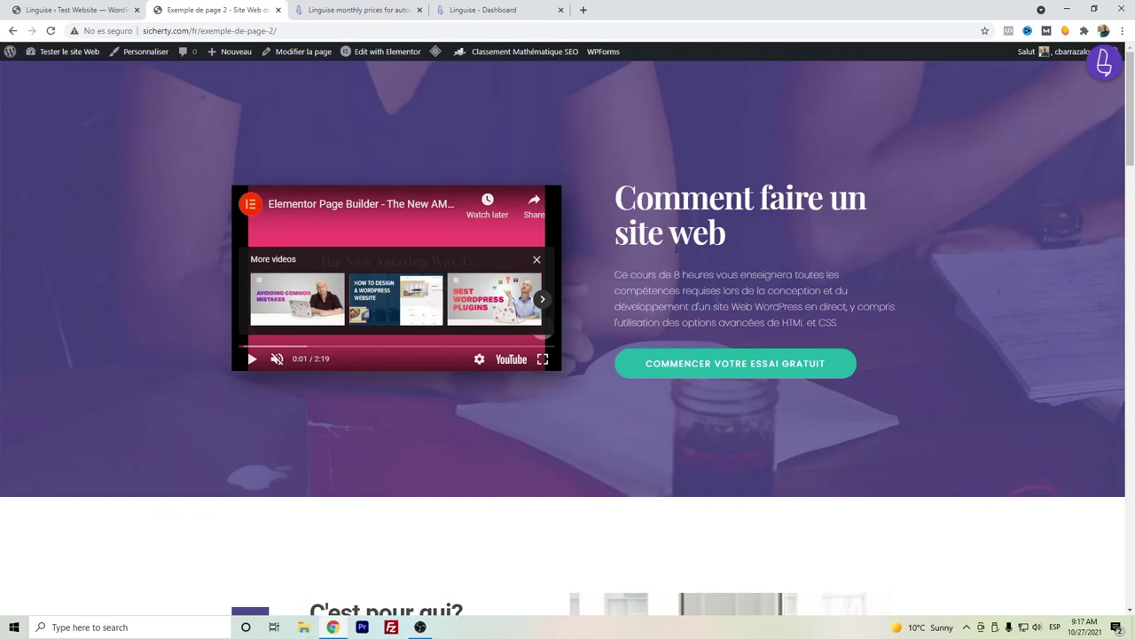
{"action": "scroll", "coordinate": [385, 335], "scroll_direction": "down", "scroll_amount": 5}
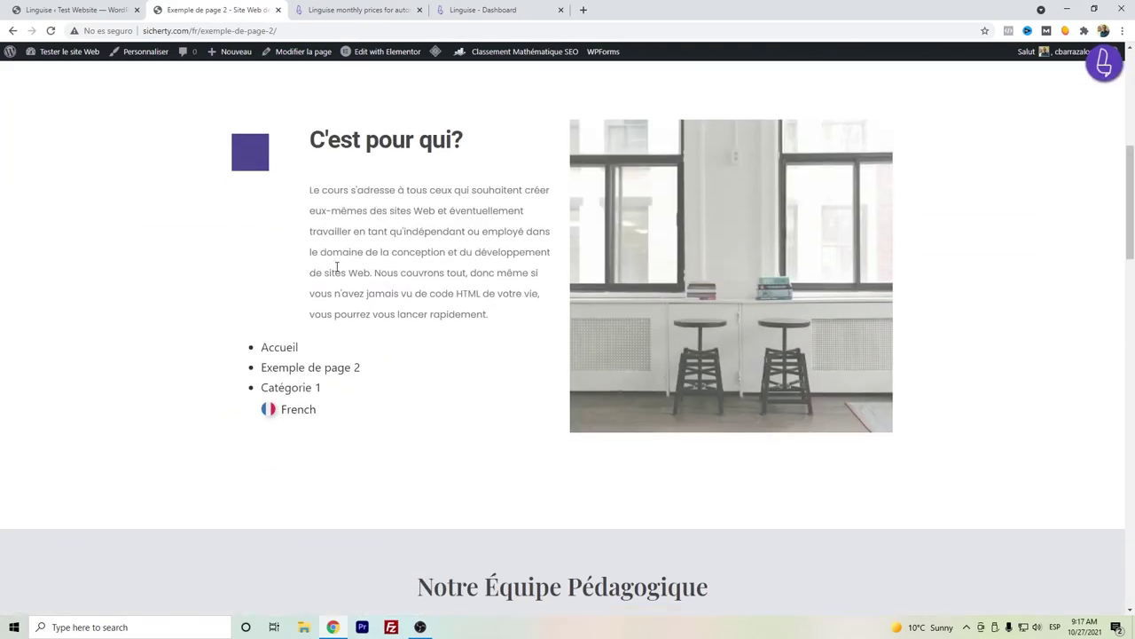
{"action": "scroll", "coordinate": [337, 263], "scroll_direction": "up", "scroll_amount": 4}
Trim the address to the site root to load the English home page.
{"action": "mouse_move", "coordinate": [210, 44]}
{"action": "left_click_drag", "start_coordinate": [192, 31], "coordinate": [339, 32]}
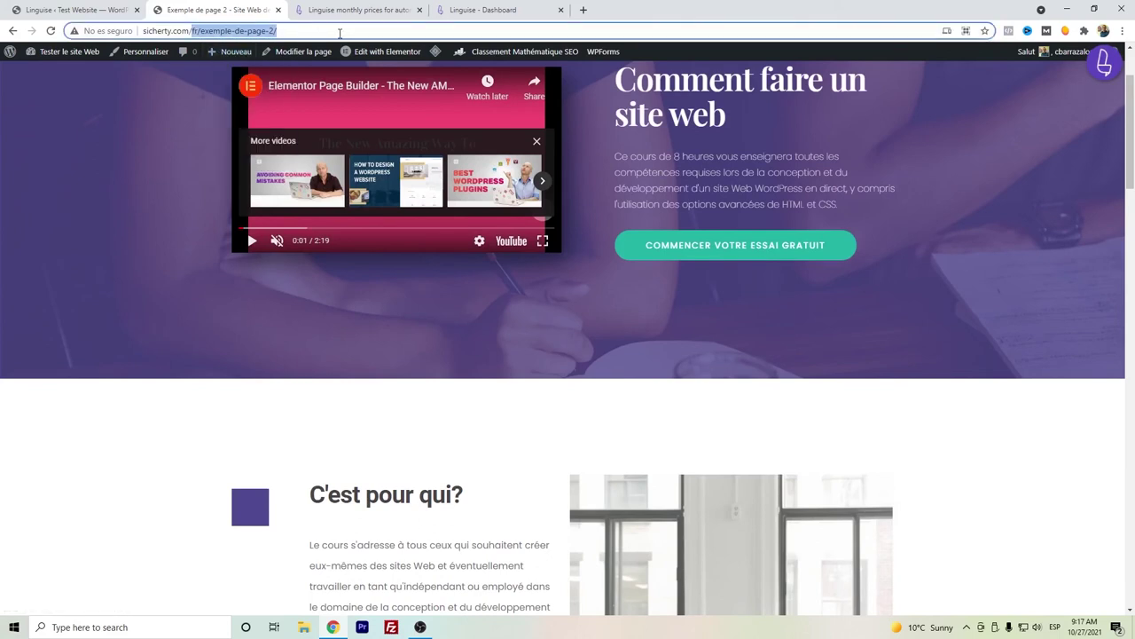
{"action": "key", "text": "BackSpace"}
{"action": "key", "text": "Return"}
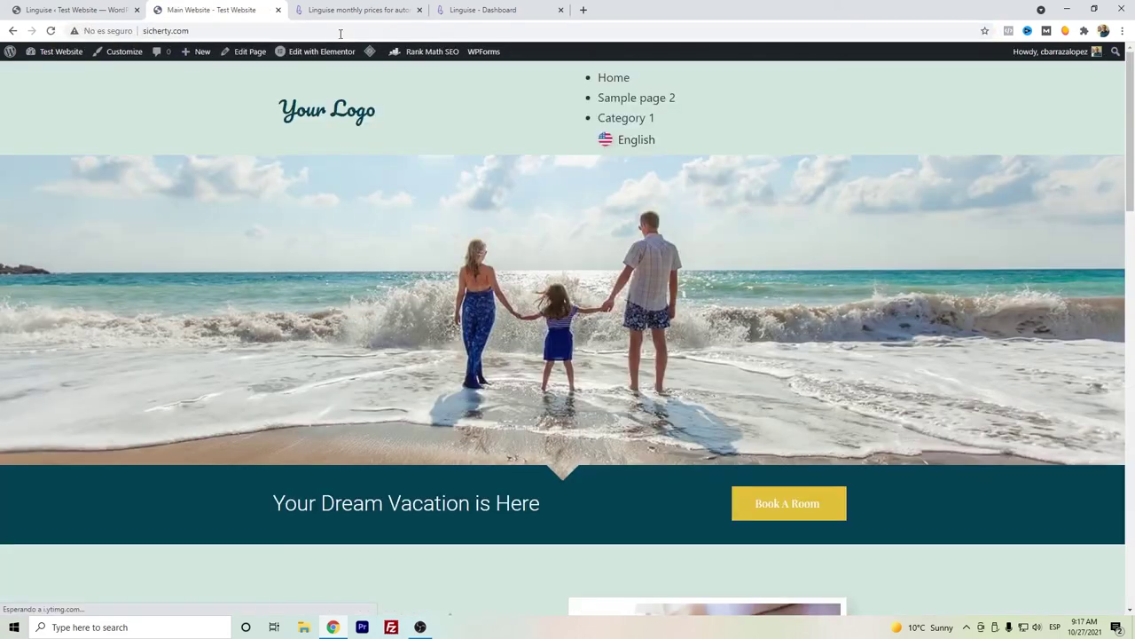
{"action": "scroll", "coordinate": [472, 368], "scroll_direction": "down", "scroll_amount": 2}
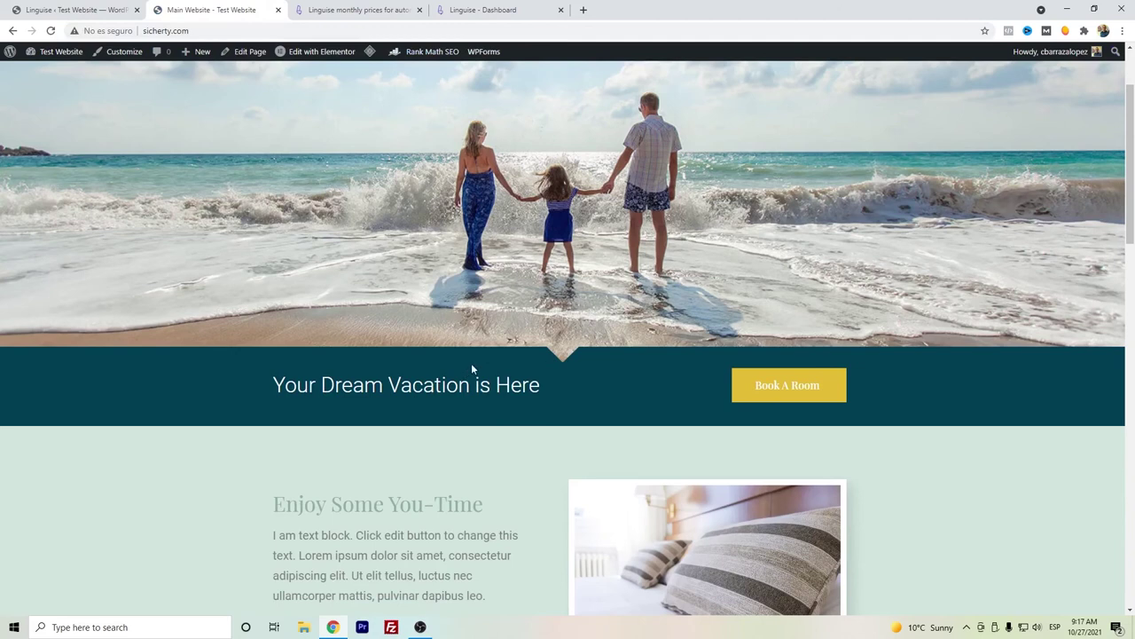
{"action": "scroll", "coordinate": [471, 363], "scroll_direction": "up", "scroll_amount": 2}
Switch the home page to German through the language switcher popup.
{"action": "left_click", "coordinate": [637, 142]}
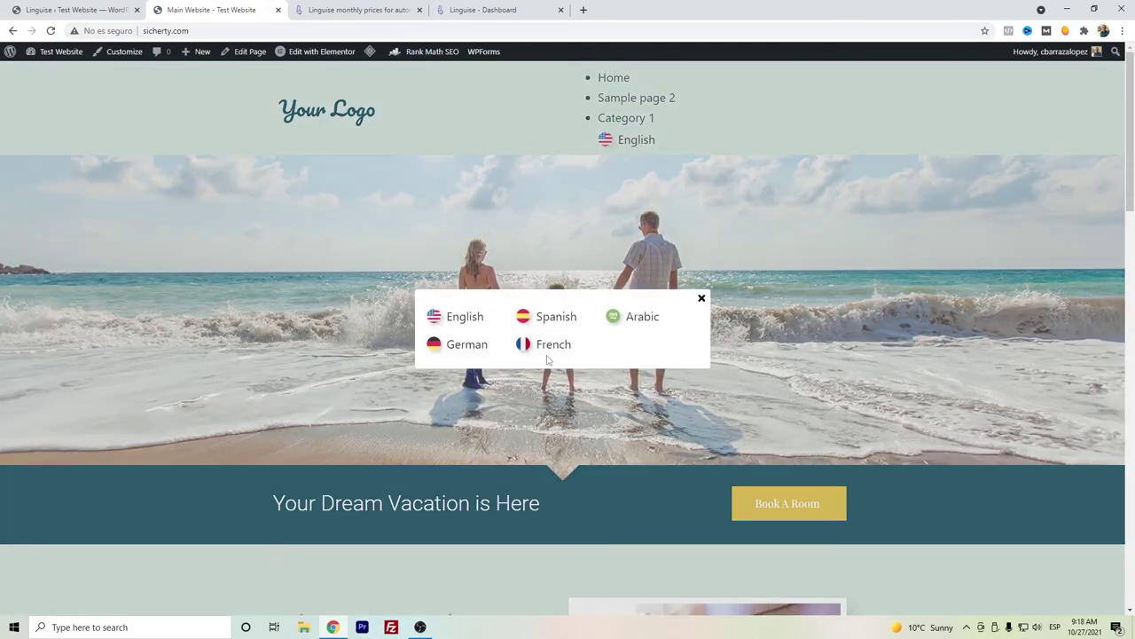
{"action": "left_click", "coordinate": [458, 351]}
{"action": "scroll", "coordinate": [646, 439], "scroll_direction": "down", "scroll_amount": 5}
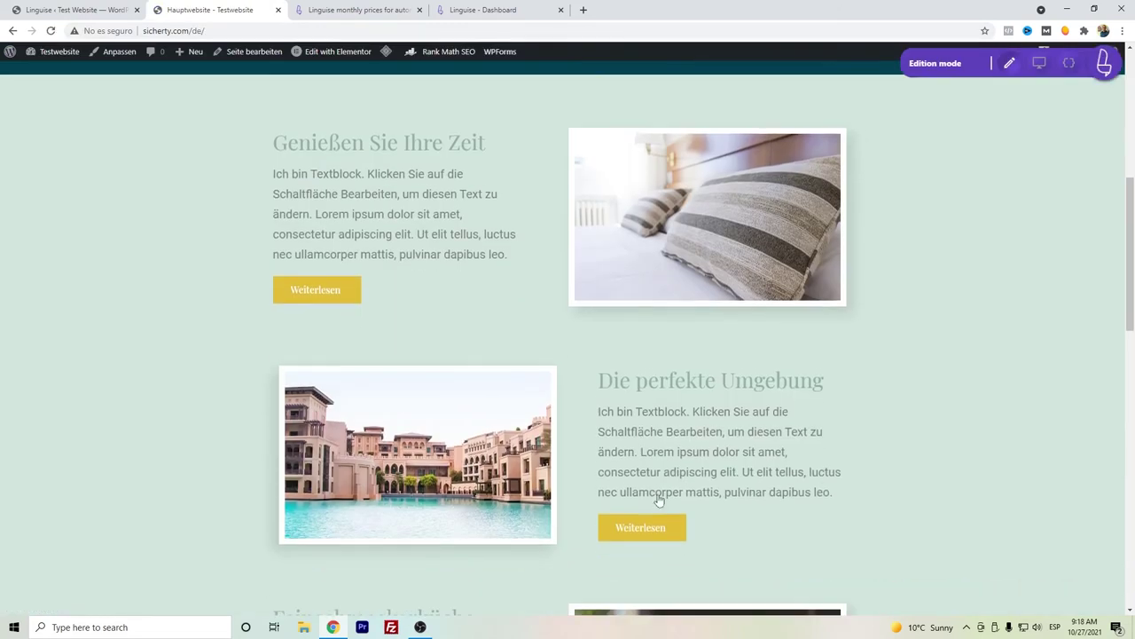
{"action": "scroll", "coordinate": [602, 554], "scroll_direction": "up", "scroll_amount": 5}
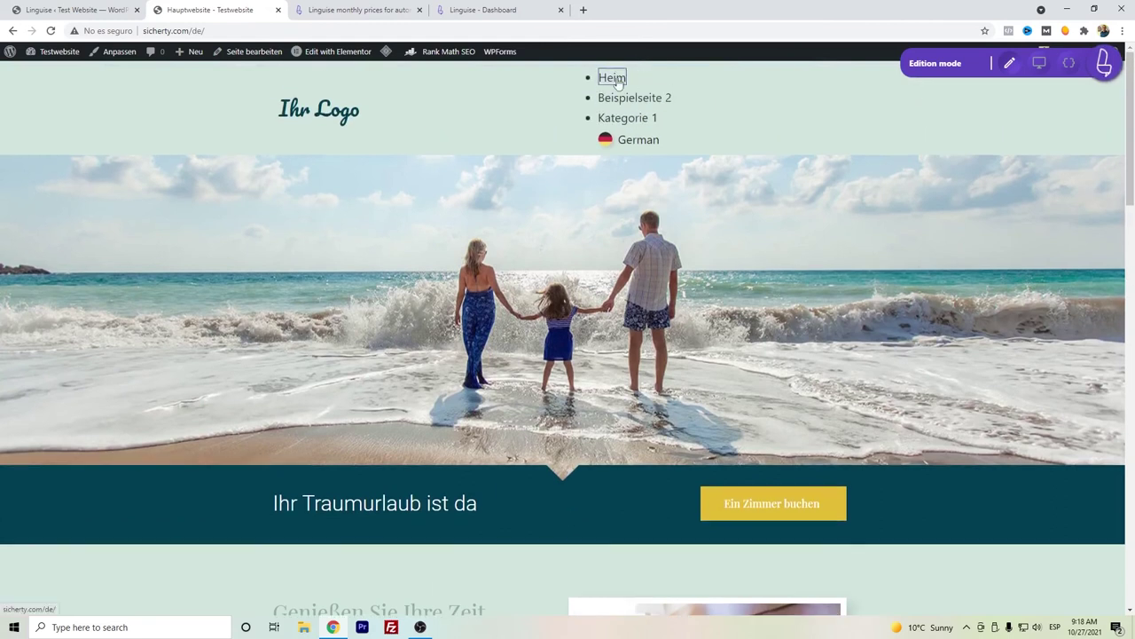
Replace the Home menu translation 'Heim' with 'Startseite' and save it.
{"action": "left_click", "coordinate": [618, 82]}
{"action": "left_click_drag", "start_coordinate": [144, 245], "coordinate": [3, 235]}
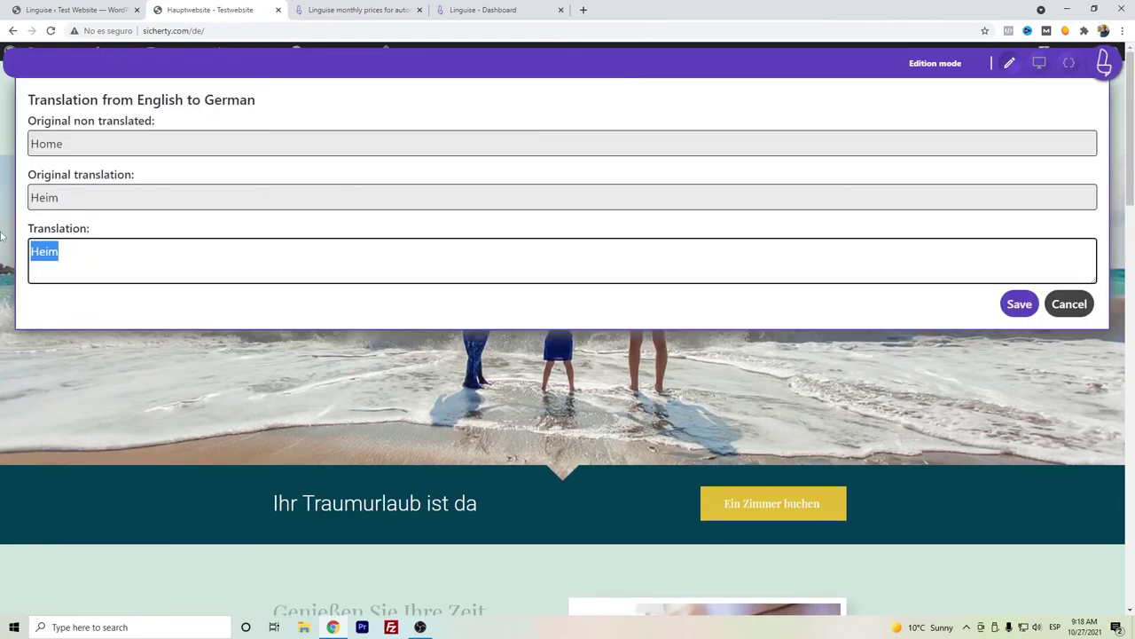
{"action": "type", "text": "Startseite"}
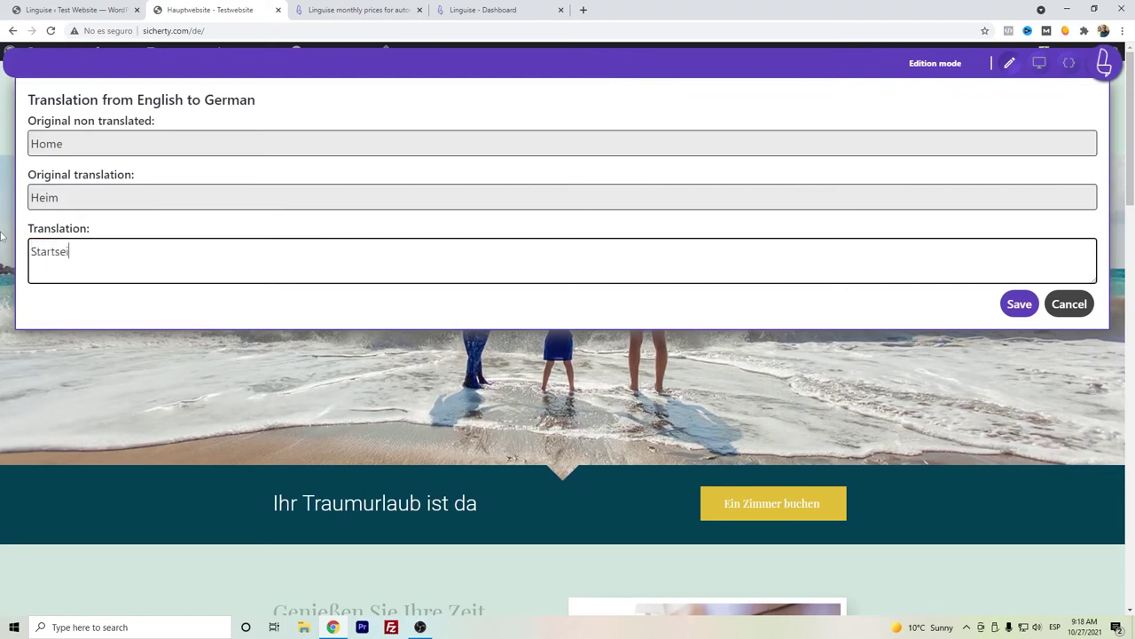
{"action": "left_click", "coordinate": [1020, 304]}
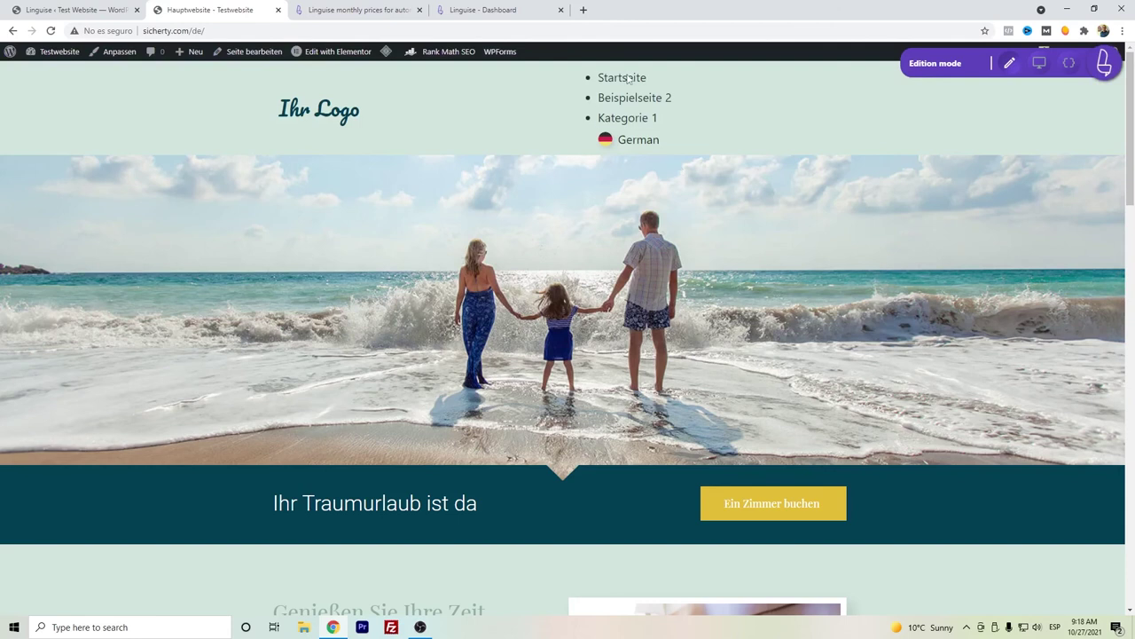
{"action": "scroll", "coordinate": [381, 249], "scroll_direction": "down", "scroll_amount": 1}
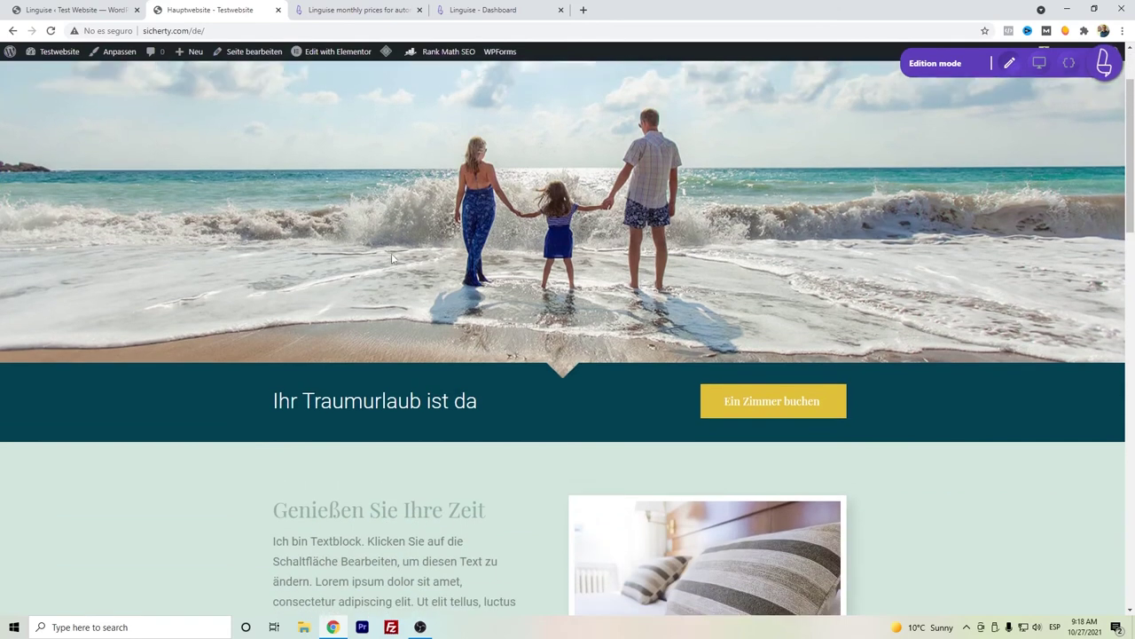
{"action": "scroll", "coordinate": [381, 250], "scroll_direction": "up", "scroll_amount": 2}
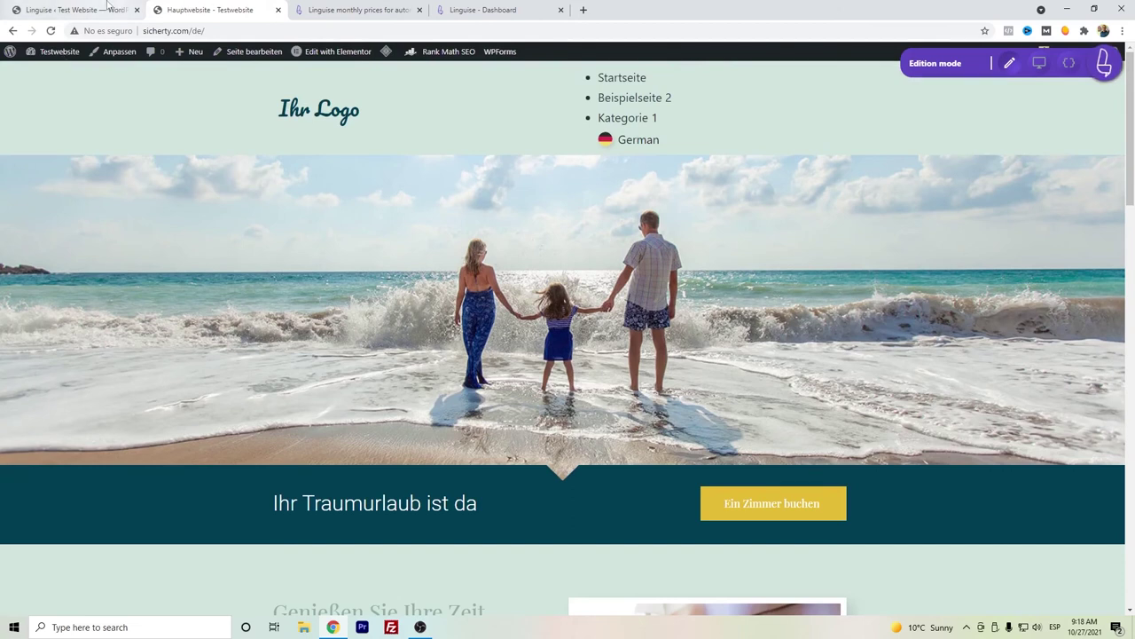
Open the Main Website page in the WordPress editor from the Pages list.
{"action": "left_click", "coordinate": [104, 9]}
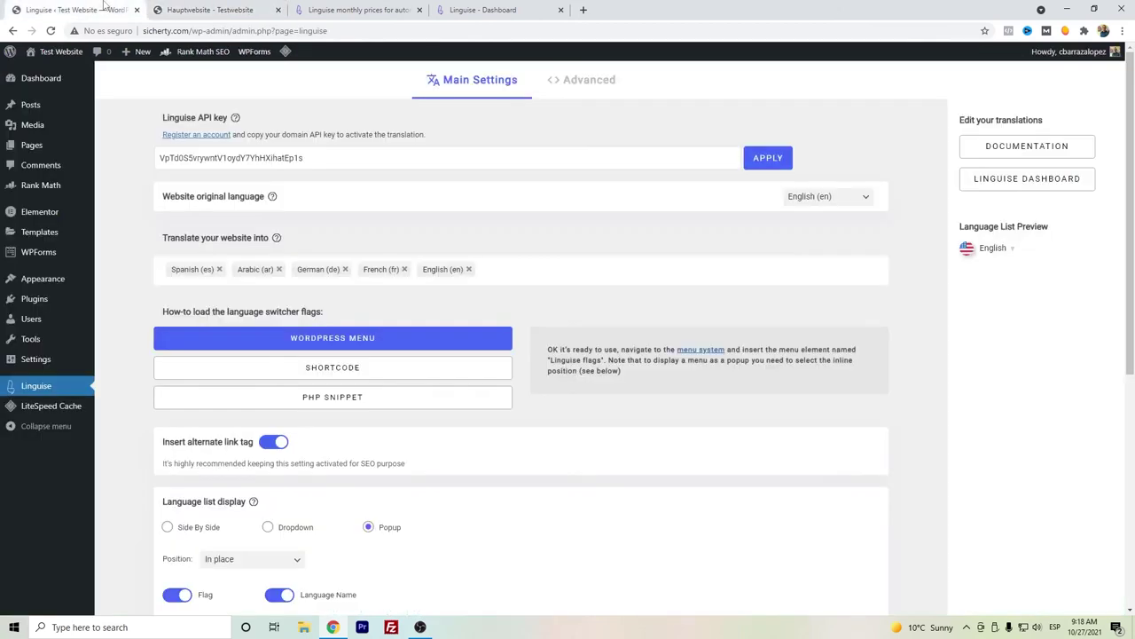
{"action": "left_click", "coordinate": [41, 148]}
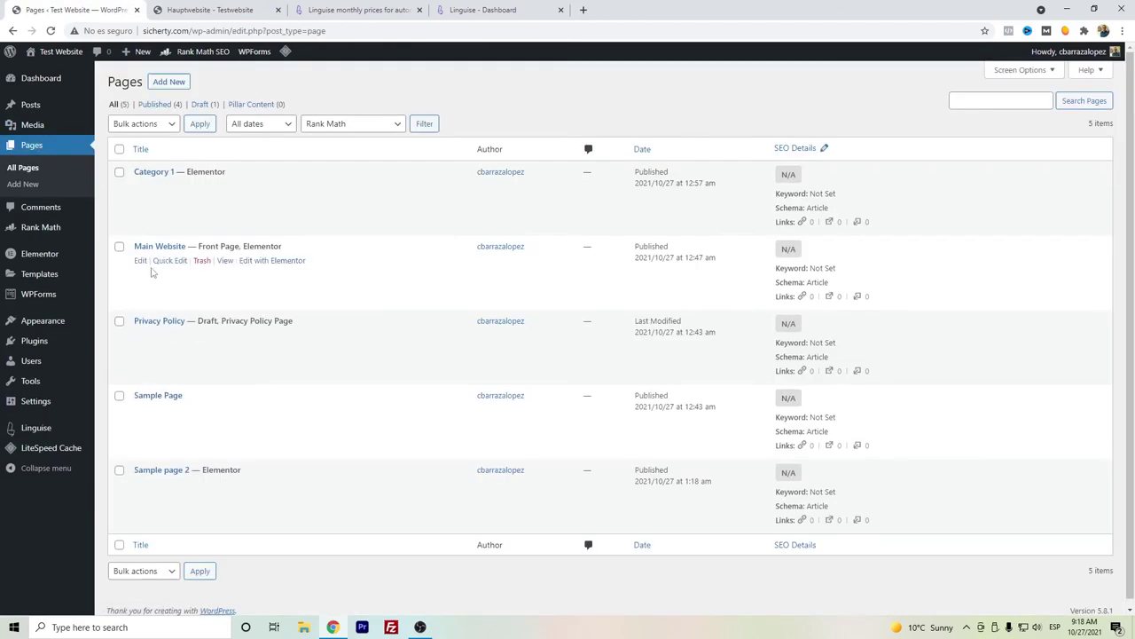
{"action": "left_click", "coordinate": [140, 261]}
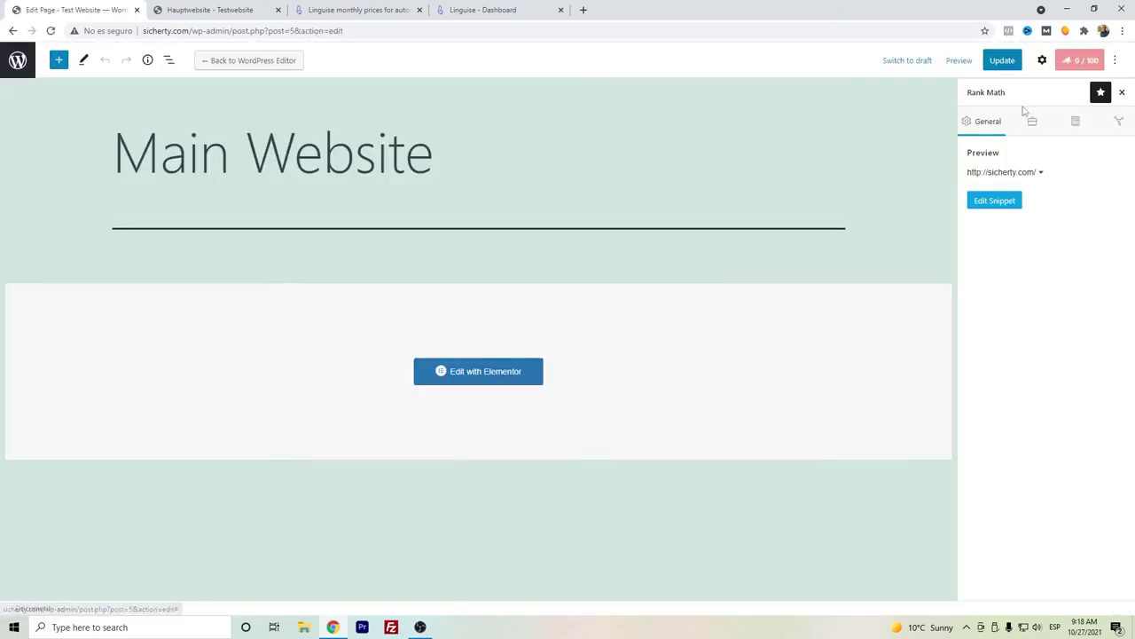
Review the Rank Math snippet's meta description, then return to the German site tab.
{"action": "left_click", "coordinate": [985, 227]}
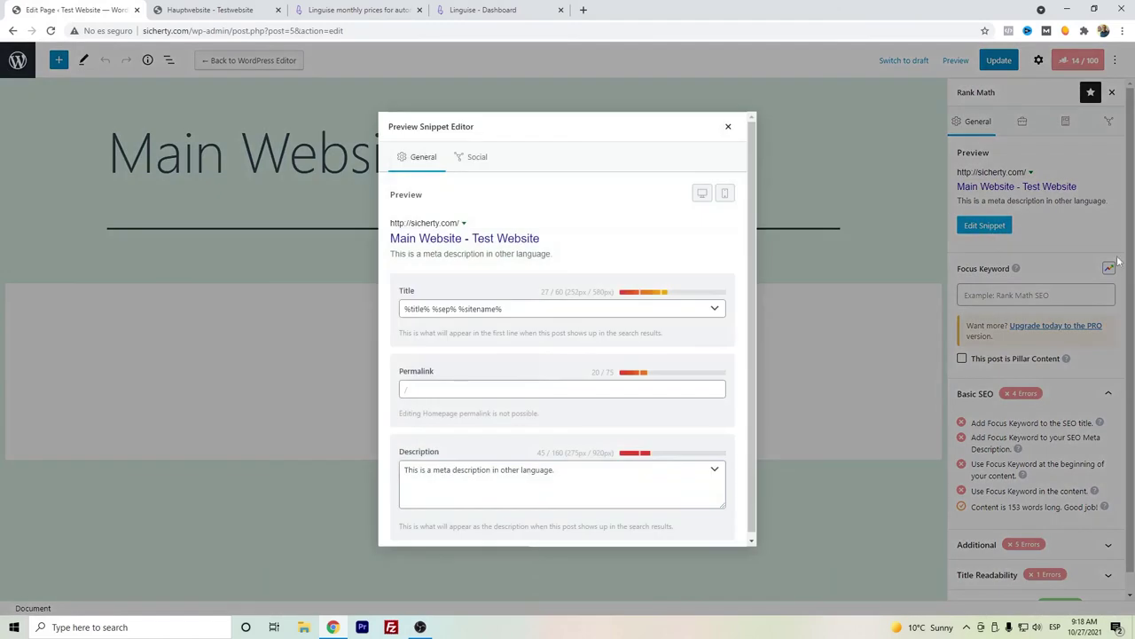
{"action": "left_click", "coordinate": [578, 474]}
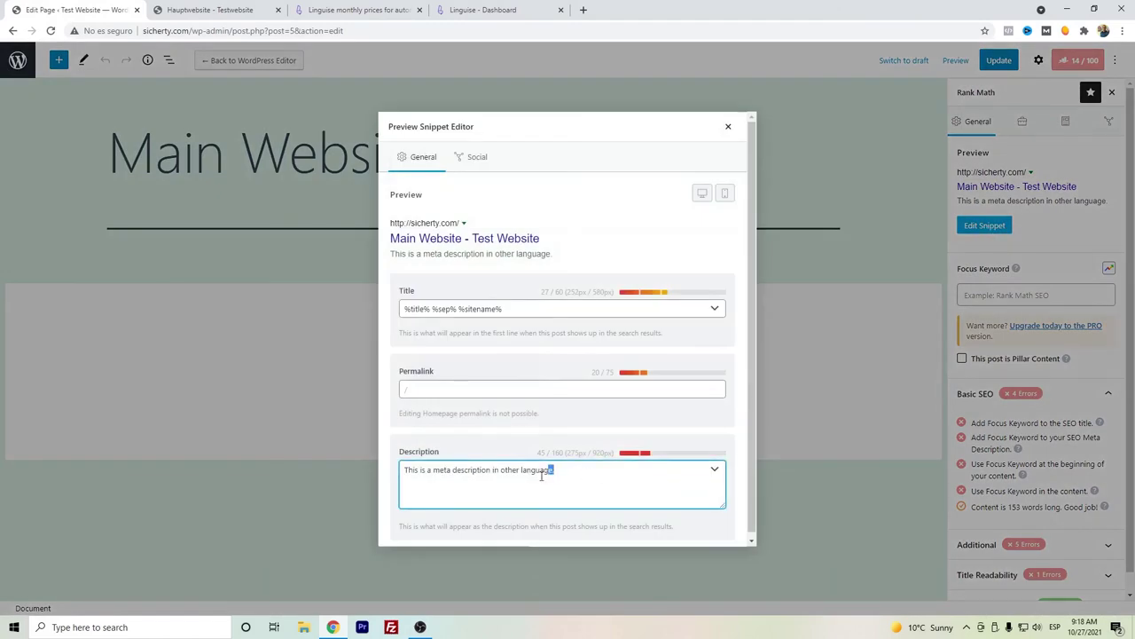
{"action": "left_click_drag", "start_coordinate": [541, 474], "coordinate": [403, 476]}
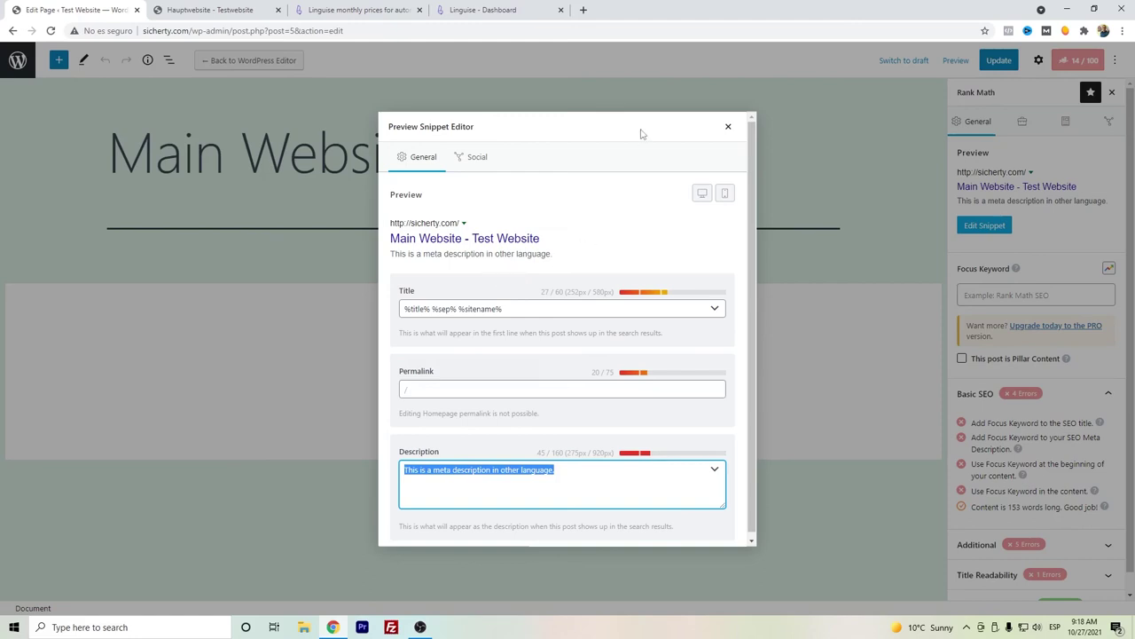
{"action": "left_click", "coordinate": [727, 127]}
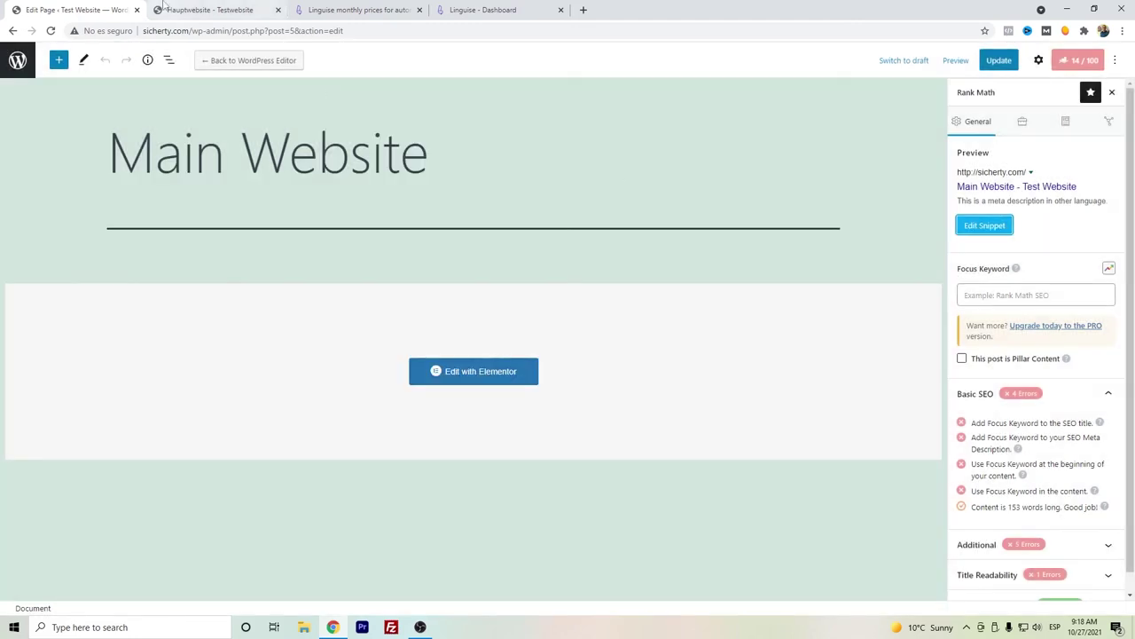
{"action": "left_click", "coordinate": [166, 9]}
Switch the live site to English and view its page source.
{"action": "left_click", "coordinate": [639, 140]}
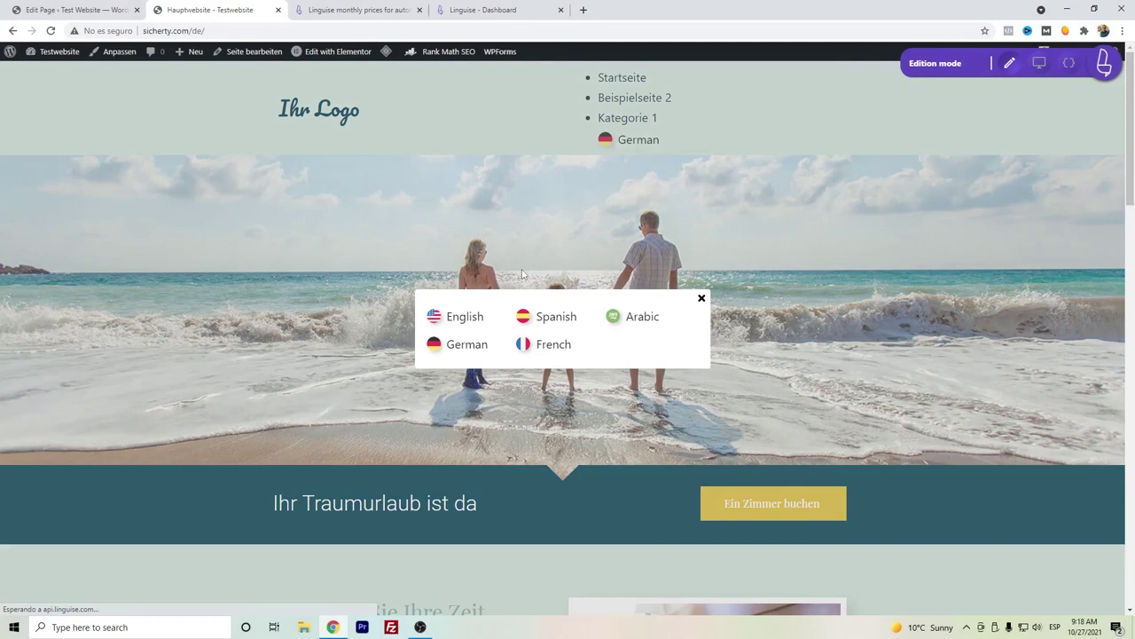
{"action": "left_click", "coordinate": [464, 317]}
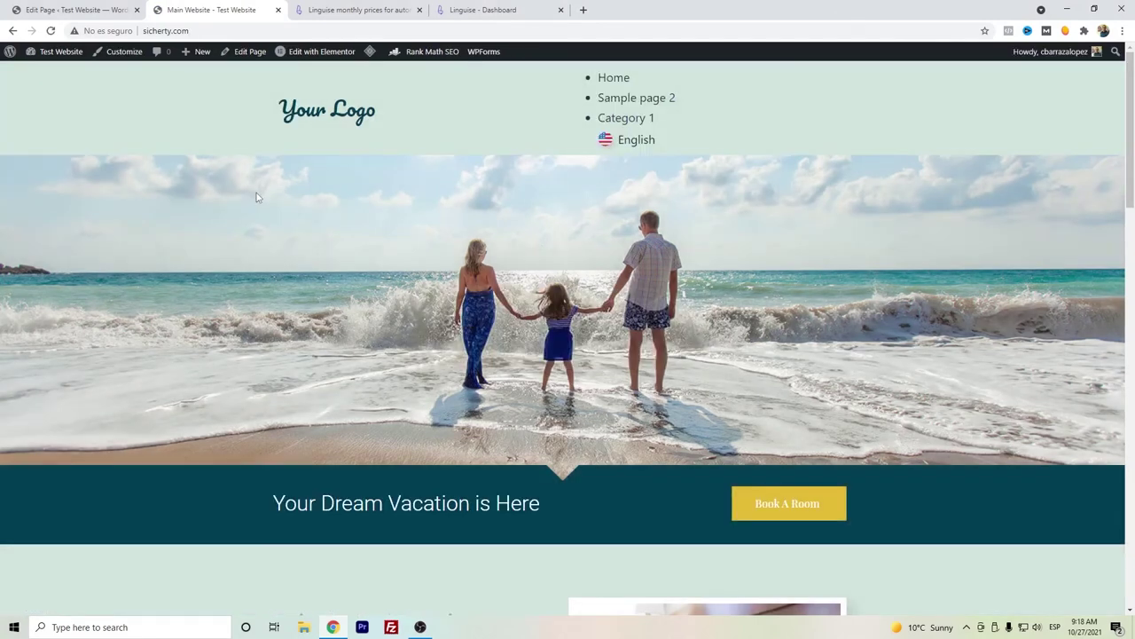
{"action": "right_click", "coordinate": [256, 197]}
{"action": "left_click", "coordinate": [322, 388]}
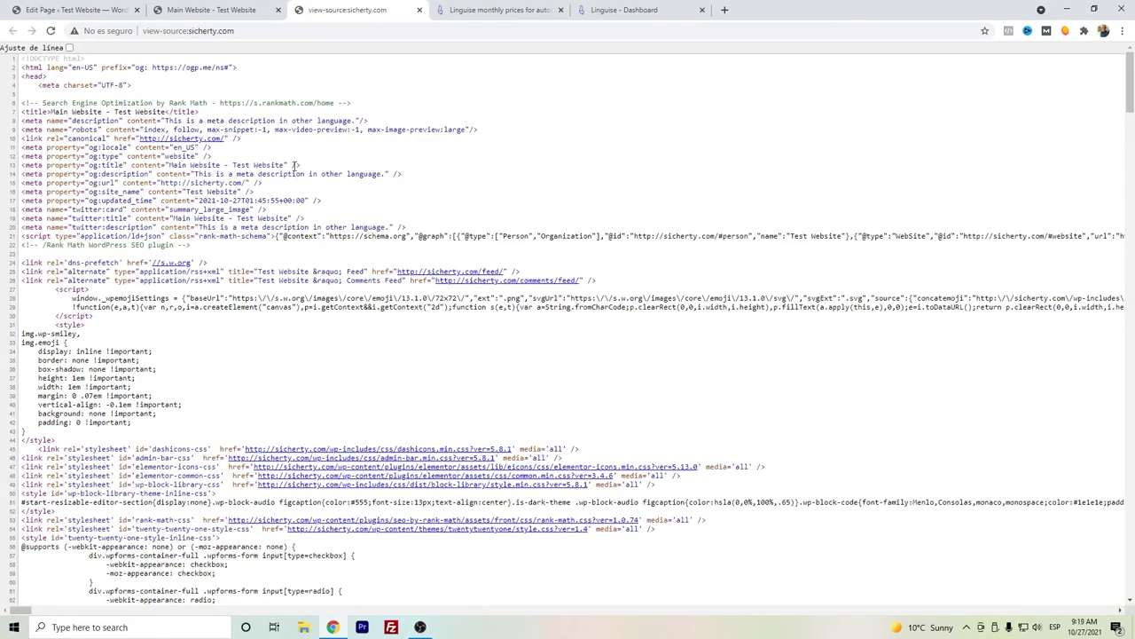
Highlight the og:title 'Main Website - Test Website', og:description and hreflang alternate links.
{"action": "left_click_drag", "start_coordinate": [283, 166], "coordinate": [167, 160]}
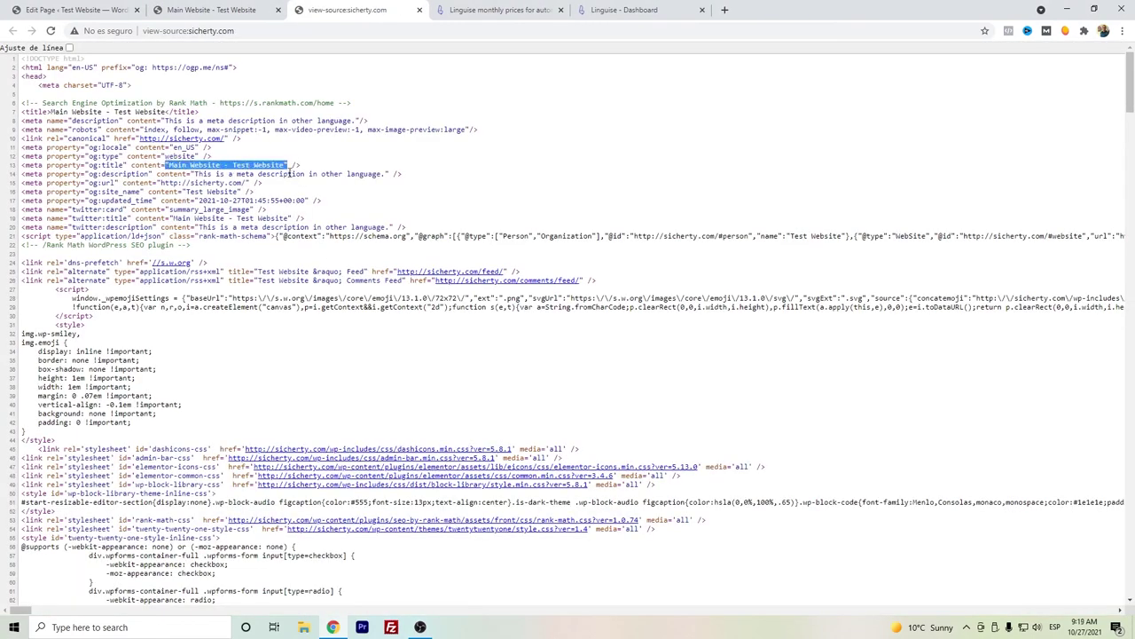
{"action": "left_click_drag", "start_coordinate": [388, 174], "coordinate": [192, 174]}
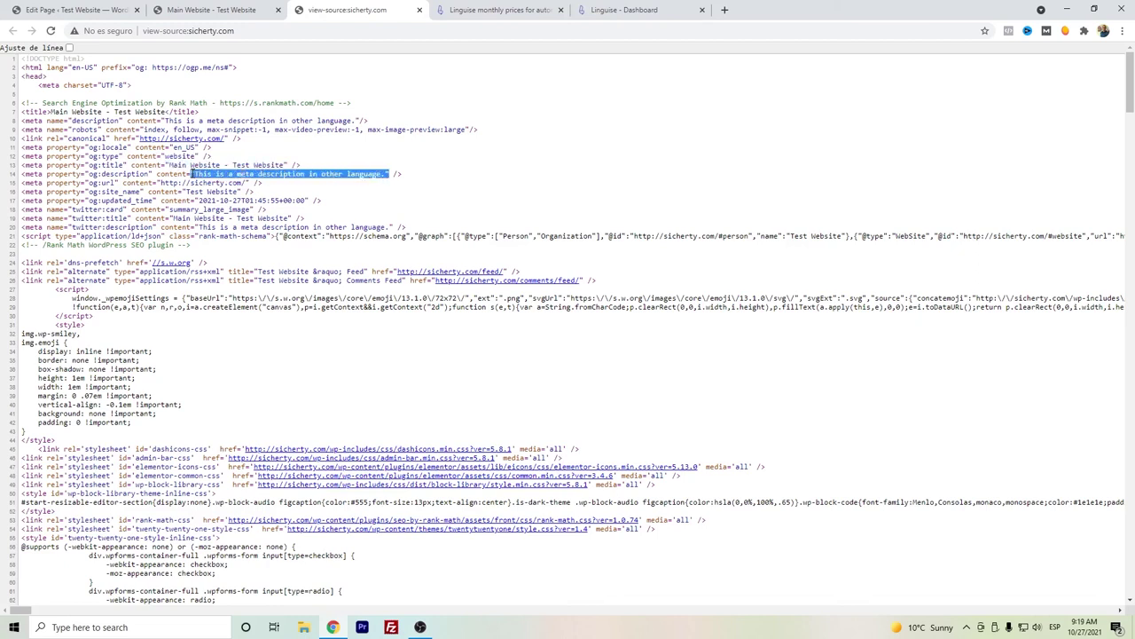
{"action": "scroll", "coordinate": [195, 178], "scroll_direction": "down", "scroll_amount": 5}
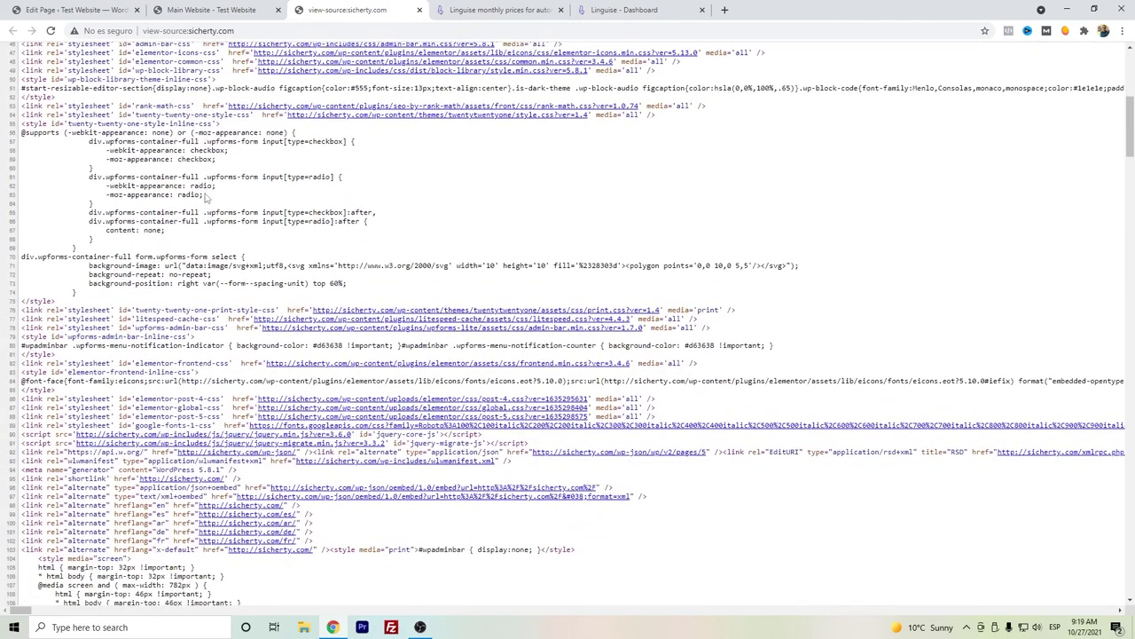
{"action": "scroll", "coordinate": [205, 197], "scroll_direction": "down", "scroll_amount": 2}
{"action": "left_click_drag", "start_coordinate": [324, 427], "coordinate": [24, 387]}
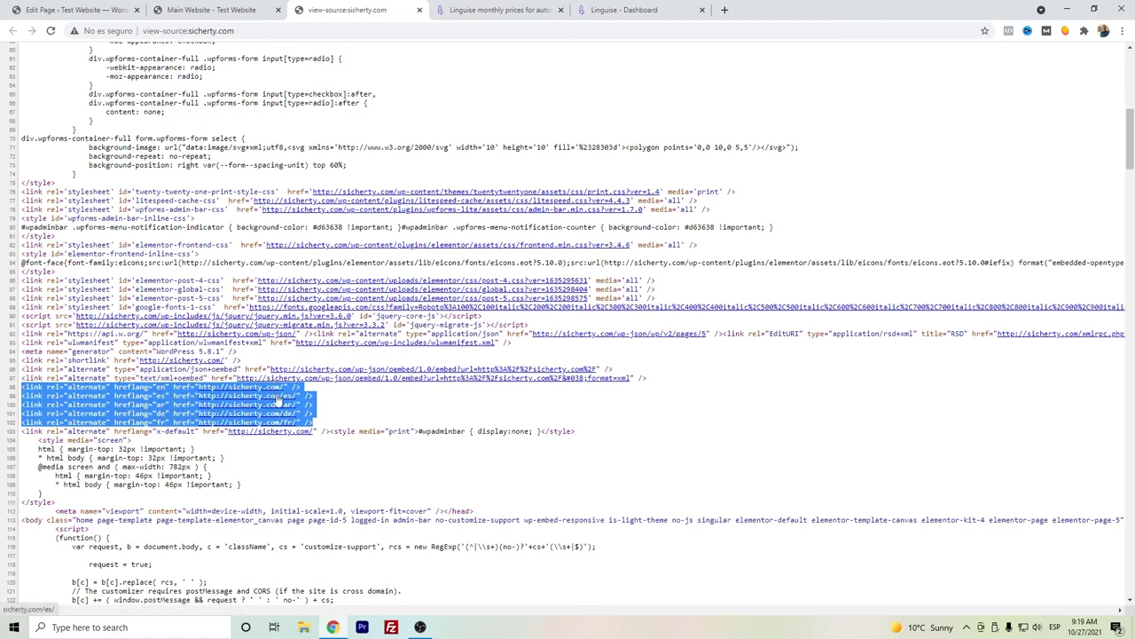
{"action": "scroll", "coordinate": [321, 401], "scroll_direction": "up", "scroll_amount": 2}
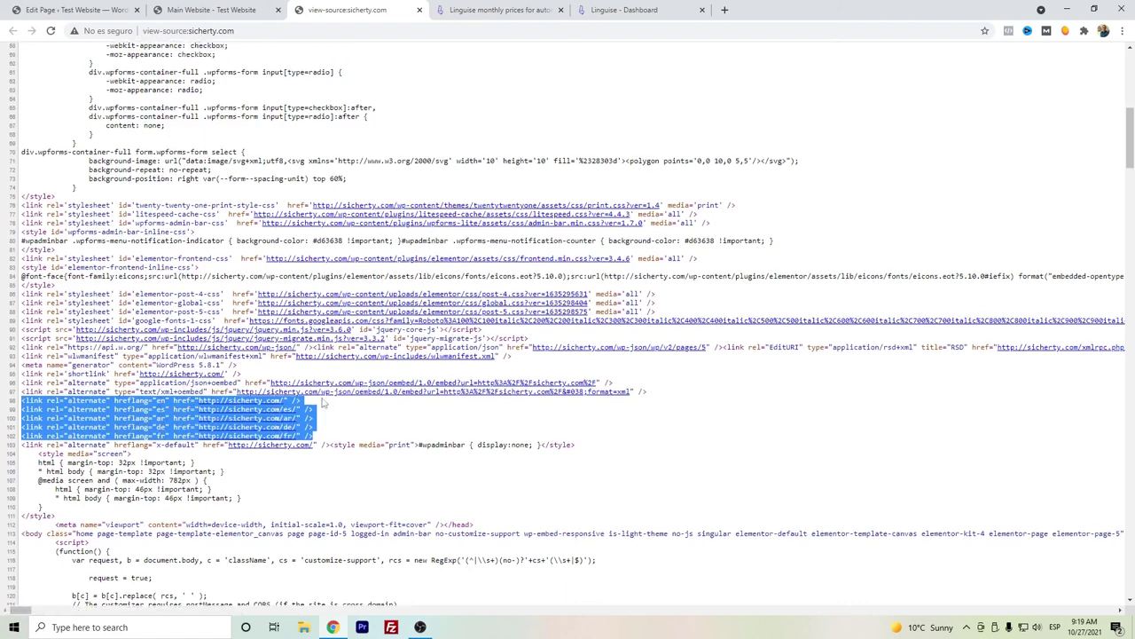
{"action": "scroll", "coordinate": [363, 513], "scroll_direction": "down", "scroll_amount": 1}
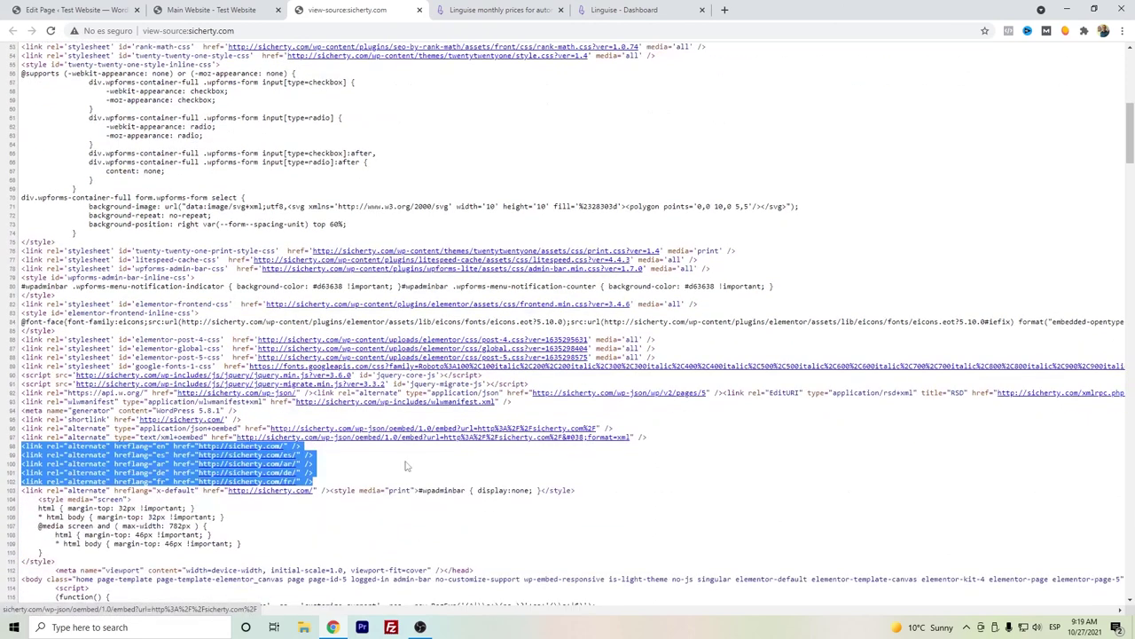
{"action": "left_click", "coordinate": [406, 466]}
{"action": "scroll", "coordinate": [406, 466], "scroll_direction": "up", "scroll_amount": 4}
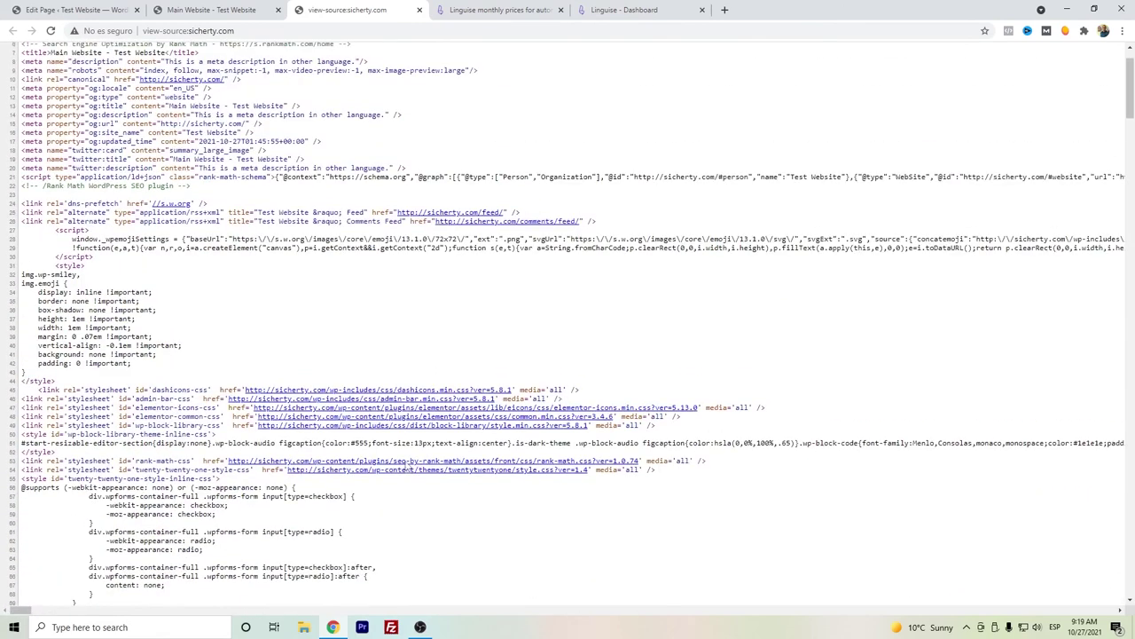
Switch the live site to German and view its page source.
{"action": "left_click", "coordinate": [217, 10]}
{"action": "left_click", "coordinate": [630, 143]}
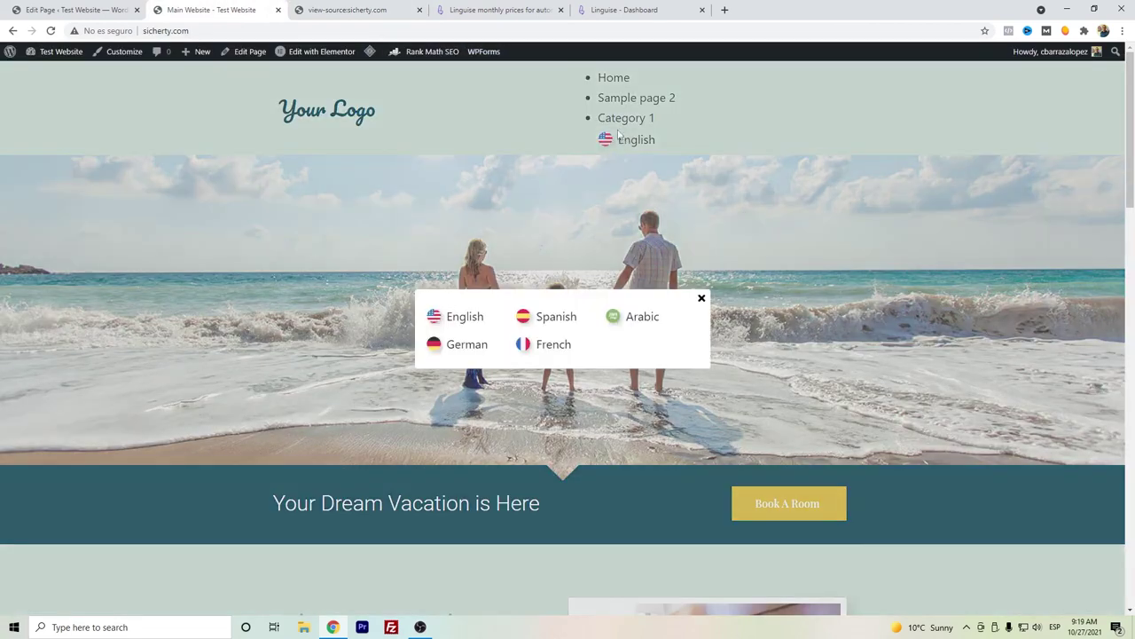
{"action": "left_click", "coordinate": [476, 349]}
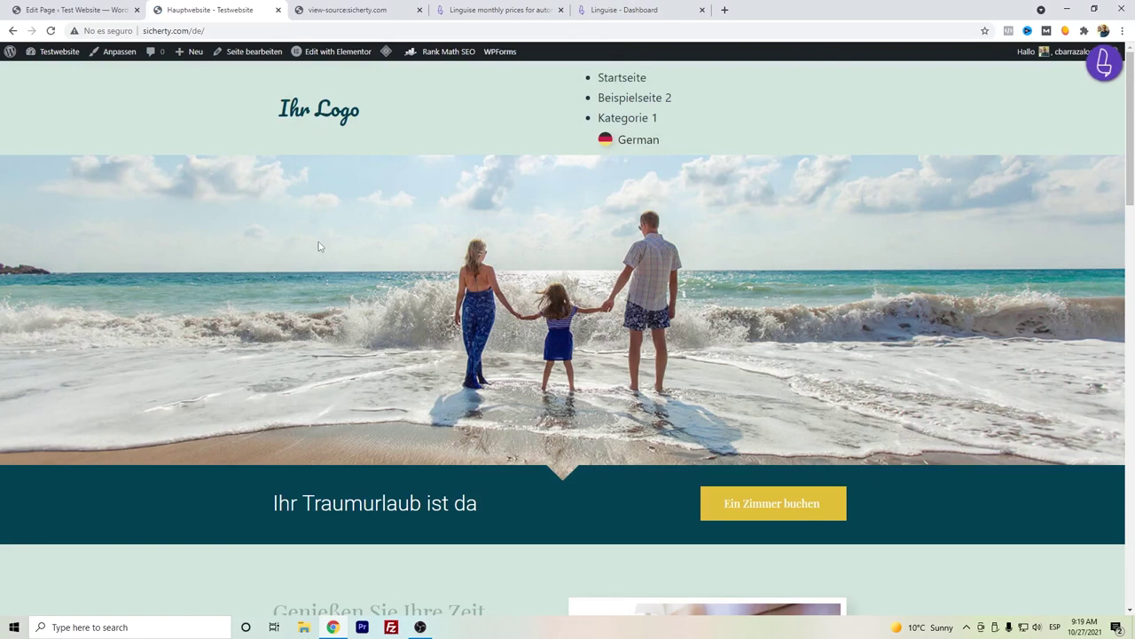
{"action": "right_click", "coordinate": [320, 243]}
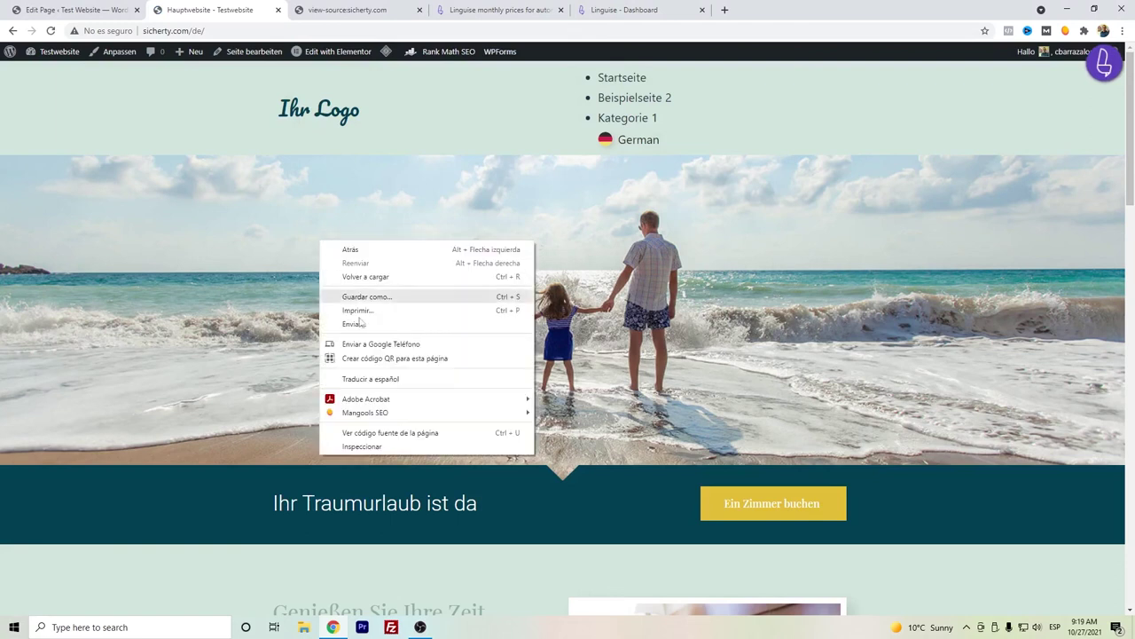
{"action": "left_click", "coordinate": [383, 433]}
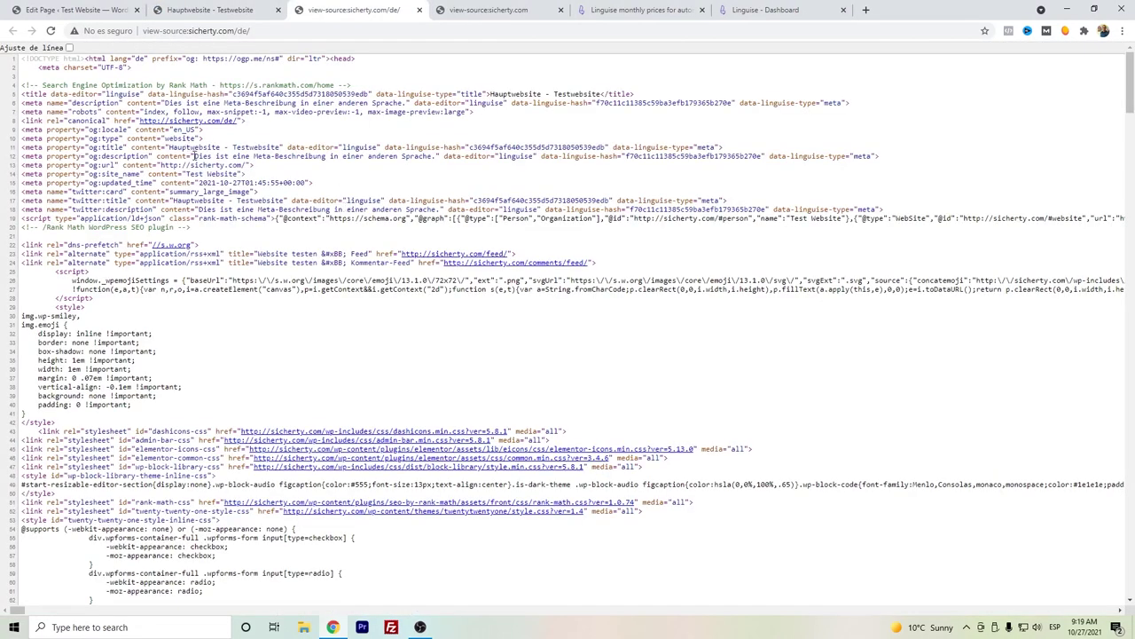
Highlight the German meta description and the es, ar, de and fr hreflang links.
{"action": "left_click_drag", "start_coordinate": [193, 155], "coordinate": [437, 157]}
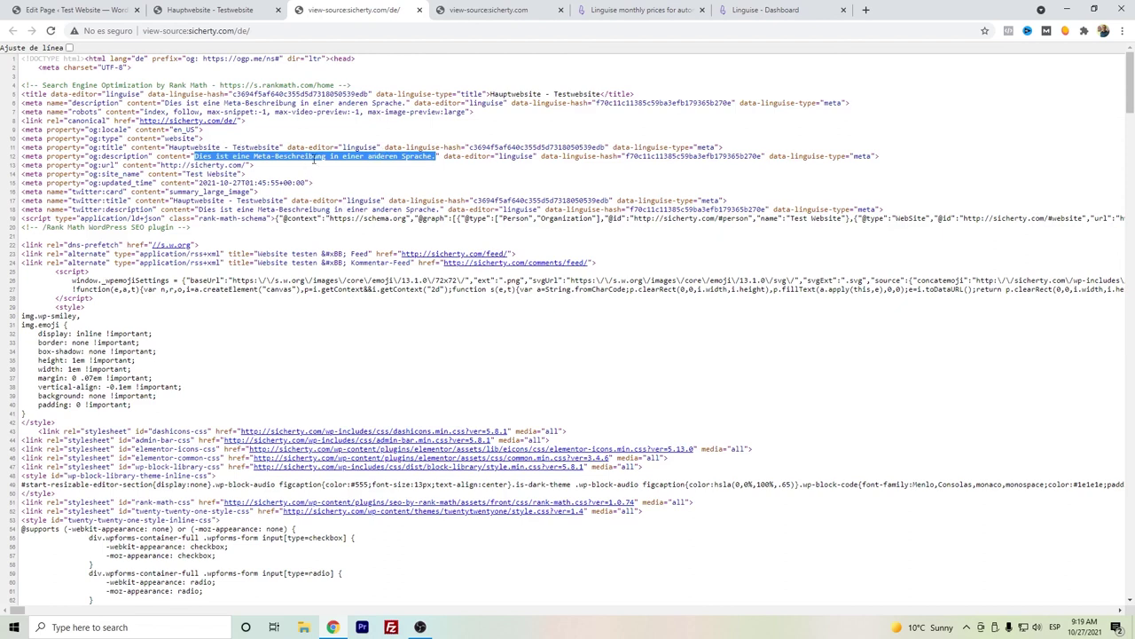
{"action": "scroll", "coordinate": [371, 280], "scroll_direction": "down", "scroll_amount": 5}
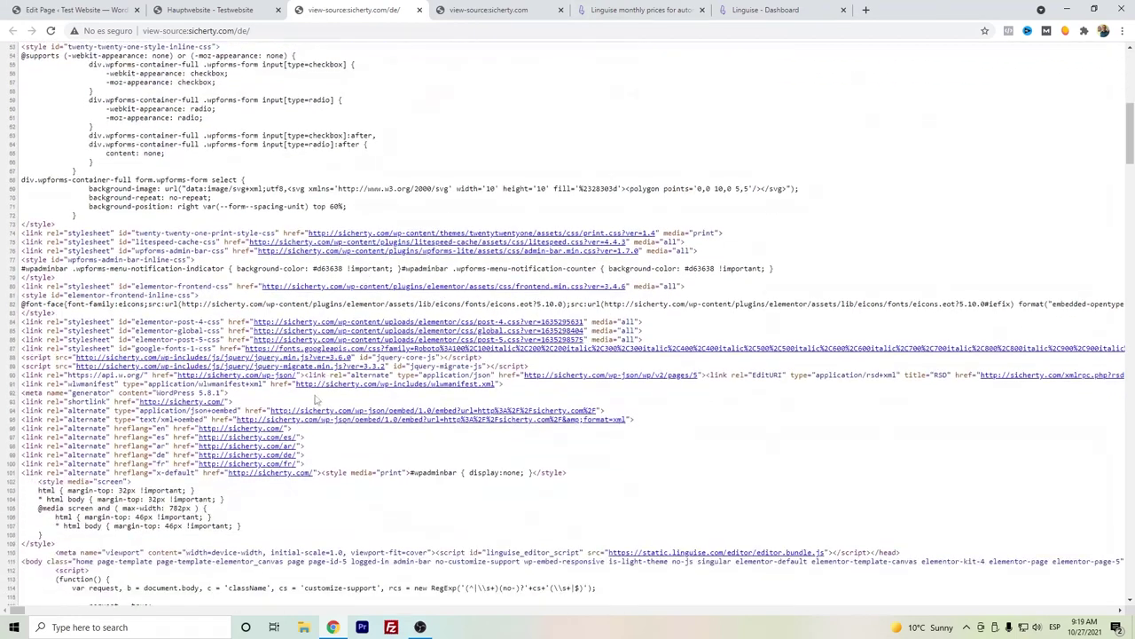
{"action": "left_click_drag", "start_coordinate": [306, 464], "coordinate": [22, 438]}
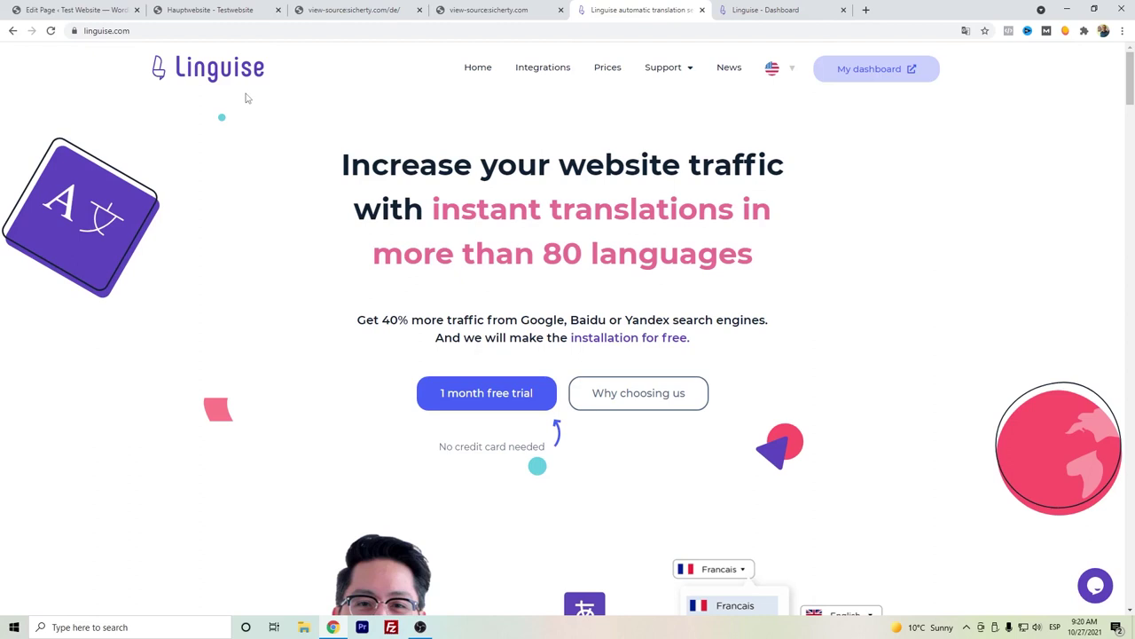
{"action": "left_click", "coordinate": [561, 80]}
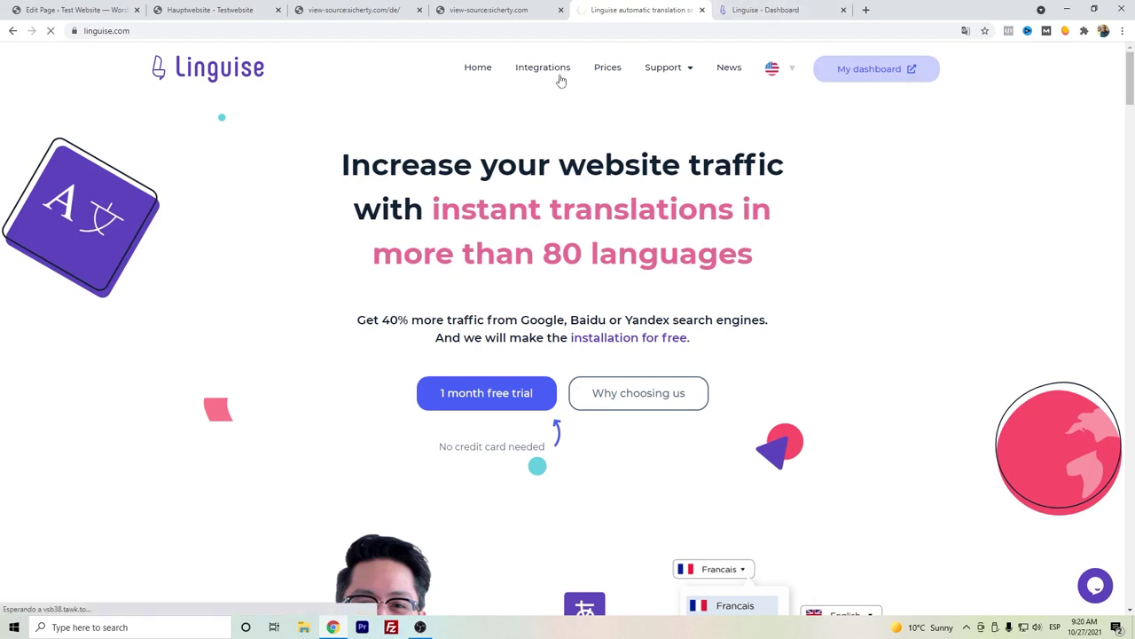
{"action": "scroll", "coordinate": [500, 172], "scroll_direction": "down", "scroll_amount": 2}
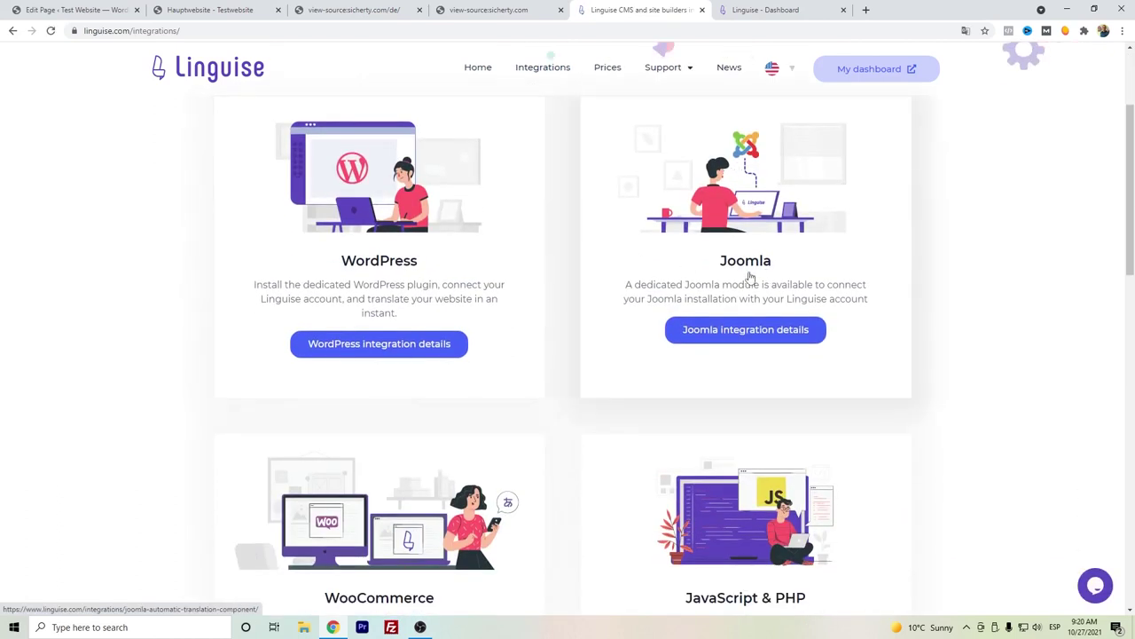
{"action": "scroll", "coordinate": [710, 279], "scroll_direction": "down", "scroll_amount": 2}
{"action": "scroll", "coordinate": [616, 287], "scroll_direction": "down", "scroll_amount": 3}
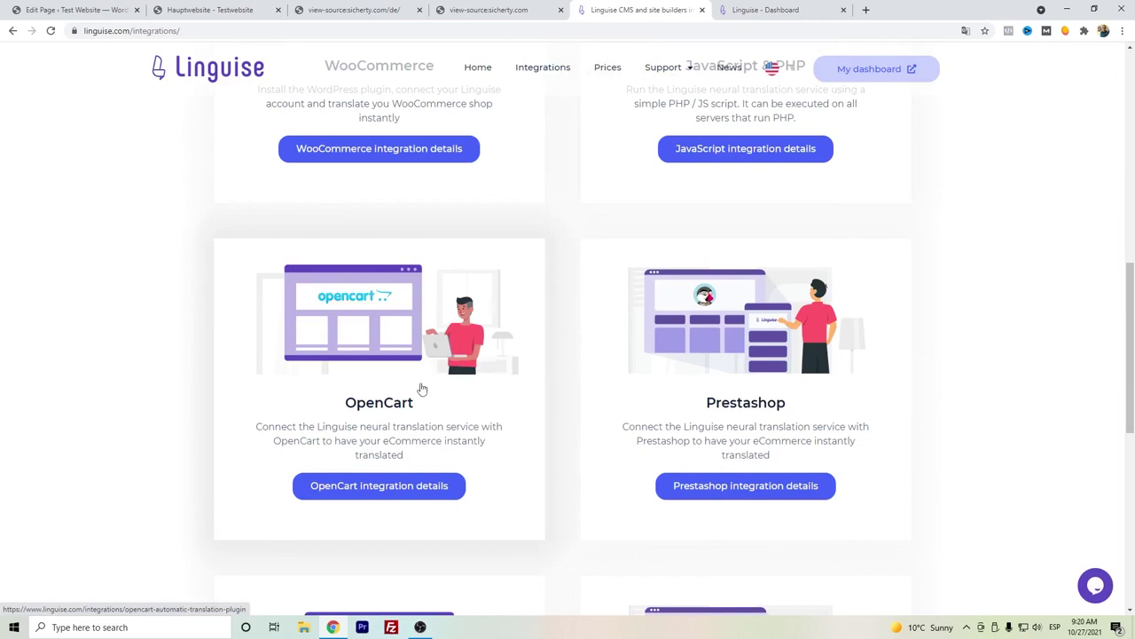
{"action": "scroll", "coordinate": [669, 323], "scroll_direction": "down", "scroll_amount": 2}
{"action": "scroll", "coordinate": [670, 324], "scroll_direction": "down", "scroll_amount": 3}
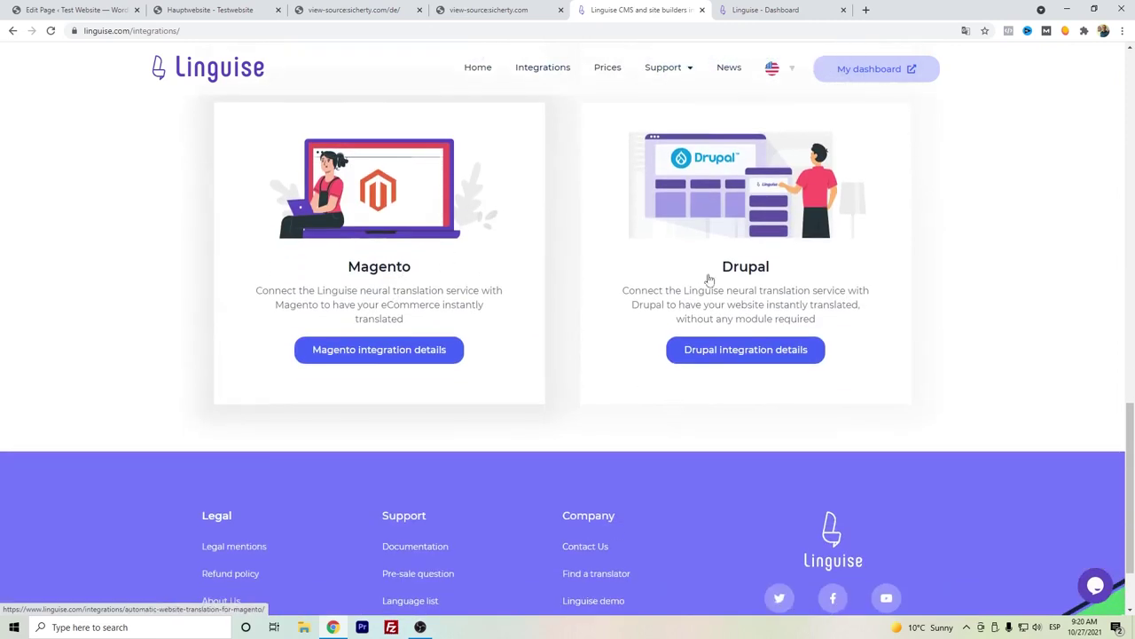
{"action": "scroll", "coordinate": [702, 297], "scroll_direction": "up", "scroll_amount": 10}
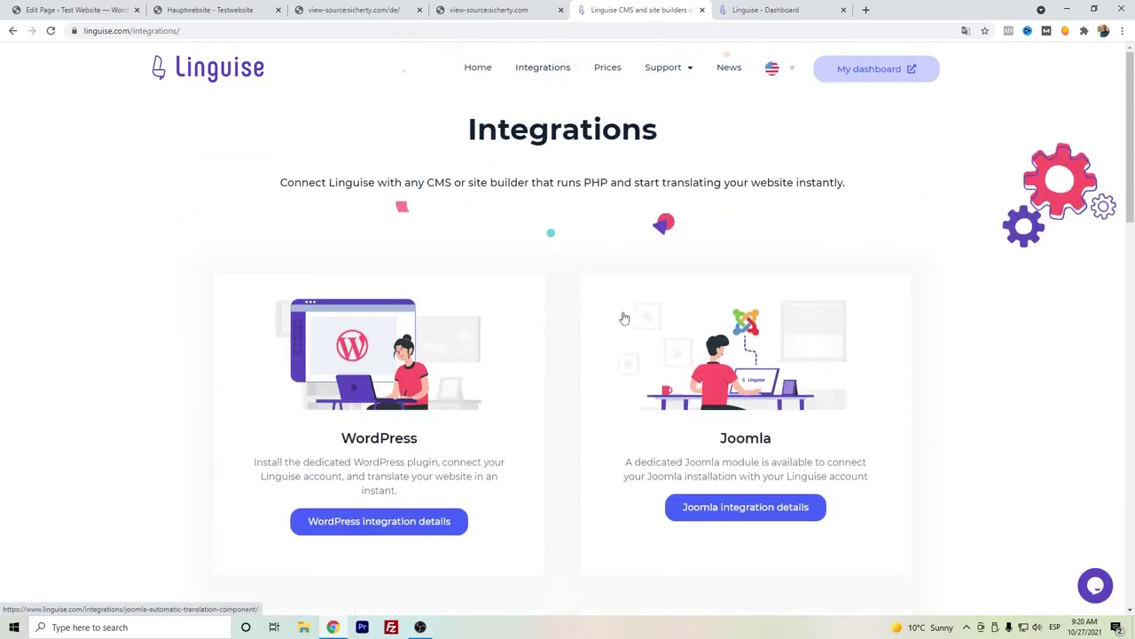
{"action": "left_click", "coordinate": [473, 78]}
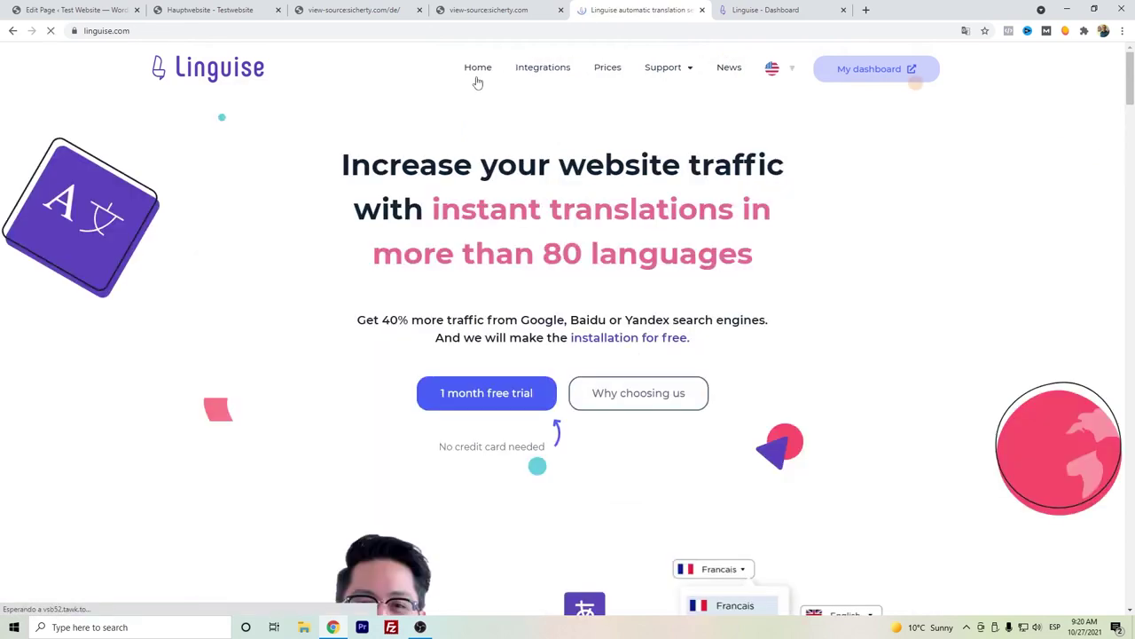